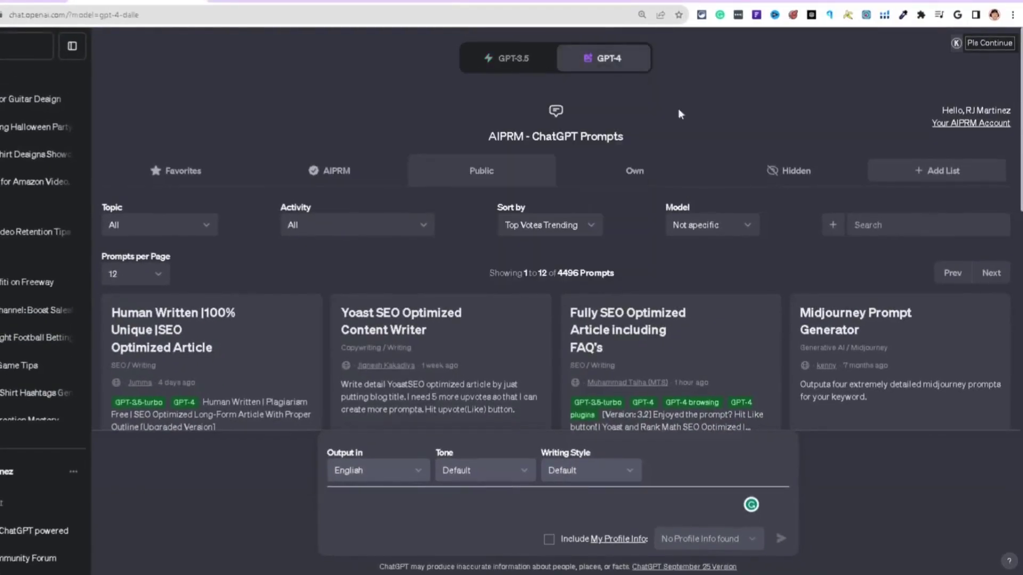
- Check that ChatGPT's GPT-4 mode has DALL·E 3 selected
mouse_move(607, 64)
- Send the prompt 'Red lollipop, vector design, text saying "Do You Want To Lick This?"', copying it first
type("Red lollipop")
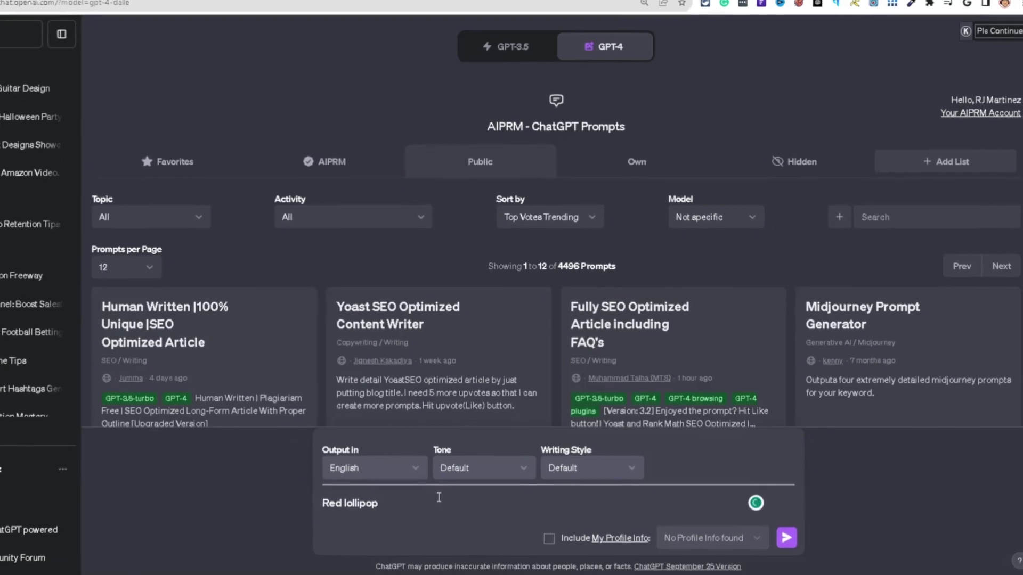
type(", vect")
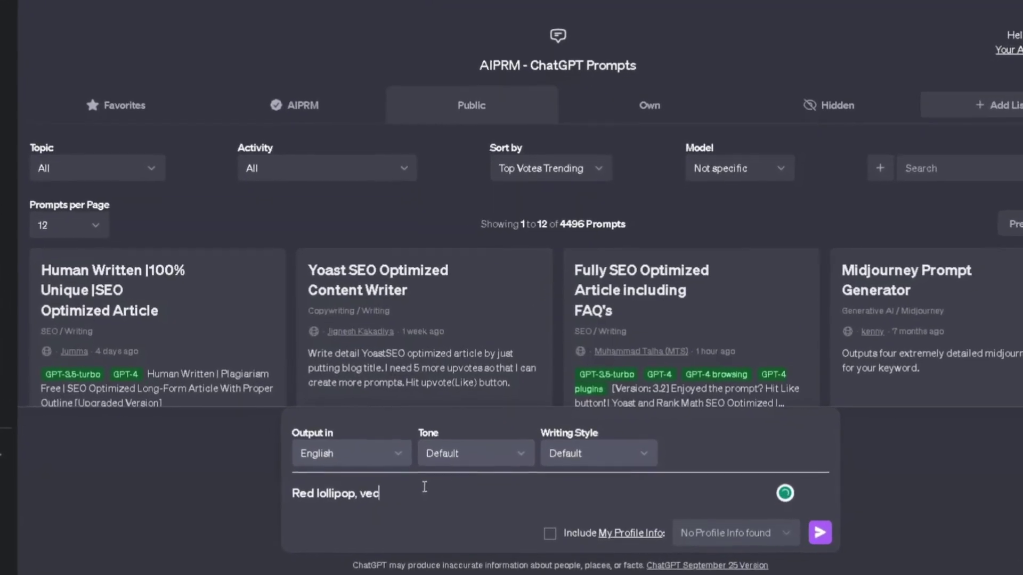
type("or design, te")
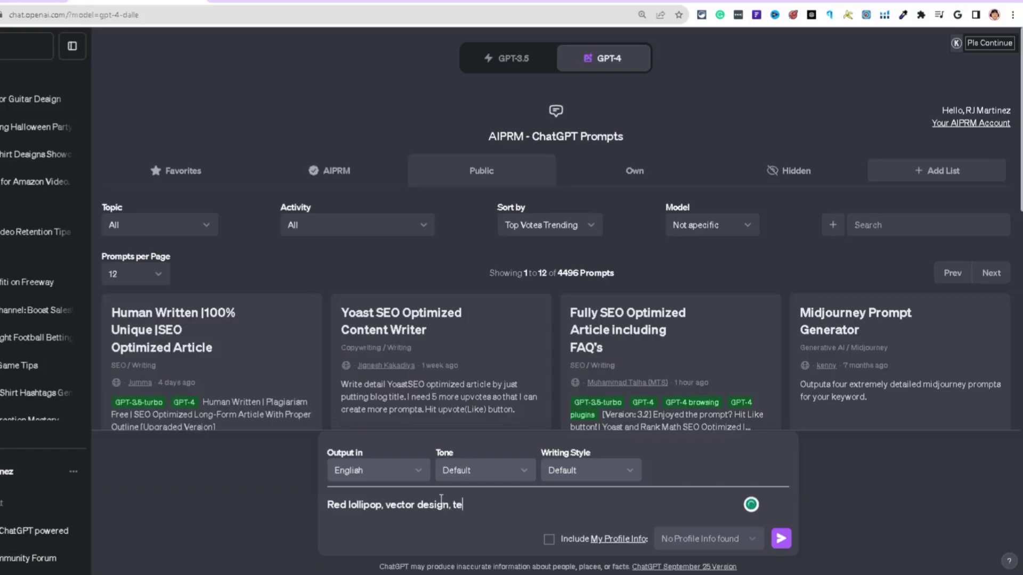
type("xt saying \"Do You Want YT")
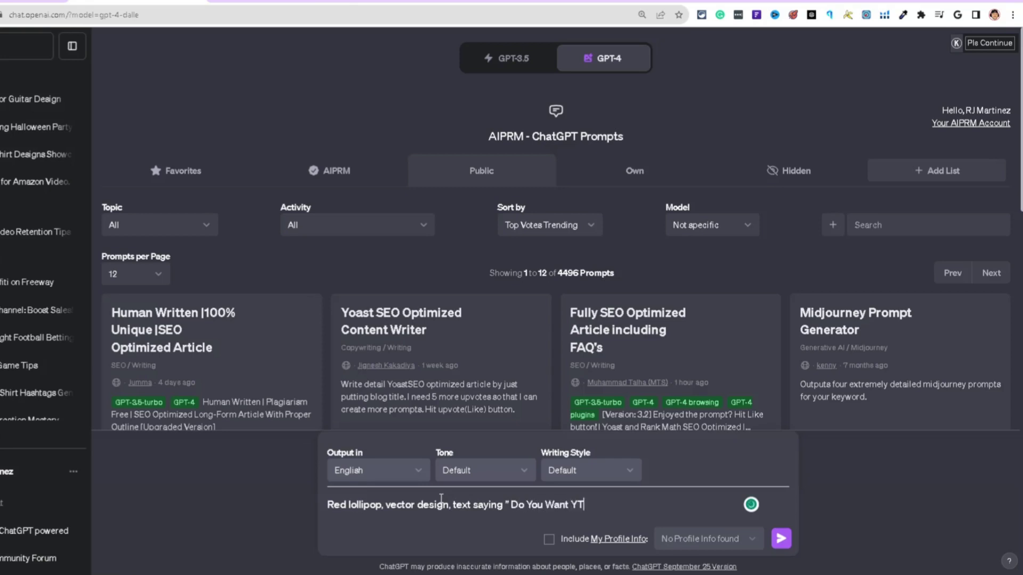
type("o Lick This")
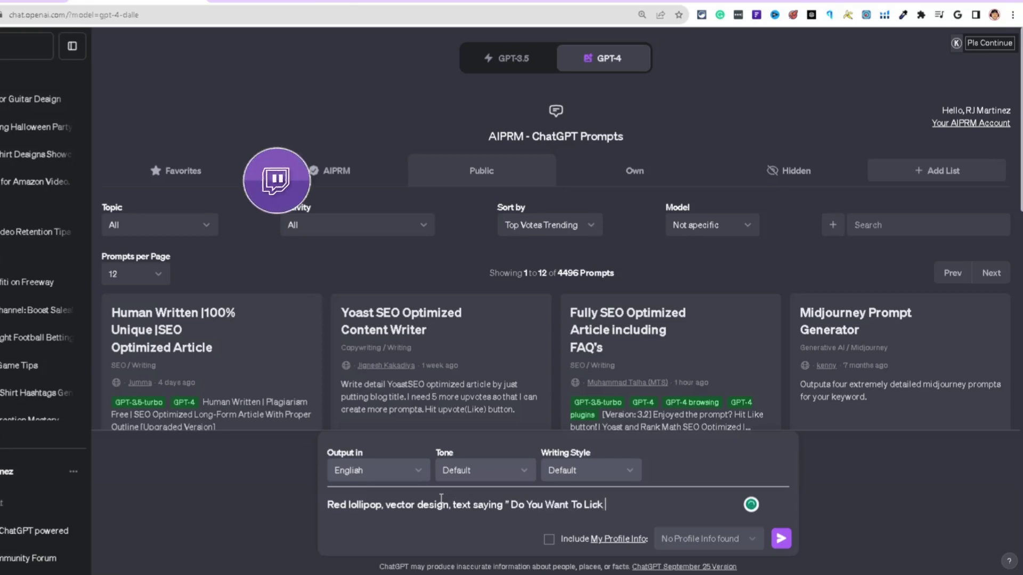
type("\"")
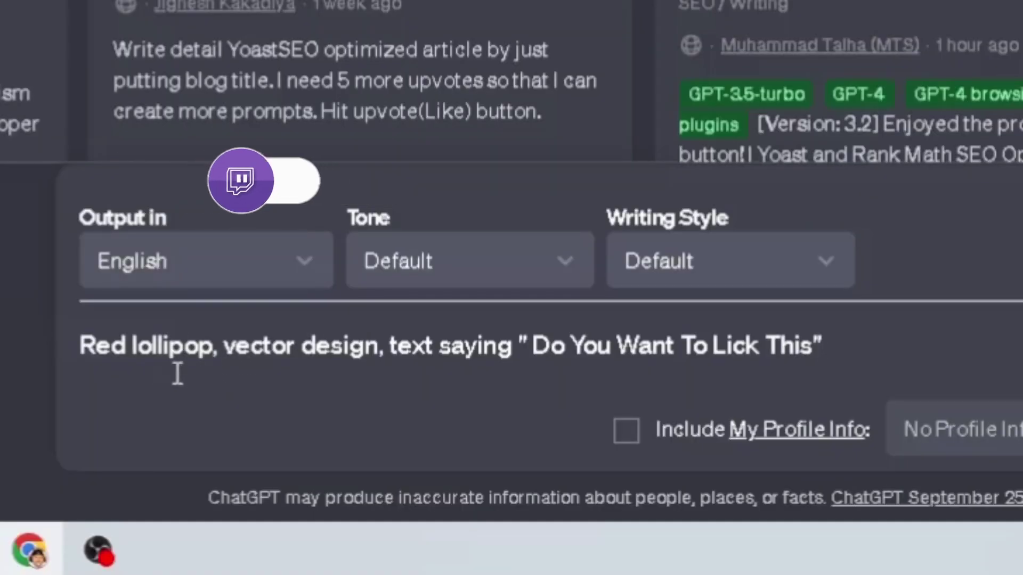
double_click(97, 347)
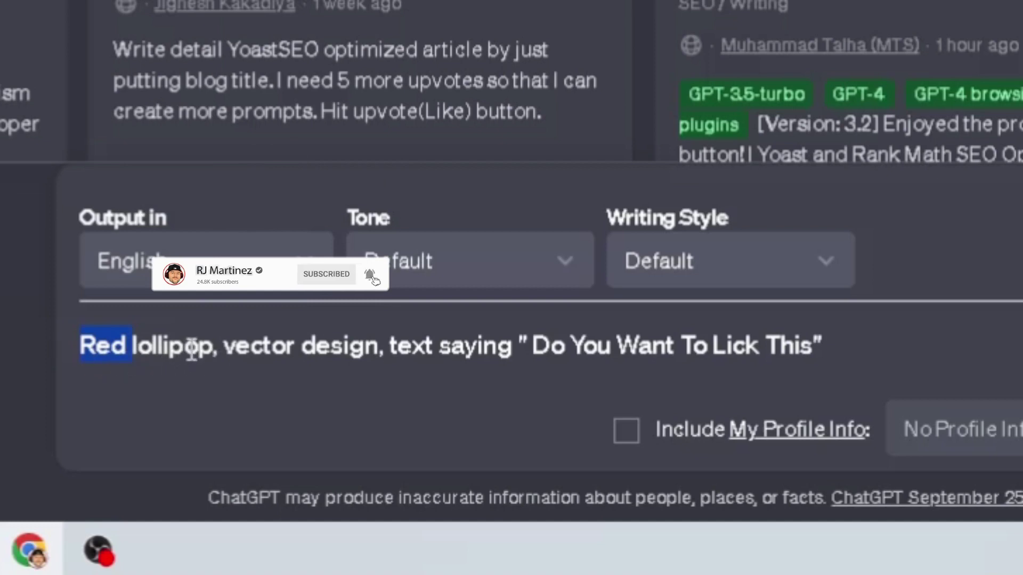
left_click(143, 354)
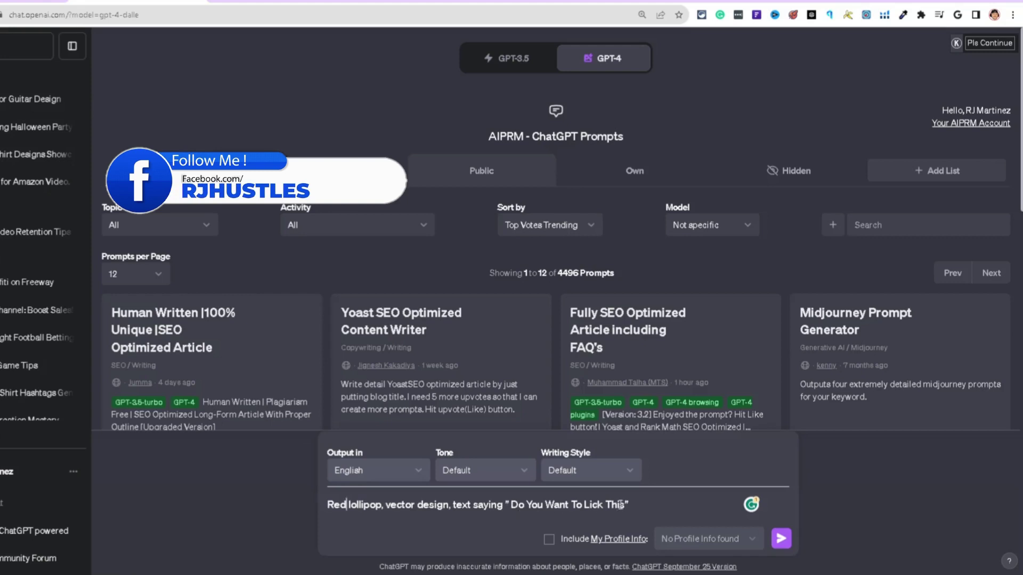
type("?")
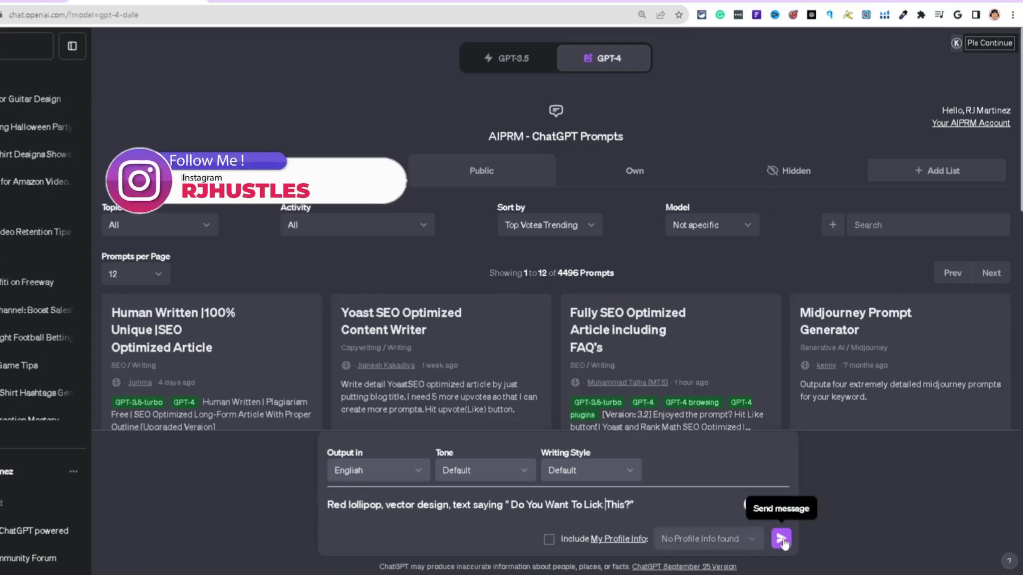
double_click(555, 504)
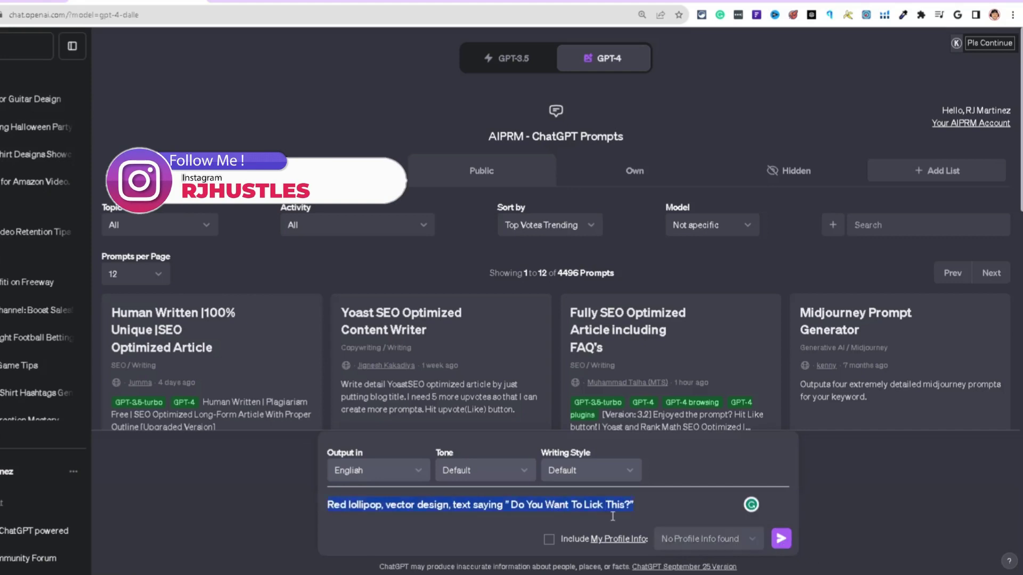
left_click(780, 538)
- Switch to Ideogram and scroll through its Trending gallery, then back to the top
key("ctrl+Tab")
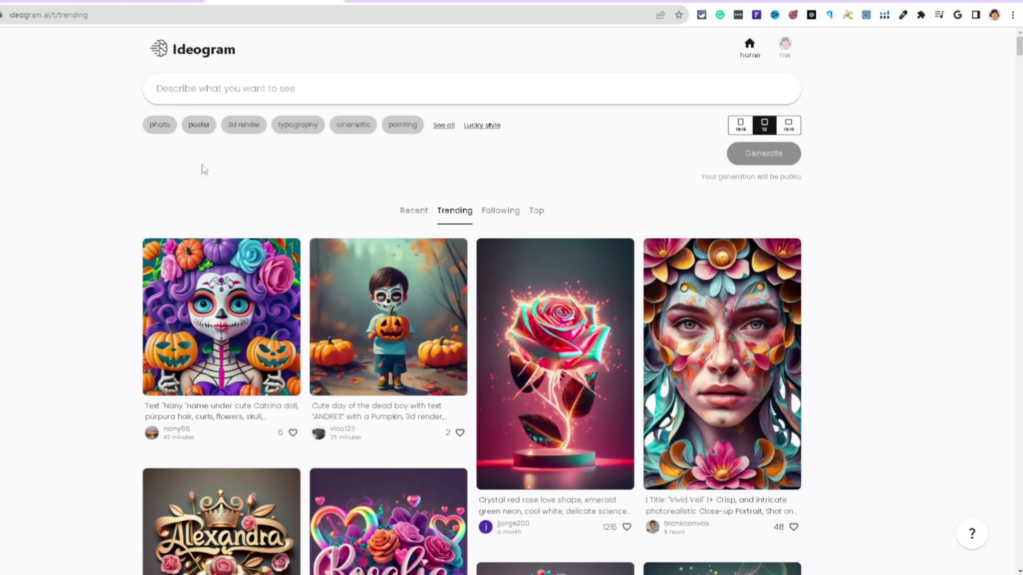
scroll(1018, 48, "down", 3)
left_click_drag(1018, 48, 1018, 79)
scroll(454, 269, "up", 3)
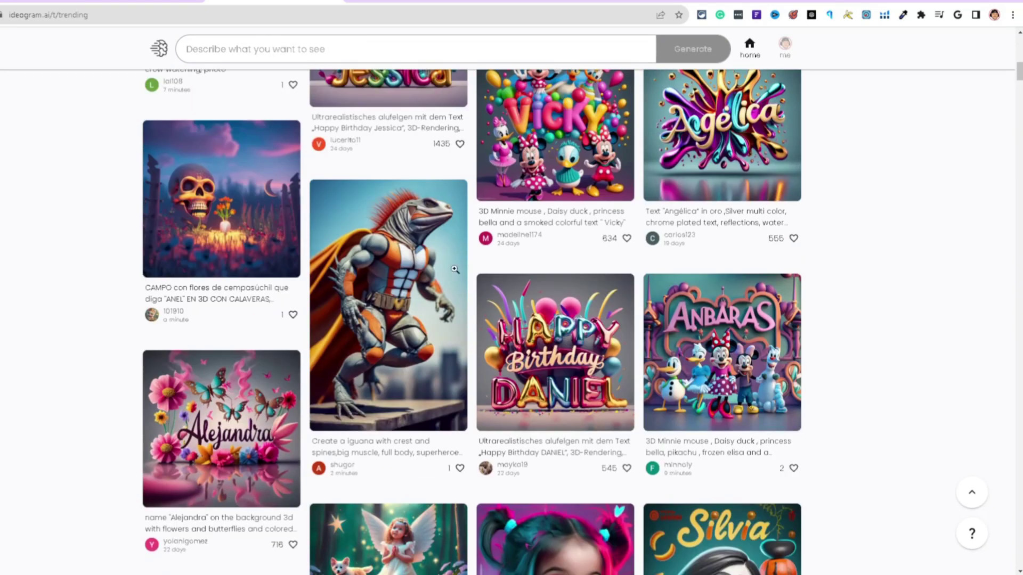
left_click_drag(1018, 72, 1019, 53)
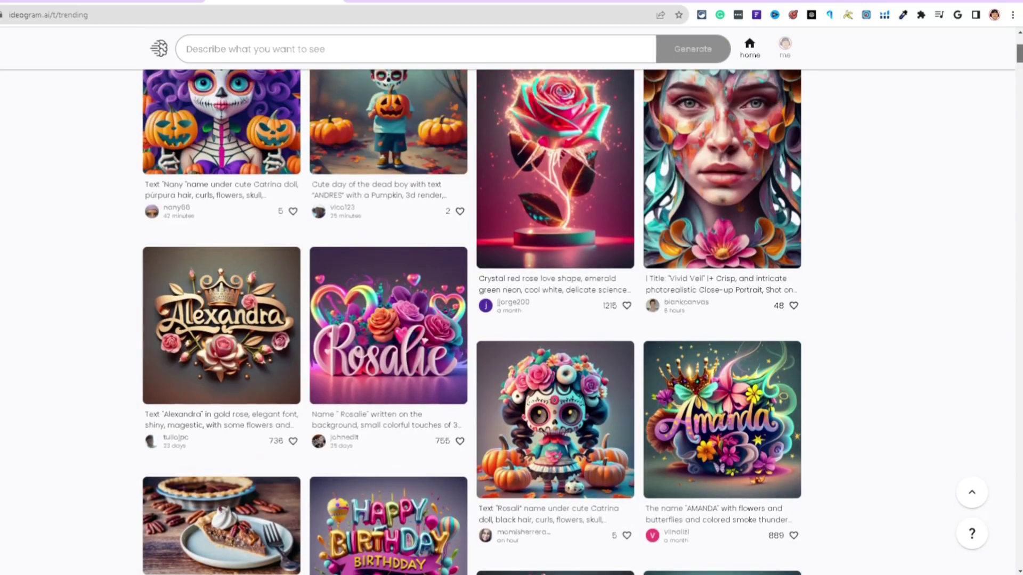
left_click_drag(1018, 53, 1019, 48)
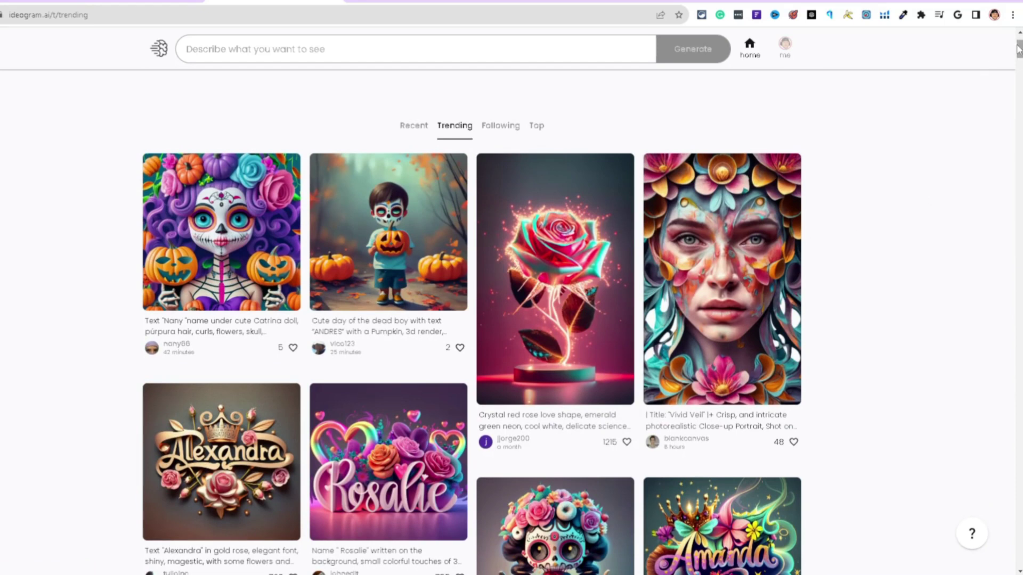
scroll(1019, 49, "up", 1)
scroll(648, 203, "down", 1)
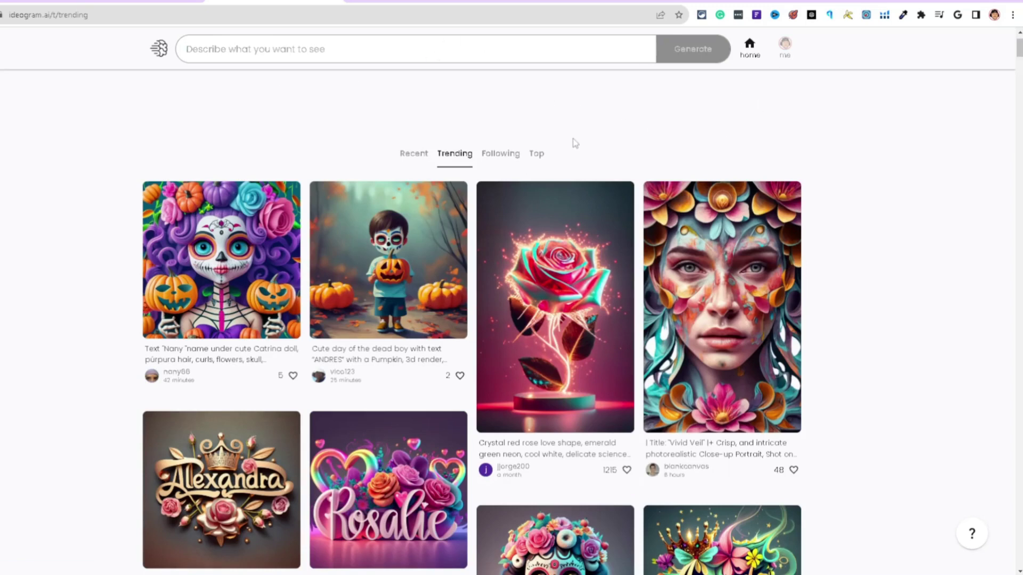
- Paste the red lollipop prompt into Ideogram's Describe box and generate images
type("Red lollipop, vector design, text saying \" Do You Want To Lick This?\"")
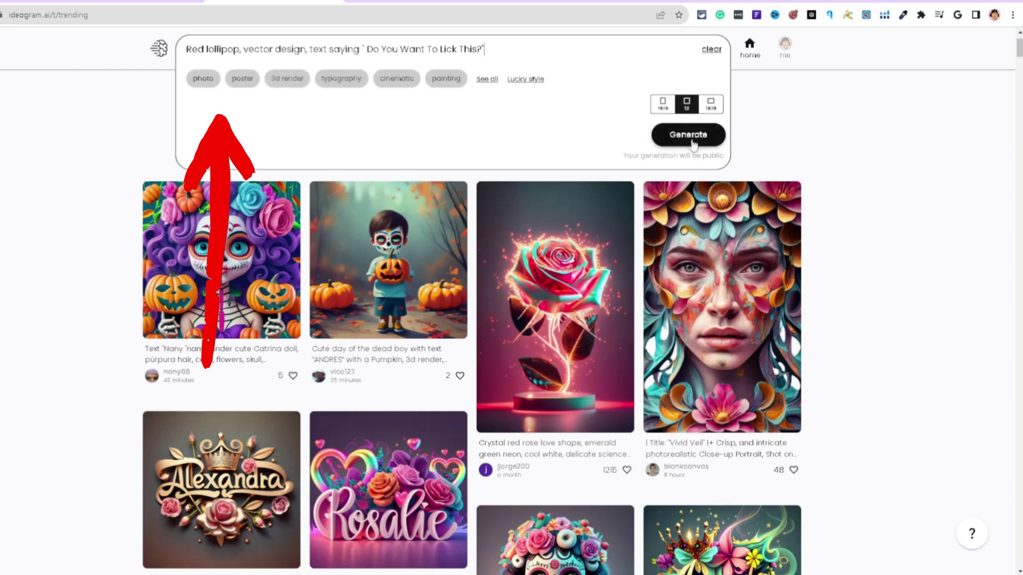
left_click(688, 135)
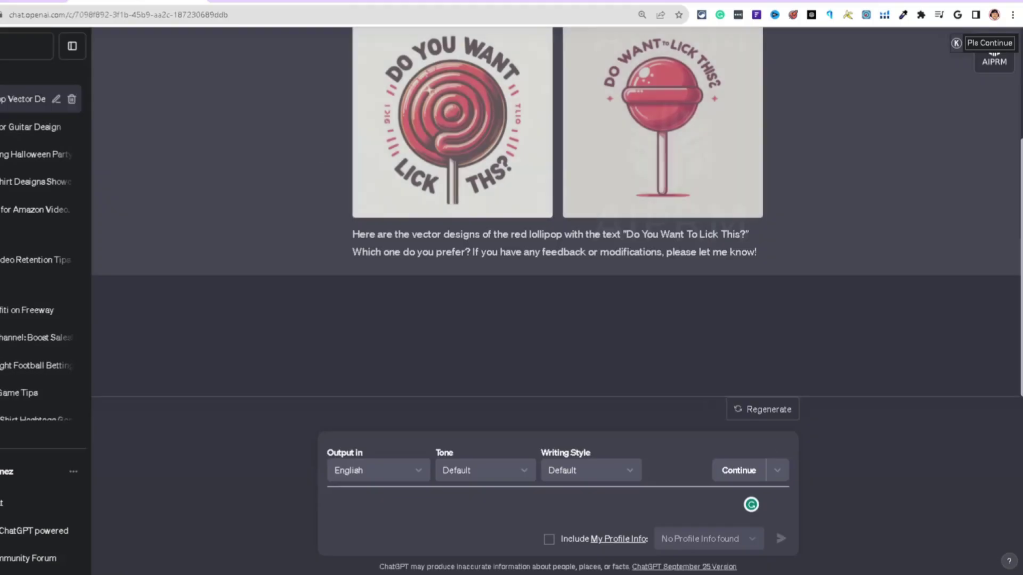
scroll(287, 107, "up", 2)
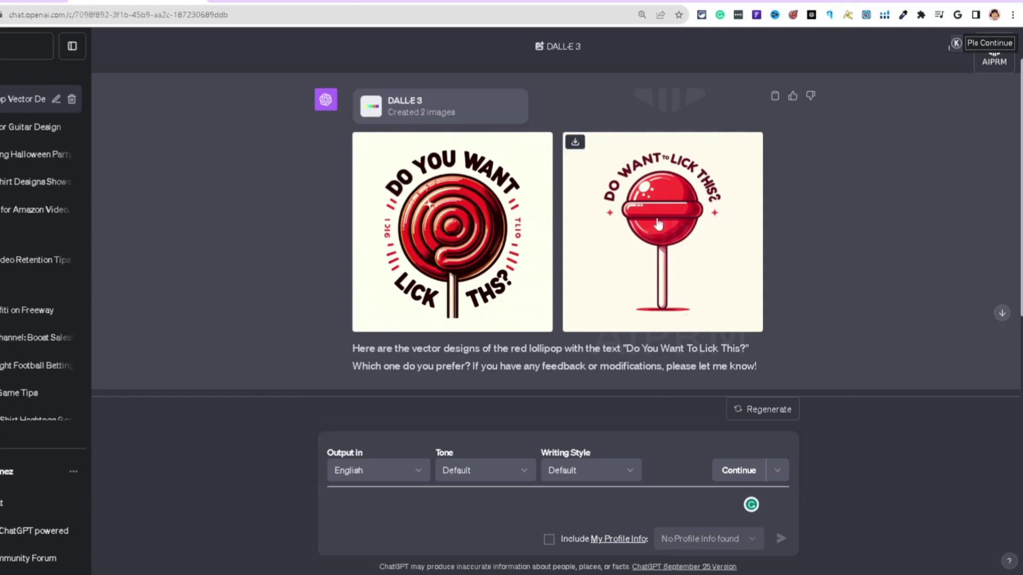
scroll(769, 420, "down", 1)
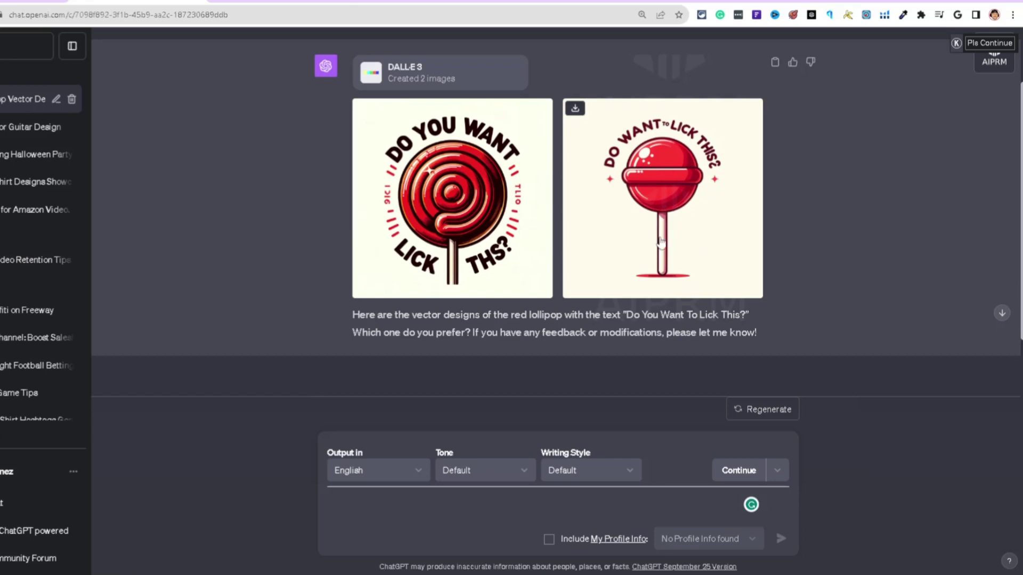
- Open Photopea in a new tab, then regenerate the DALL·E lollipop image in ChatGPT
key("ctrl+t")
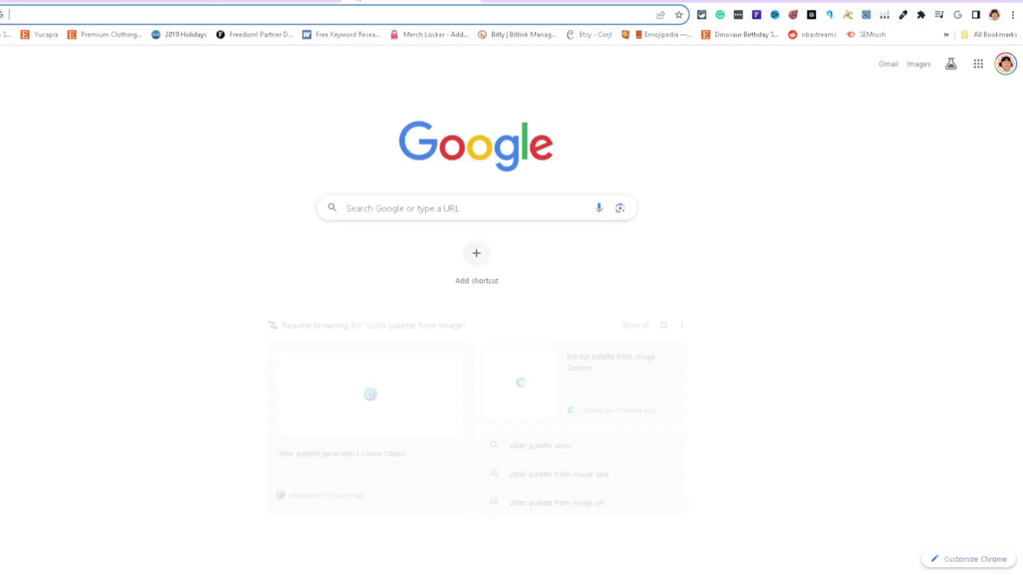
type("ph")
key("Return")
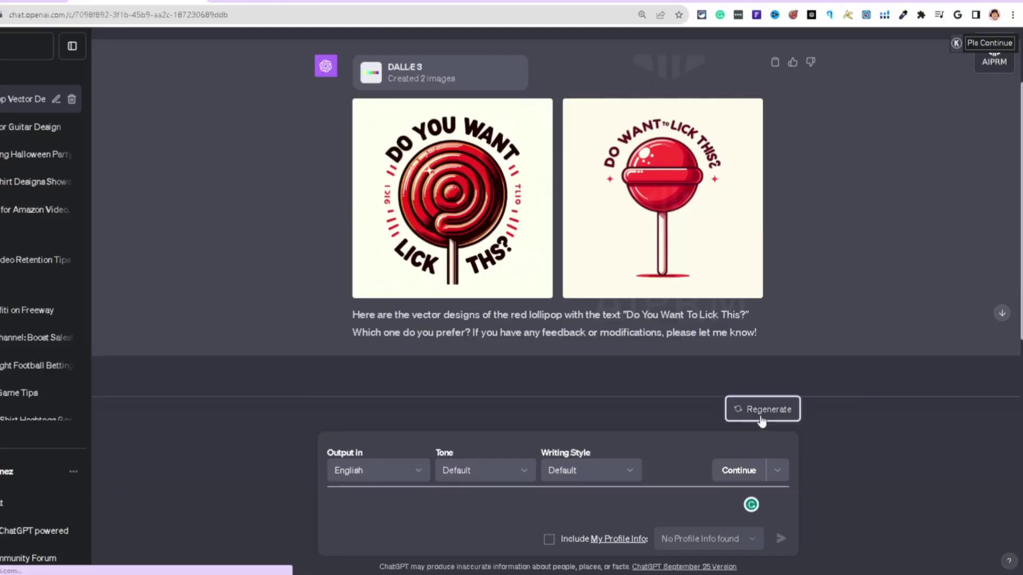
left_click(759, 414)
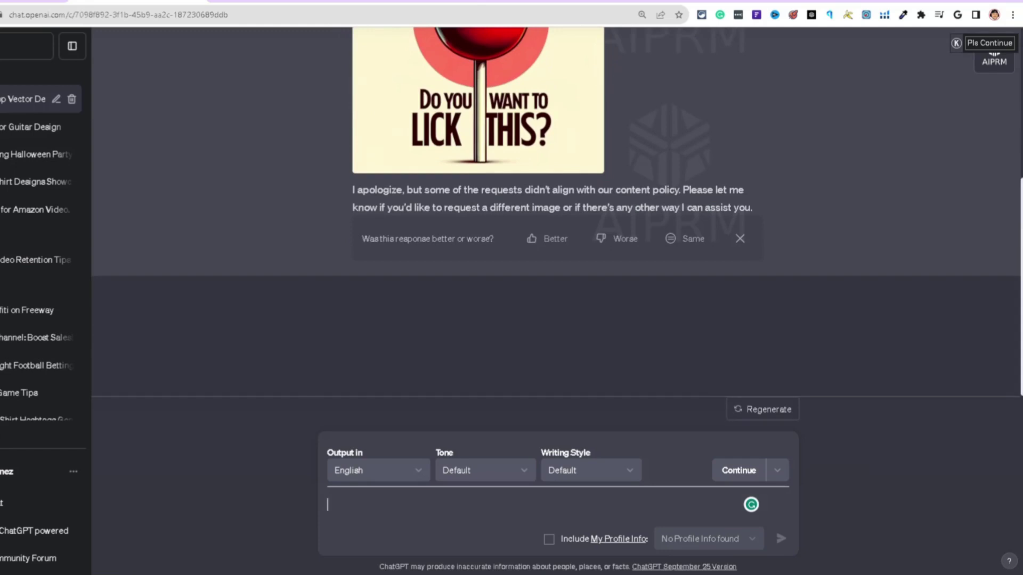
scroll(557, 213, "up", 2)
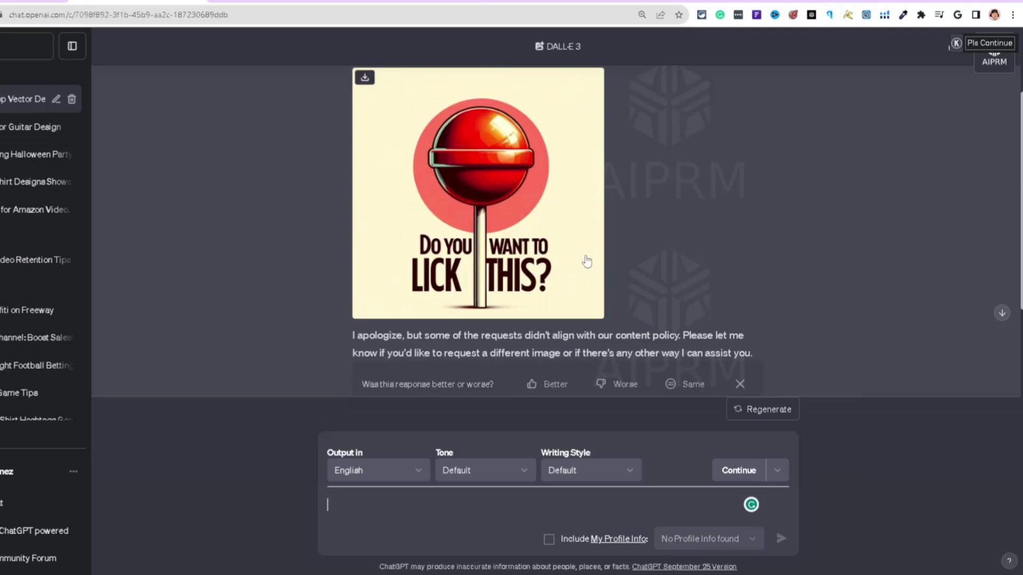
- In Ideogram, compare the four lollipop generations, including the teal and pink variations
left_click(263, 1)
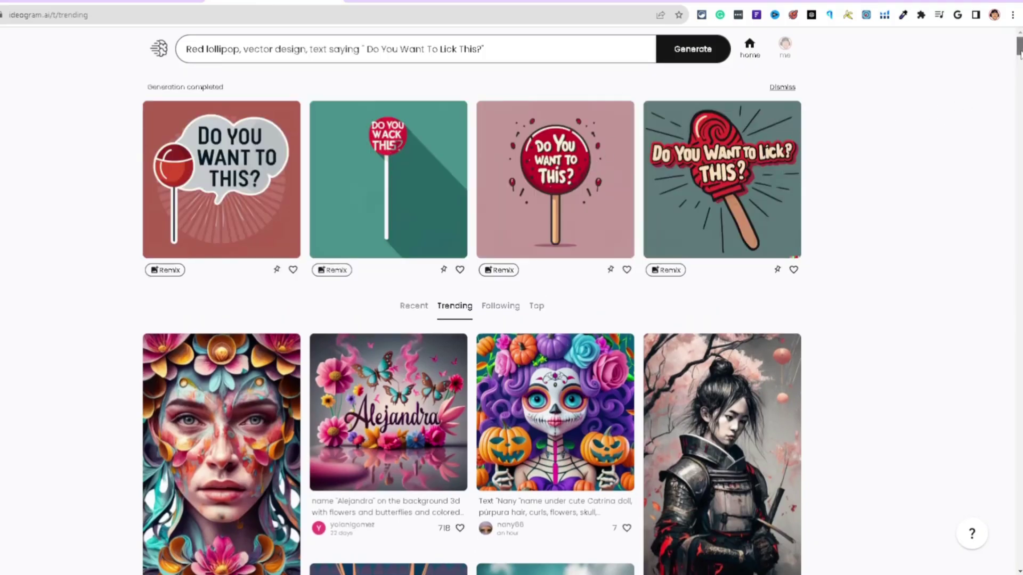
left_click(243, 230)
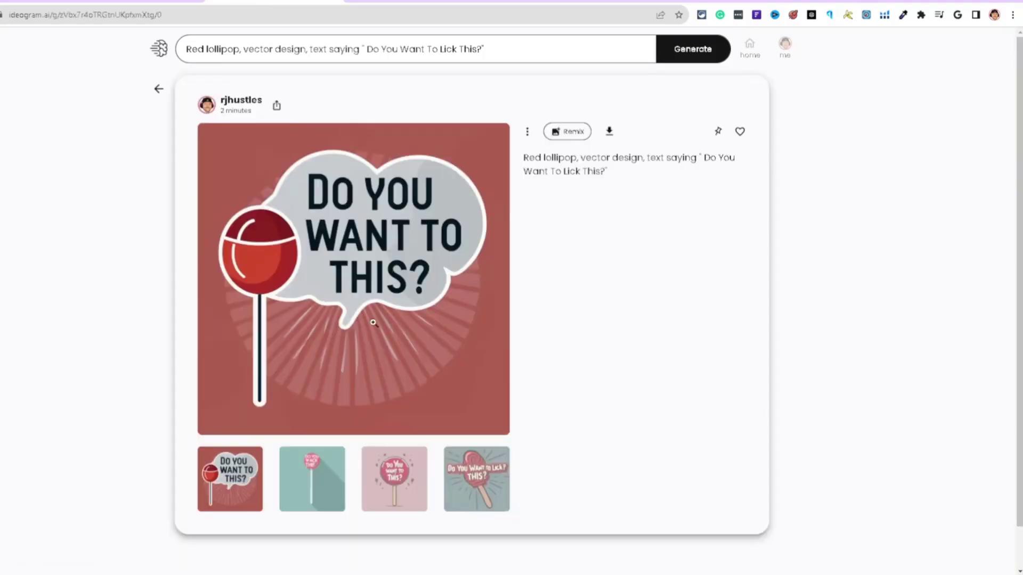
key("Right")
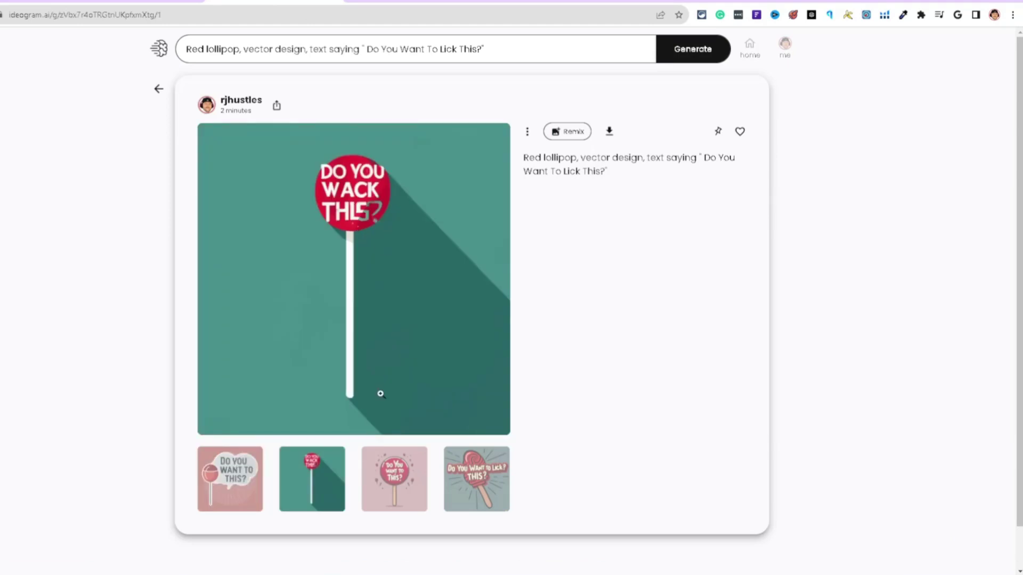
left_click(389, 491)
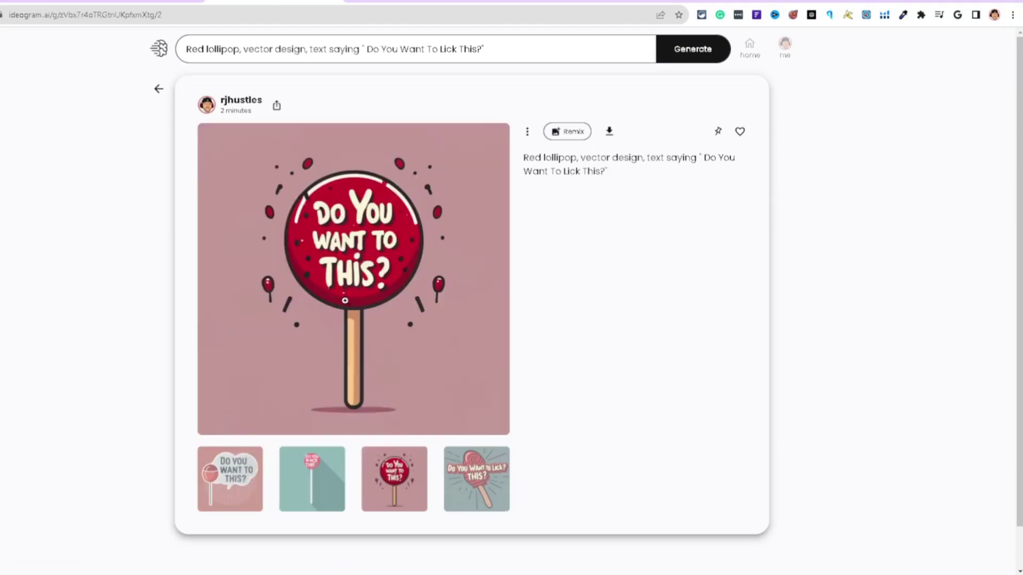
left_click(477, 466)
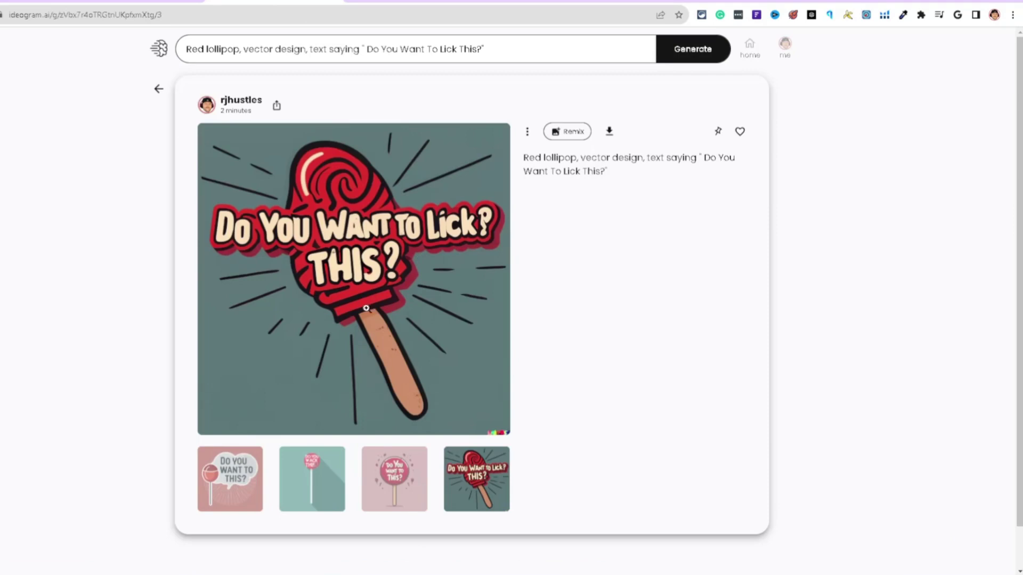
left_click(417, 491)
left_click(235, 494)
left_click(400, 488)
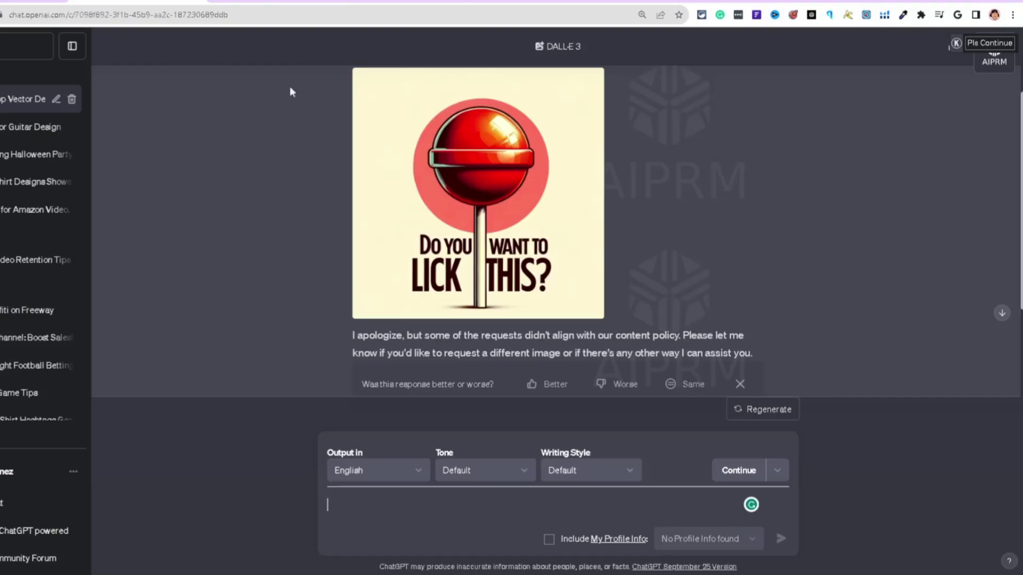
- Open ChatGPT's red lollipop image full-size beside its DALL·E prompt panel
left_click(364, 80)
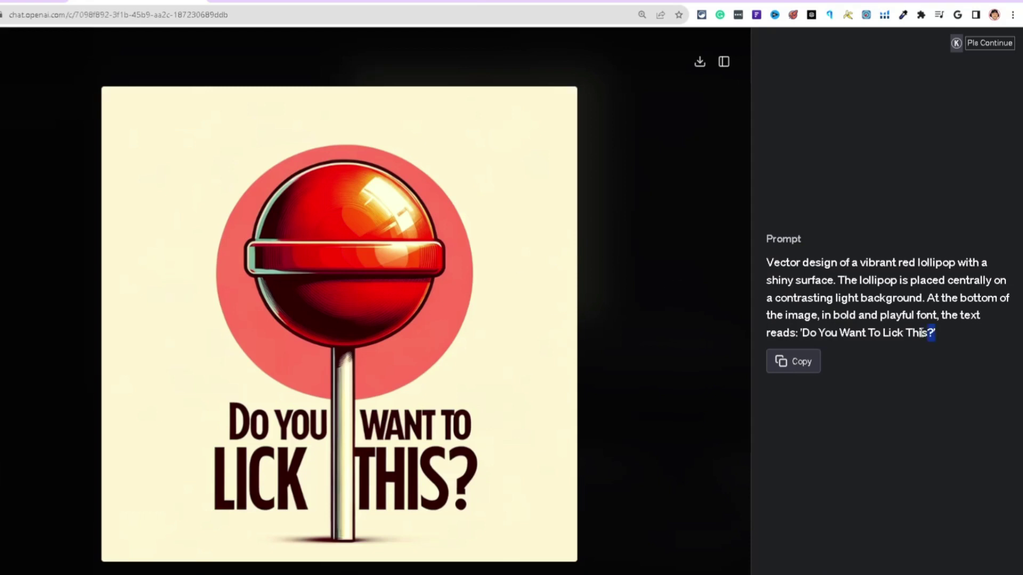
left_click_drag(922, 333, 765, 274)
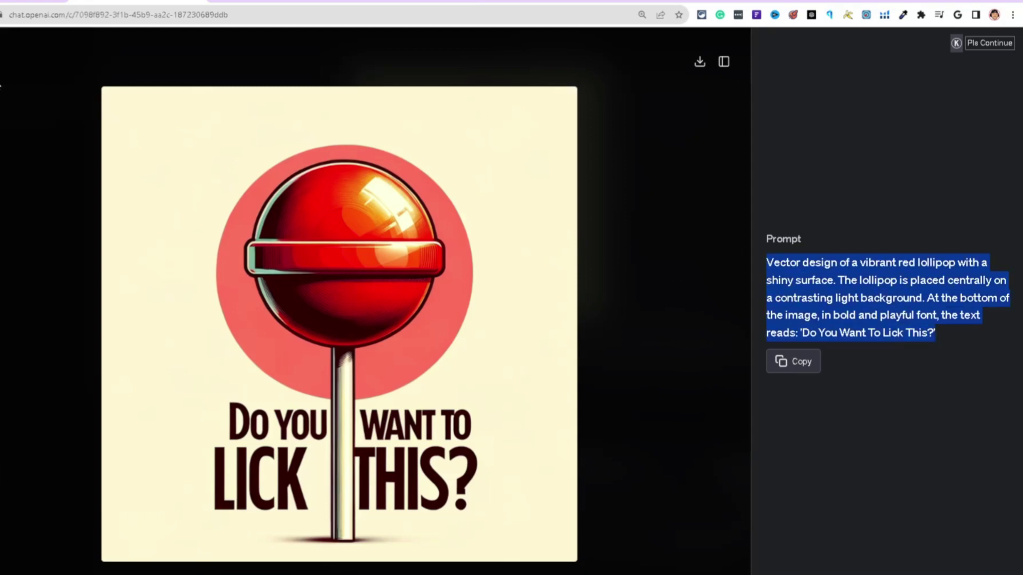
key("Escape")
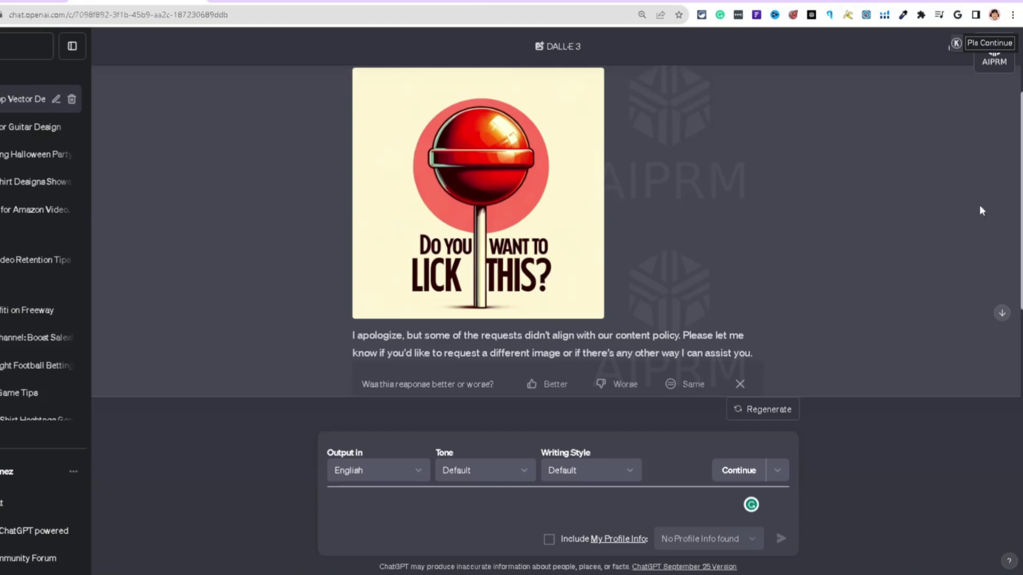
scroll(985, 192, "up", 1)
left_click(509, 261)
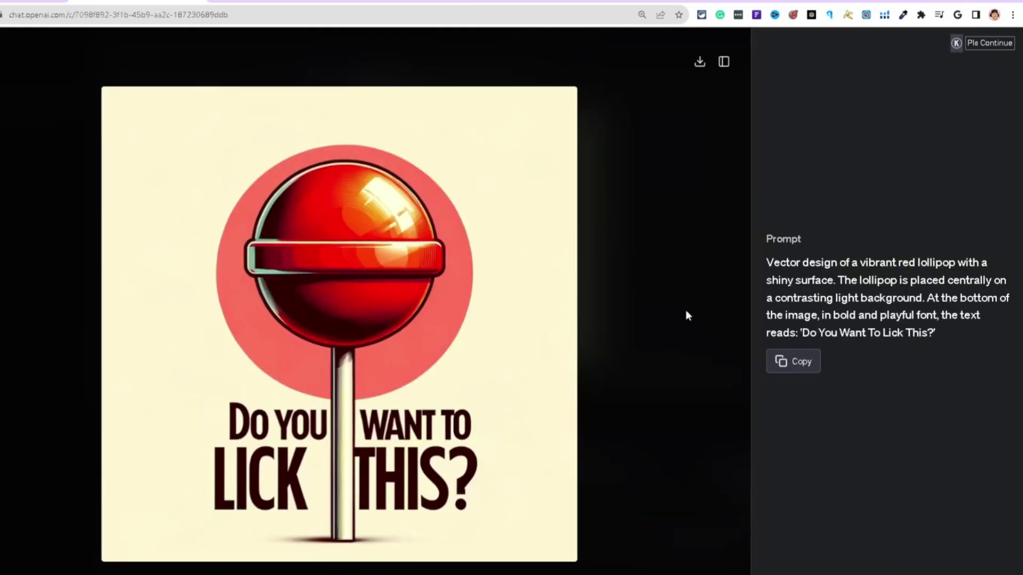
- Copy the DALL·E lollipop prompt and return Ideogram to its trending page
left_click(799, 366)
key("ctrl+Tab")
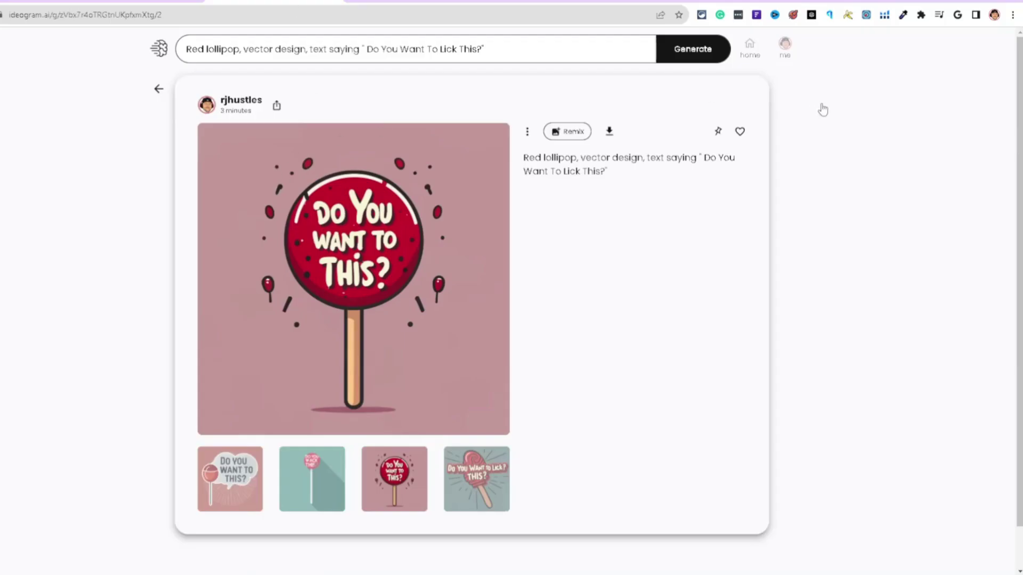
key("alt+Left")
left_click(527, 221)
key("alt+Left")
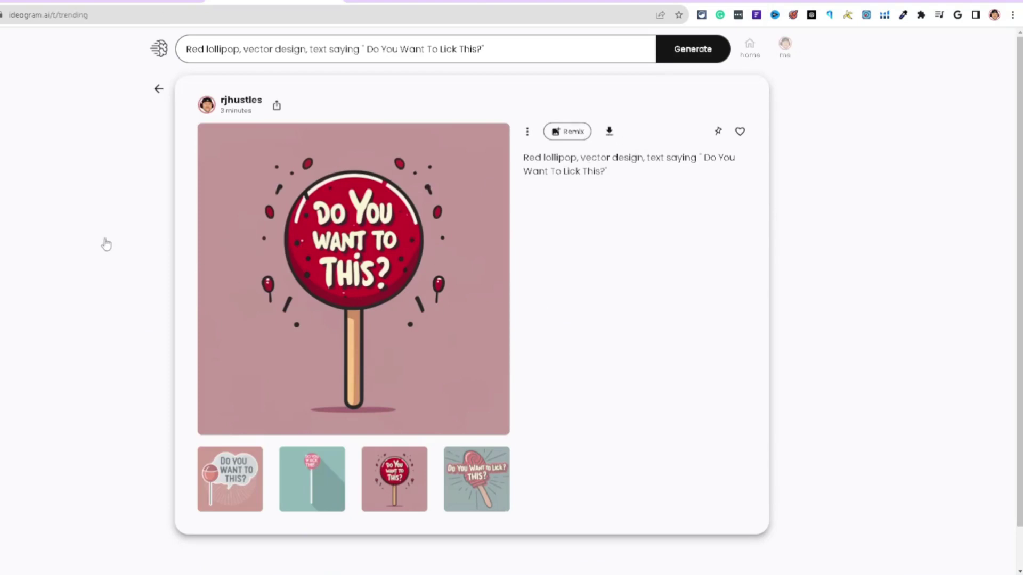
- Replace Ideogram's prompt with the copied DALL·E prompt and generate
double_click(290, 49)
key("ctrl+a")
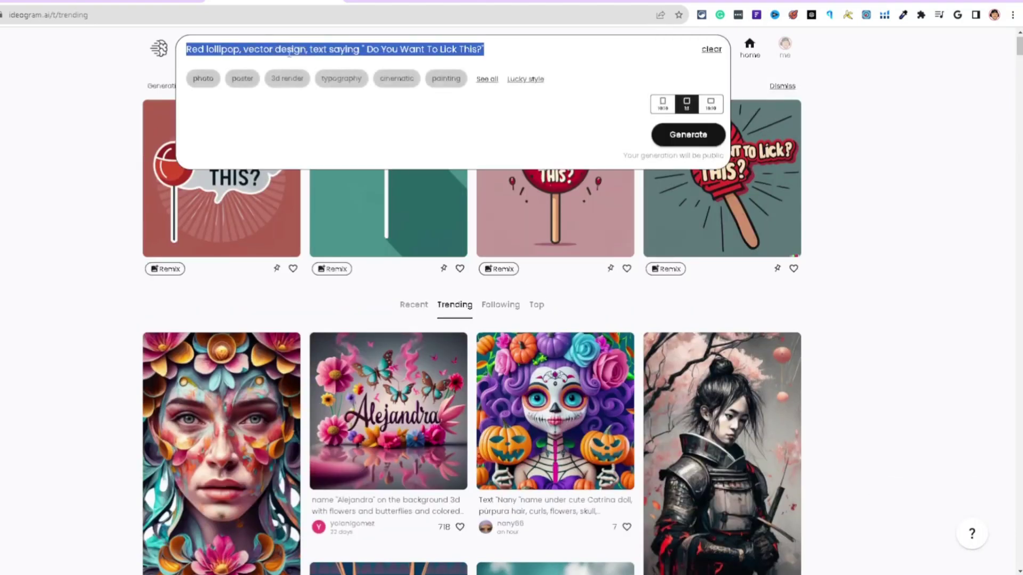
key("ctrl+v")
key("Return")
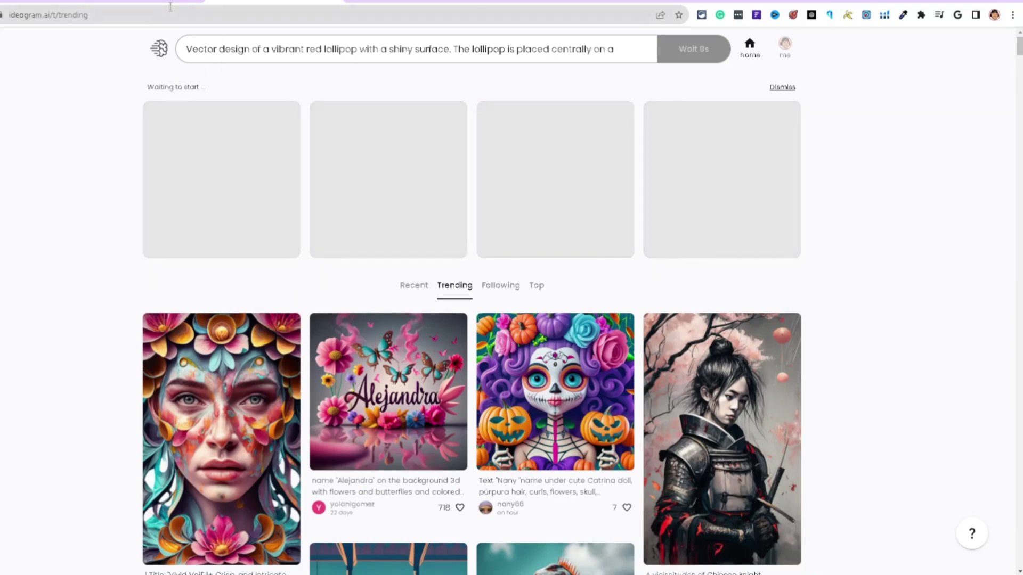
- Back in ChatGPT, close the full-size image to show the conversation
key("ctrl+shift+Tab")
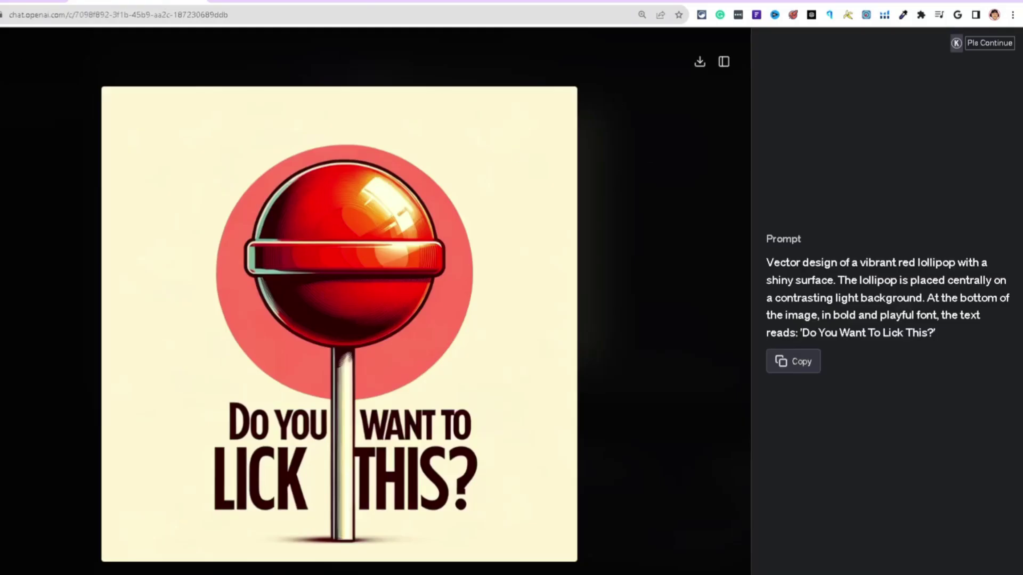
key("Escape")
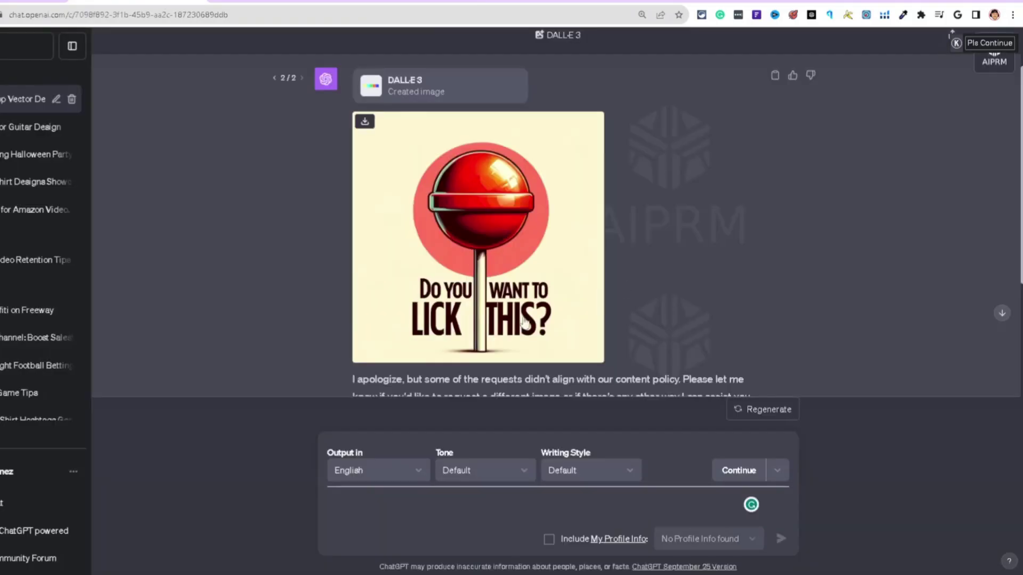
scroll(1021, 215, "up", 1)
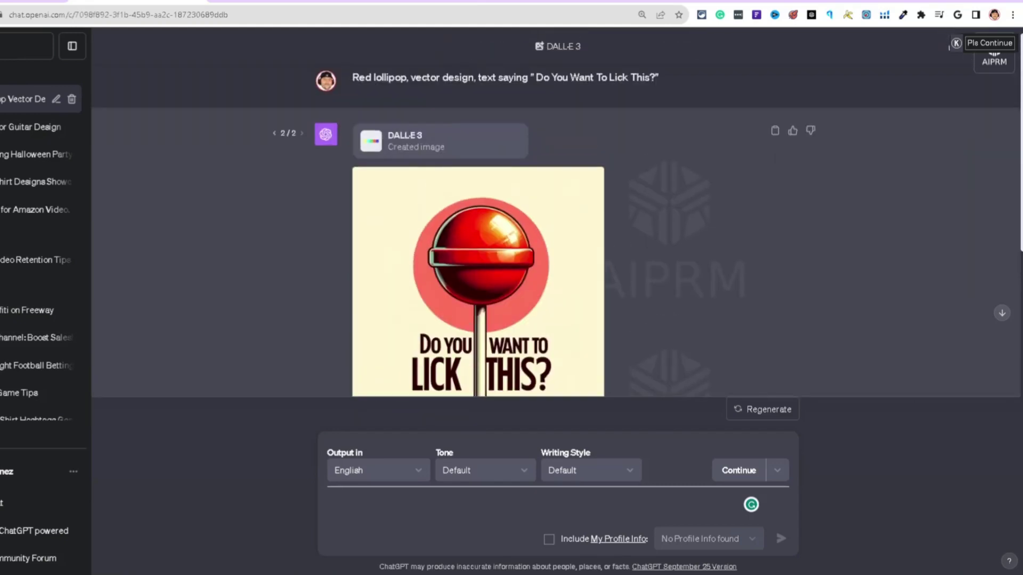
- Scroll the ChatGPT conversation from the original lollipop prompt down to its image
scroll(556, 214, "down", 1)
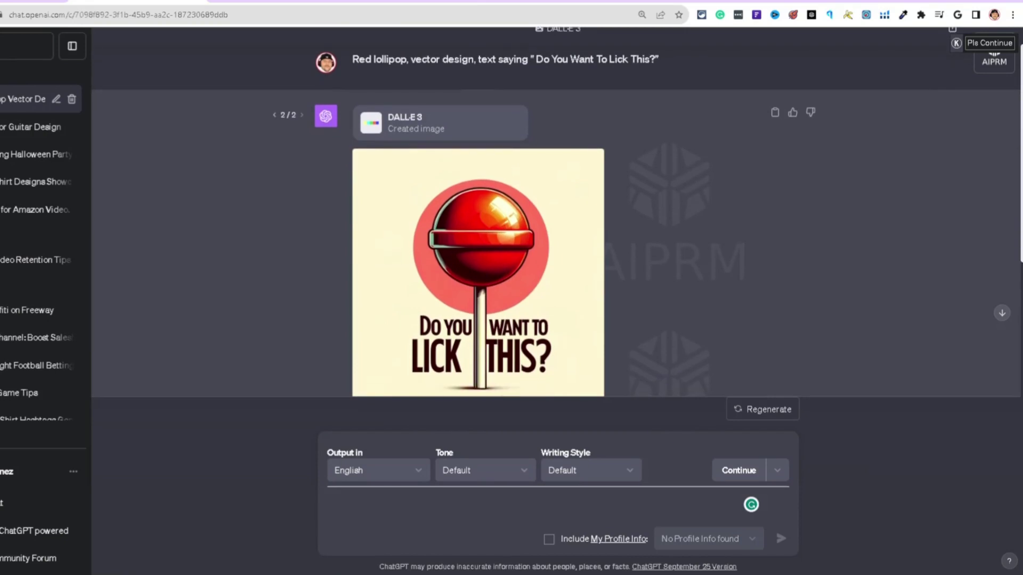
scroll(556, 240, "down", 1)
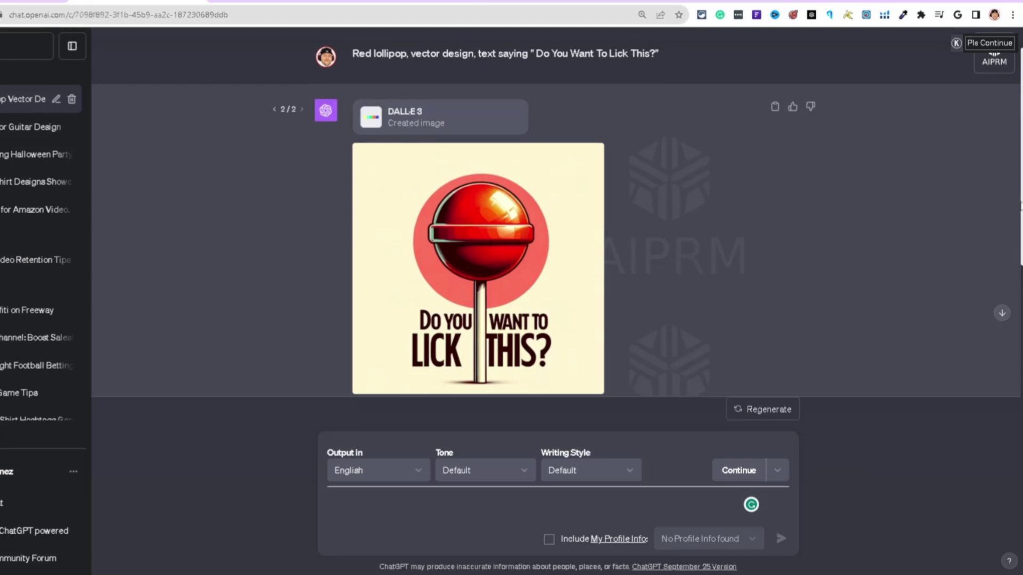
scroll(556, 240, "down", 1)
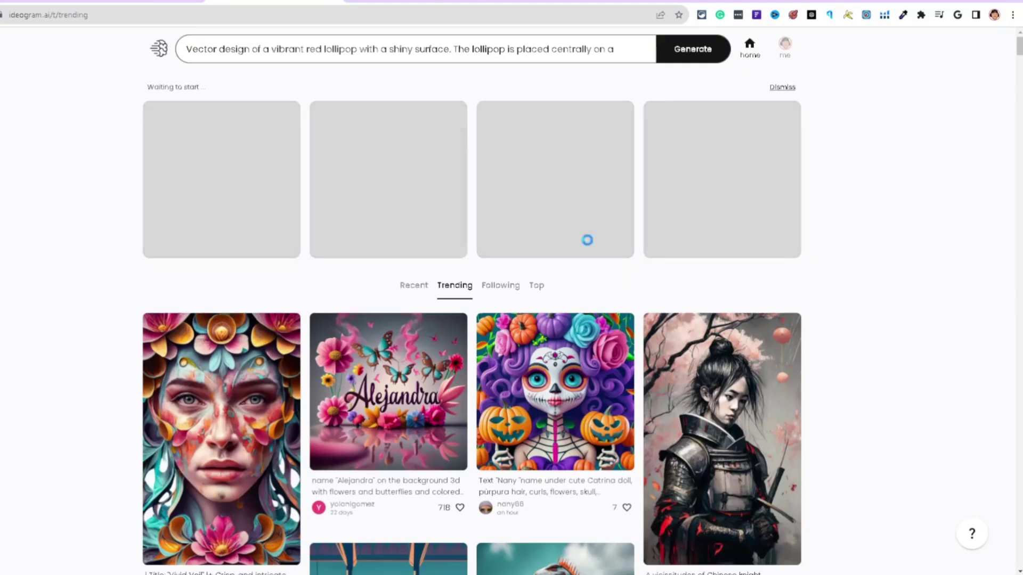
- Browse Ideogram's trending feed, opening the corpse-bride image and selecting its prompt
scroll(1016, 92, "down", 10)
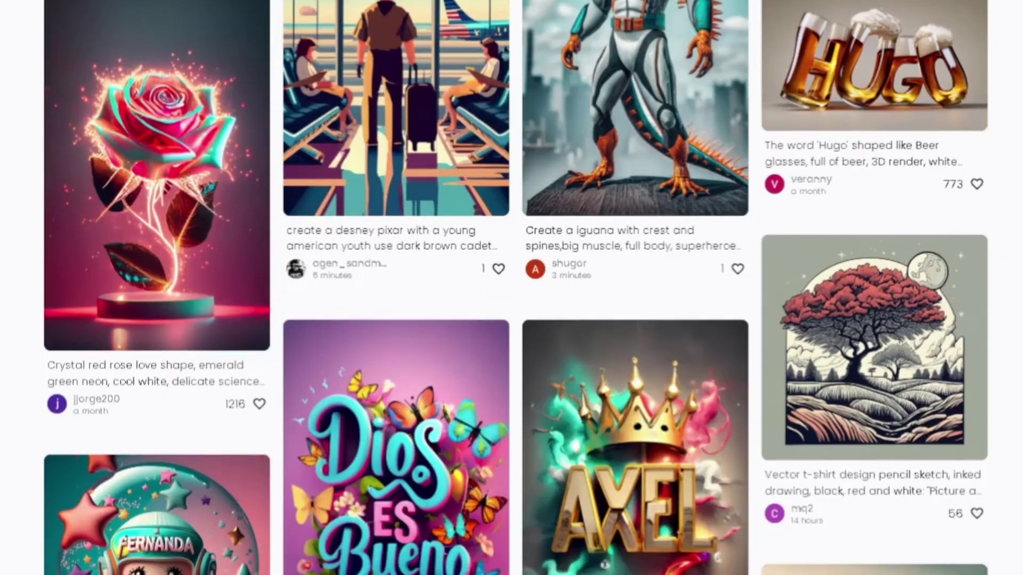
scroll(1012, 104, "down", 10)
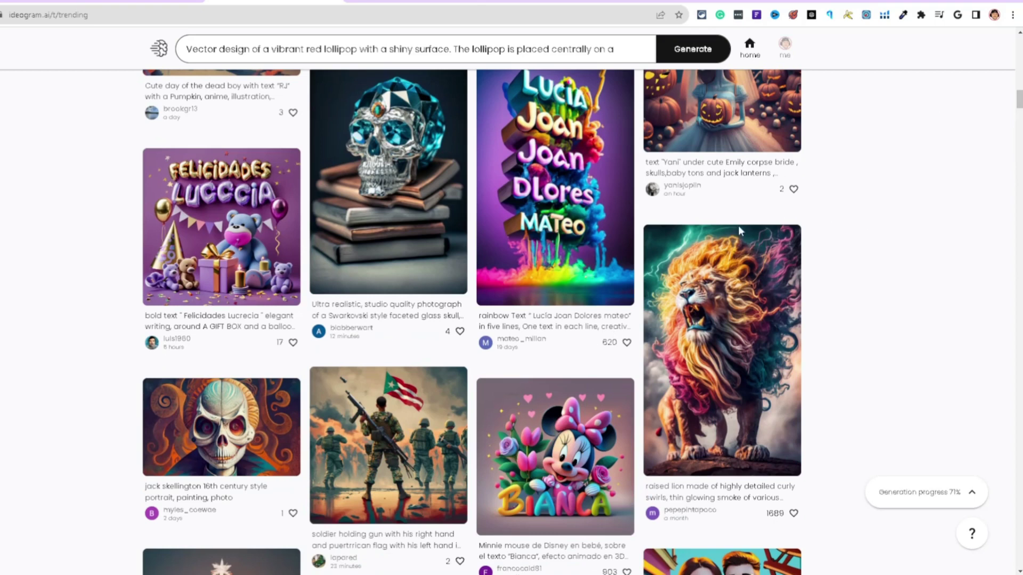
triple_click(741, 174)
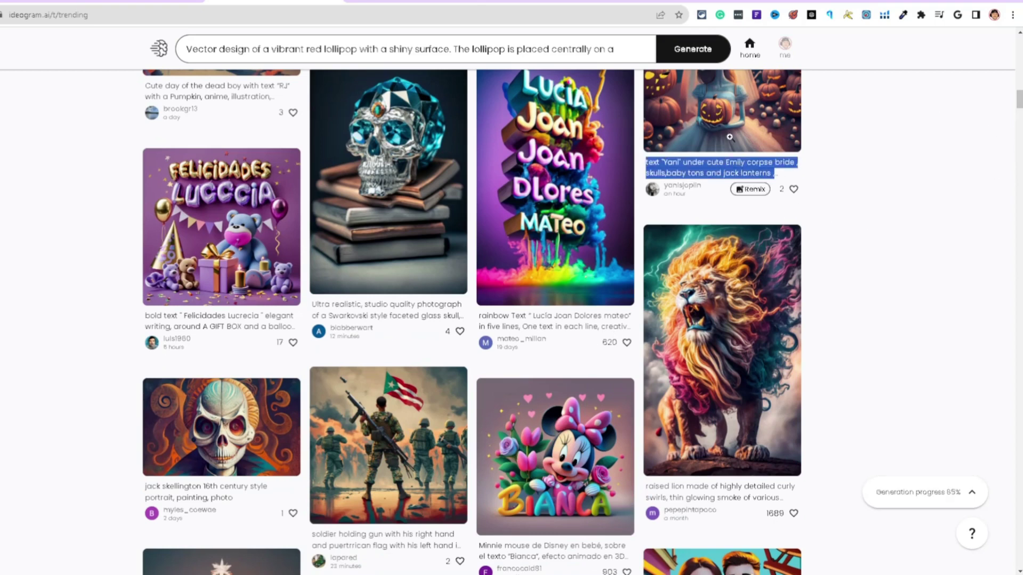
left_click(729, 140)
left_click_drag(724, 185, 523, 160)
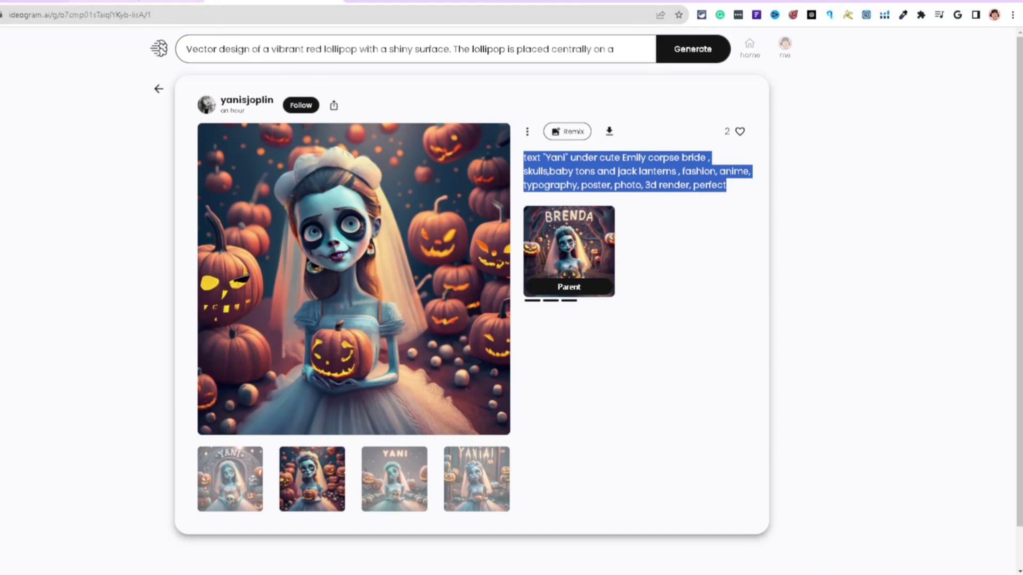
left_click(133, 2)
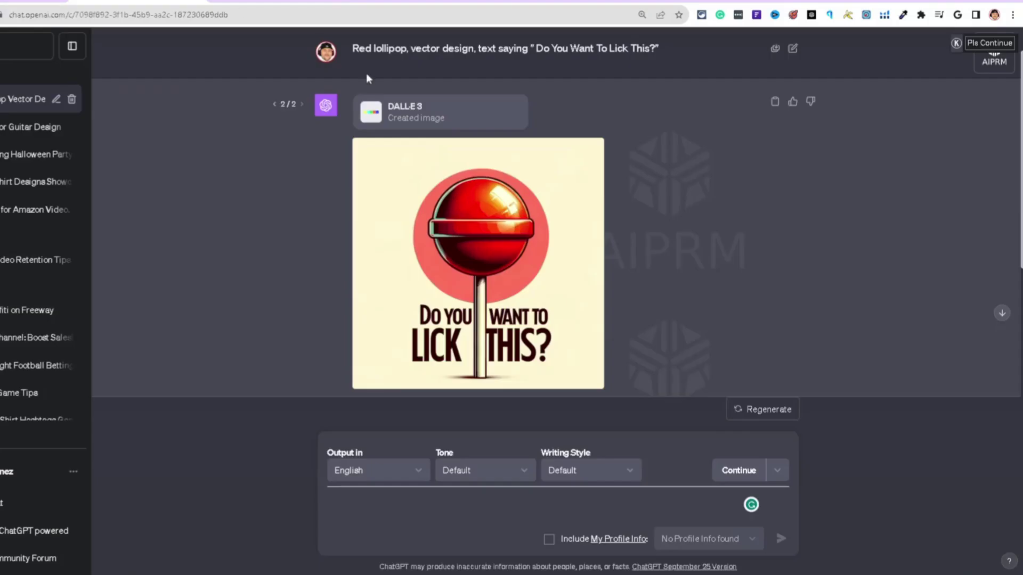
key("ctrl+shift+Tab")
left_click(845, 194)
left_click_drag(1015, 100, 1016, 46)
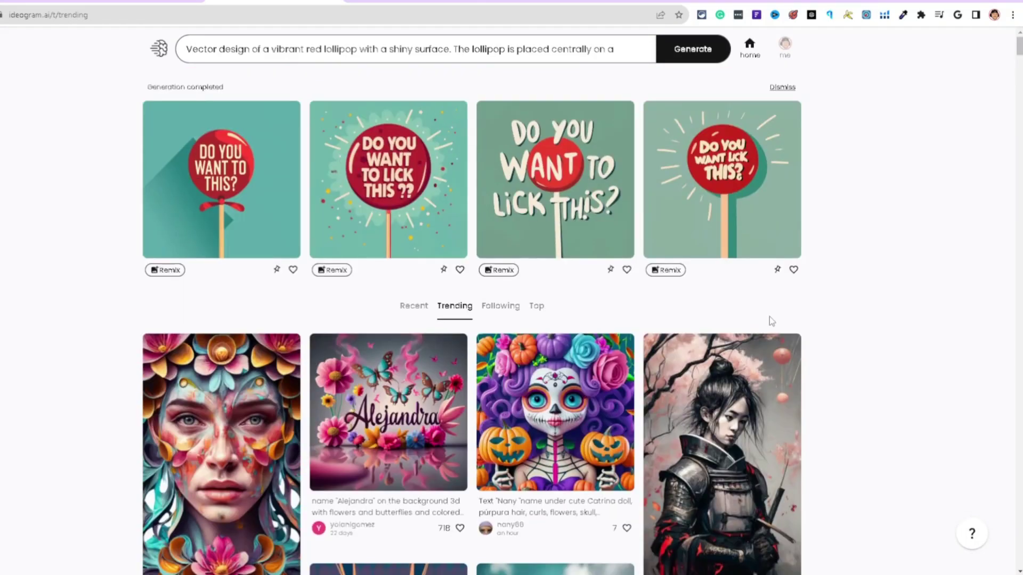
- Step through the four new teal-background red lollipop designs, then close the viewer
left_click(296, 174)
key("Right")
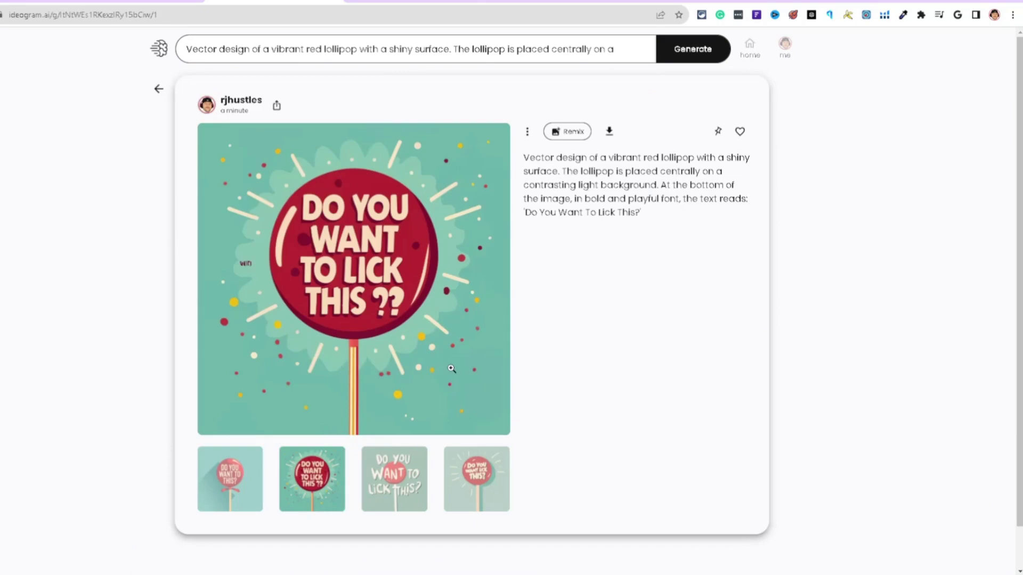
key("Right")
key("Right")
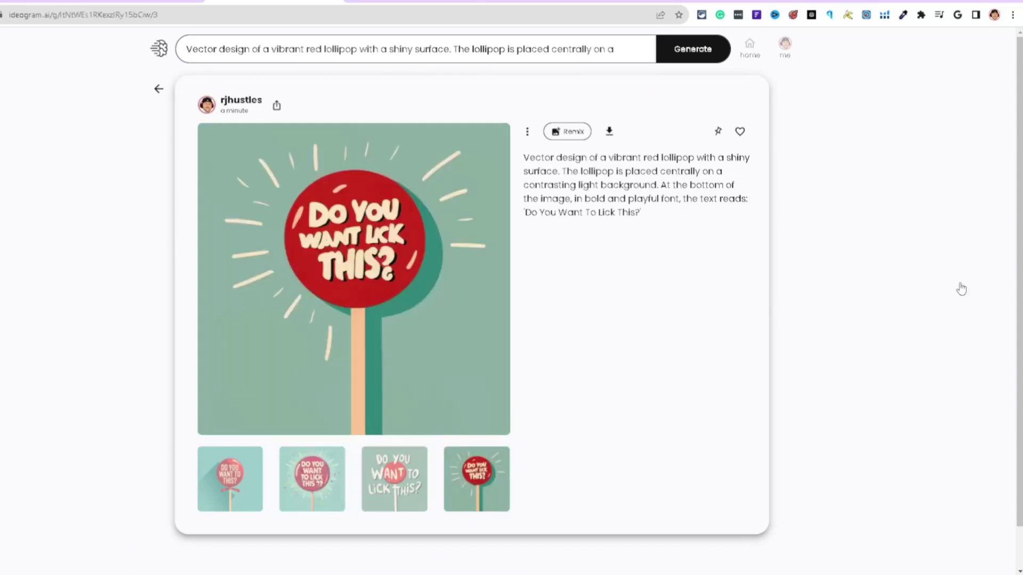
left_click(925, 274)
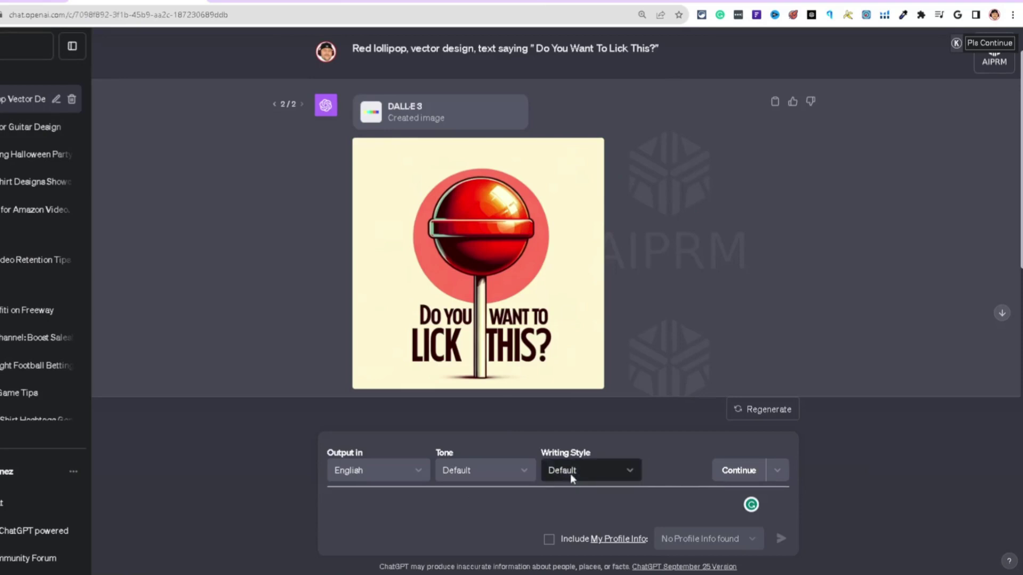
- Type 'Green frog, vector design, Text saying "' into the ChatGPT message box
type("Green fo")
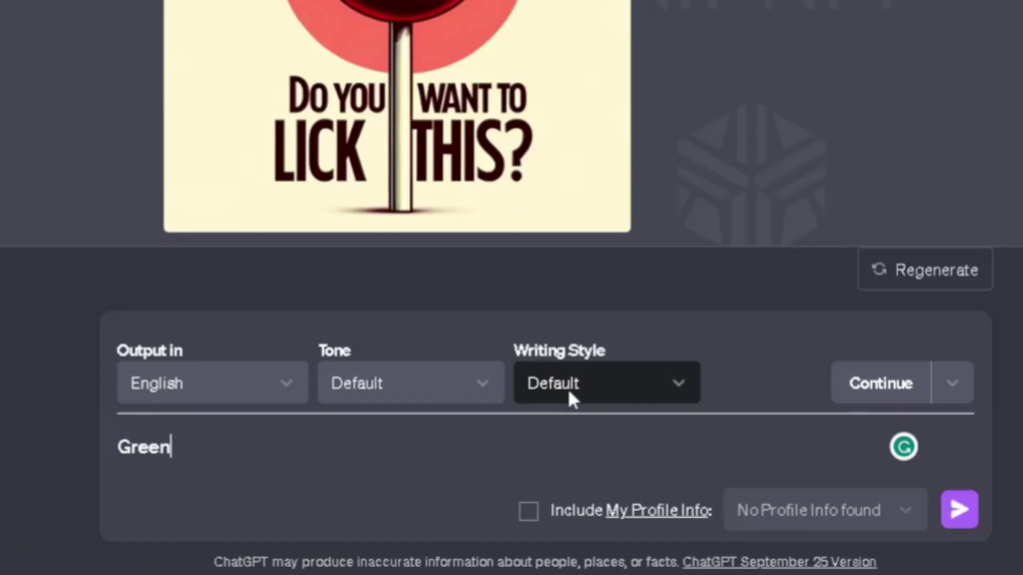
key("BackSpace")
type("ropg")
key("BackSpace")
key("BackSpace")
type("g ,")
type(" ec")
key("BackSpace")
key("BackSpace")
type("vector design")
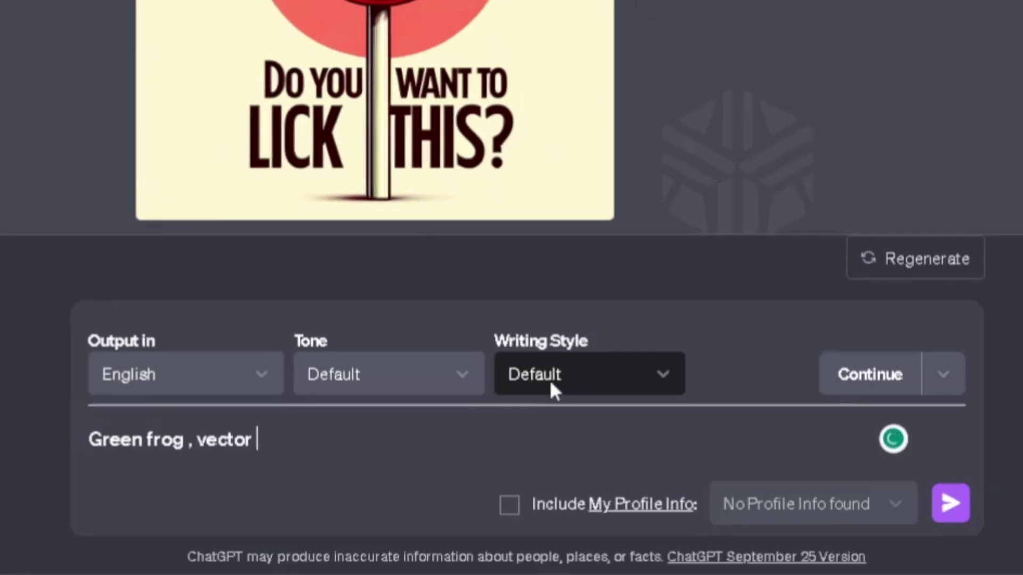
type(",")
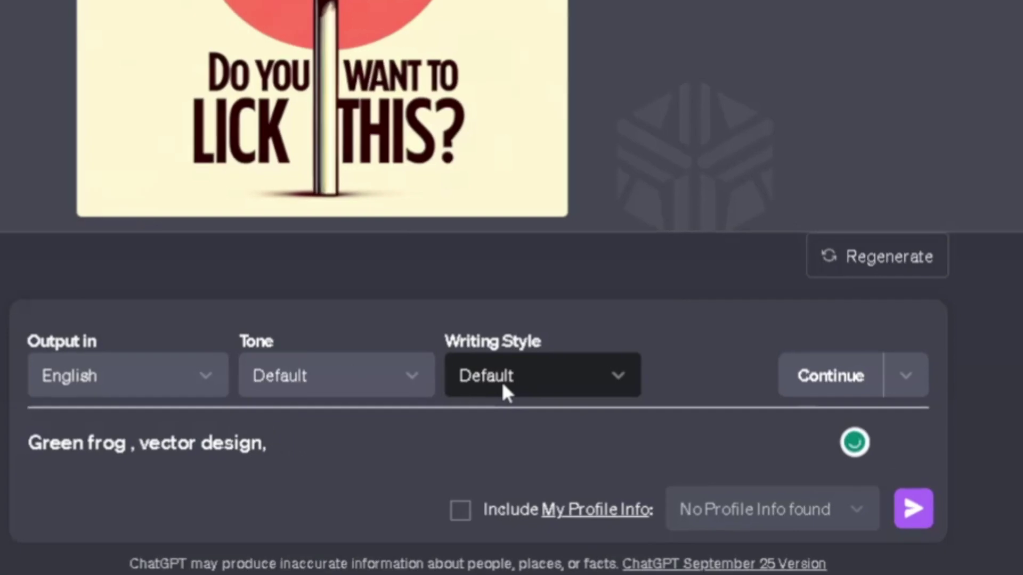
type(" Text saying ")
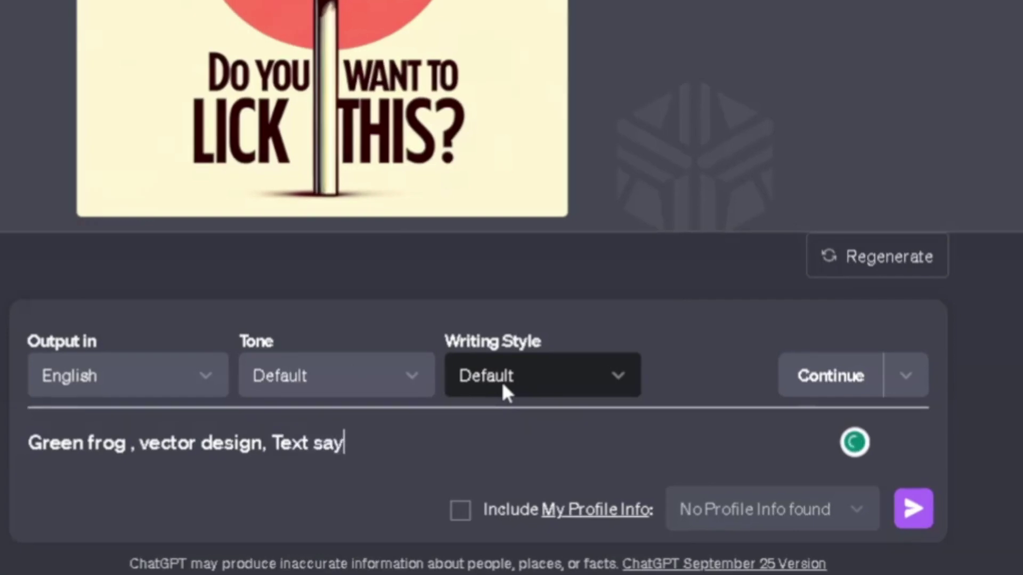
type("\"")
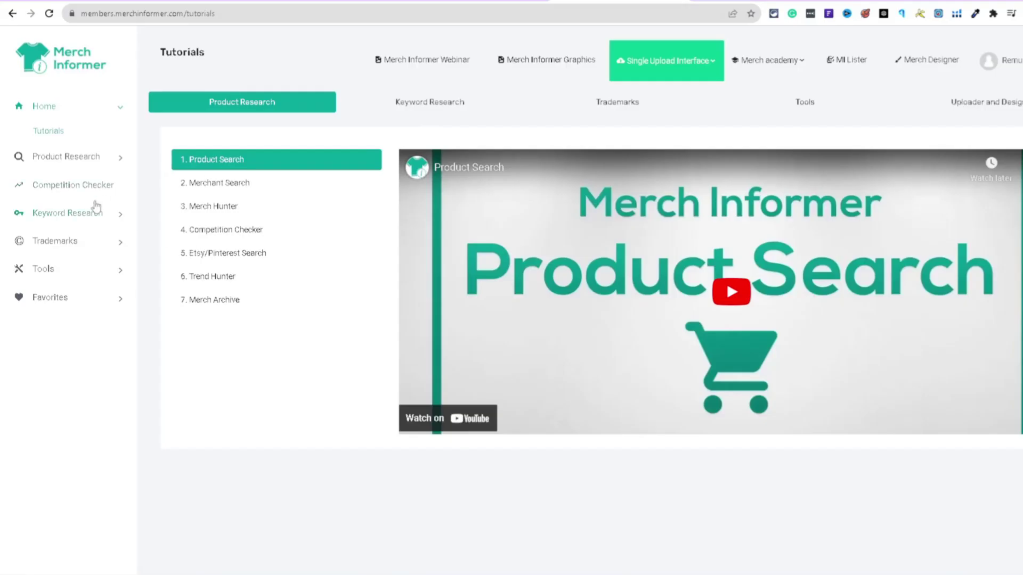
left_click(80, 158)
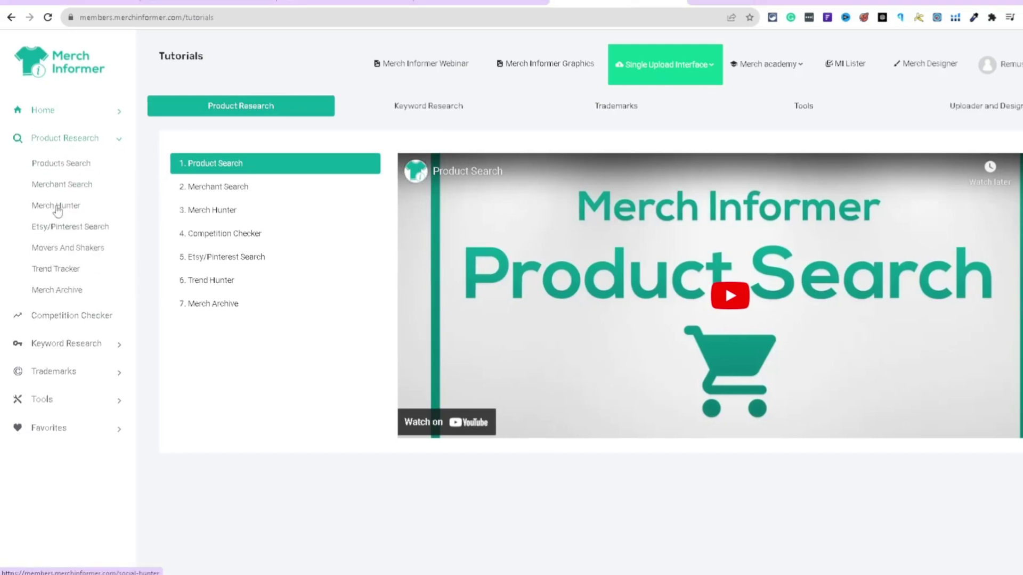
left_click(74, 160)
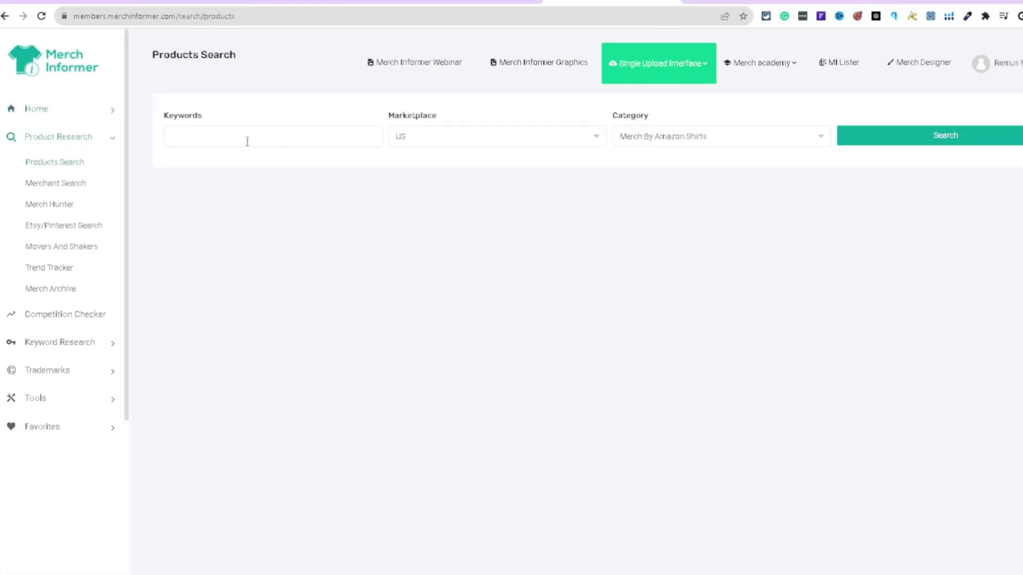
left_click(269, 136)
type("fi")
key("Return")
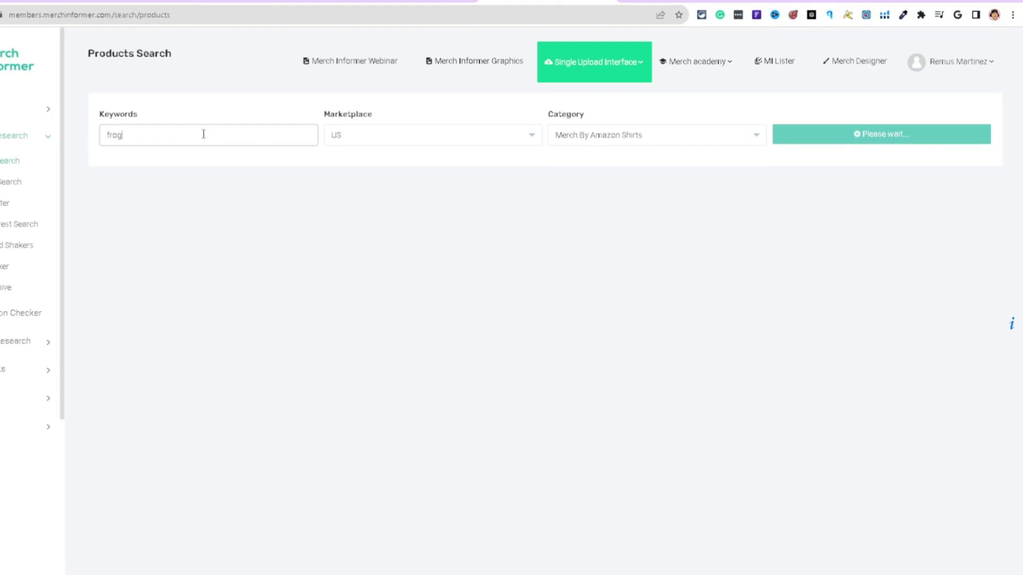
scroll(204, 134, "down", 20)
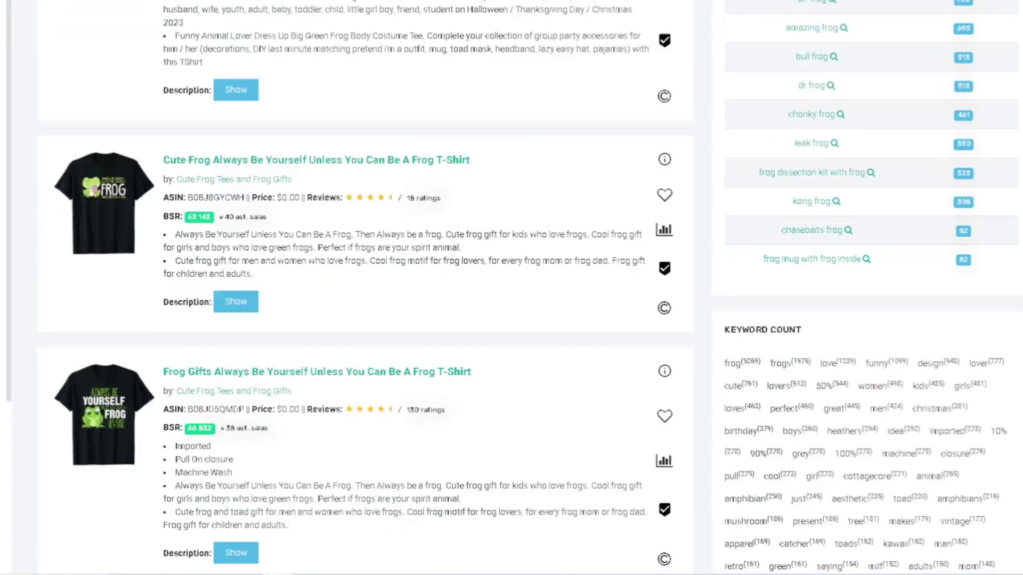
scroll(365, 288, "down", 15)
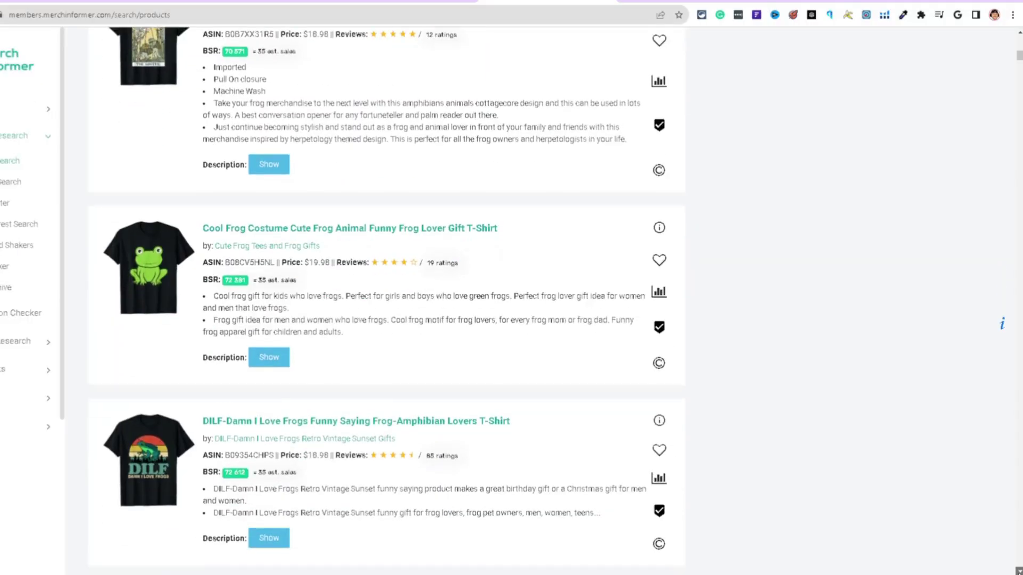
scroll(386, 299, "down", 8)
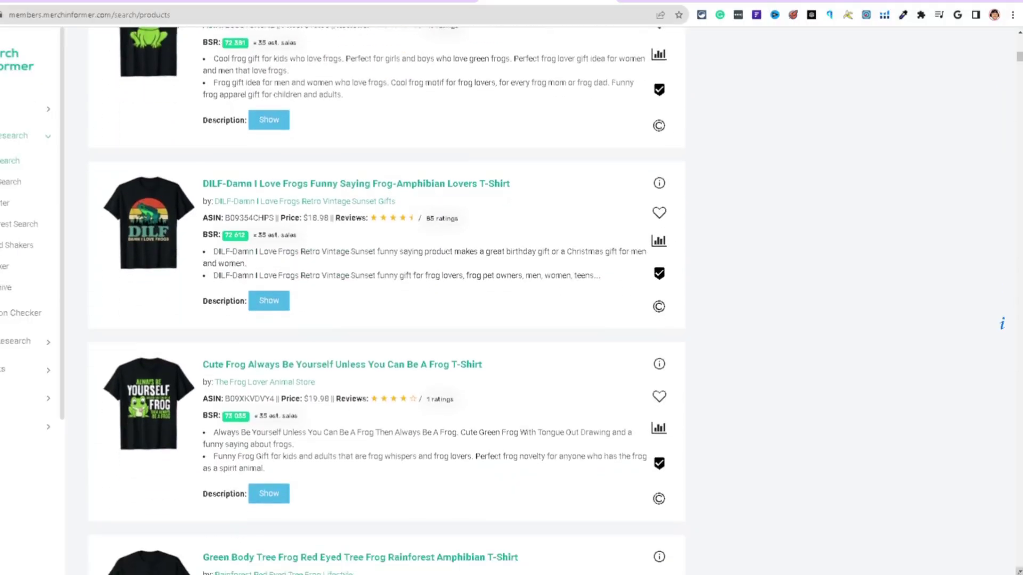
scroll(386, 298, "down", 6)
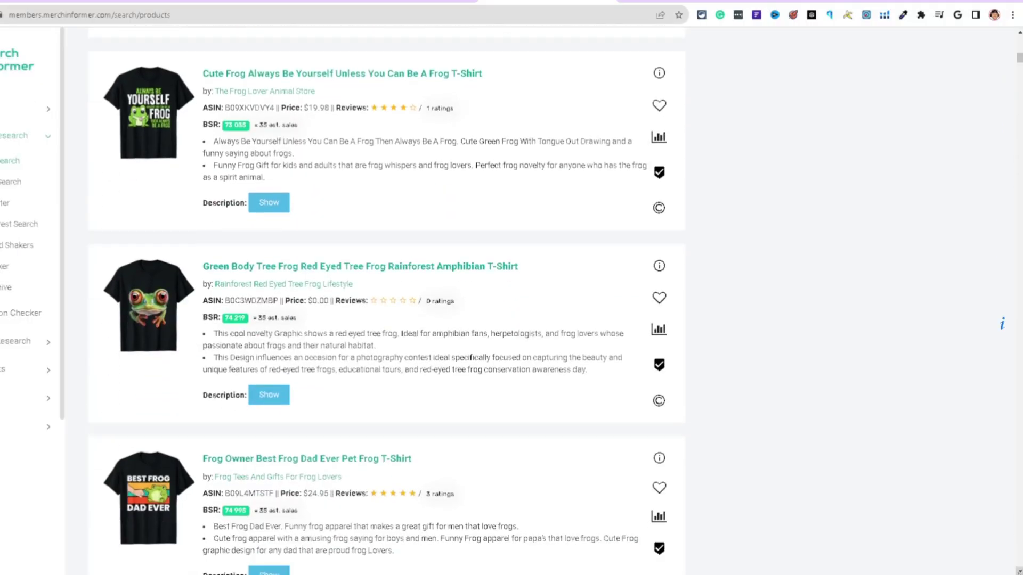
scroll(386, 299, "down", 18)
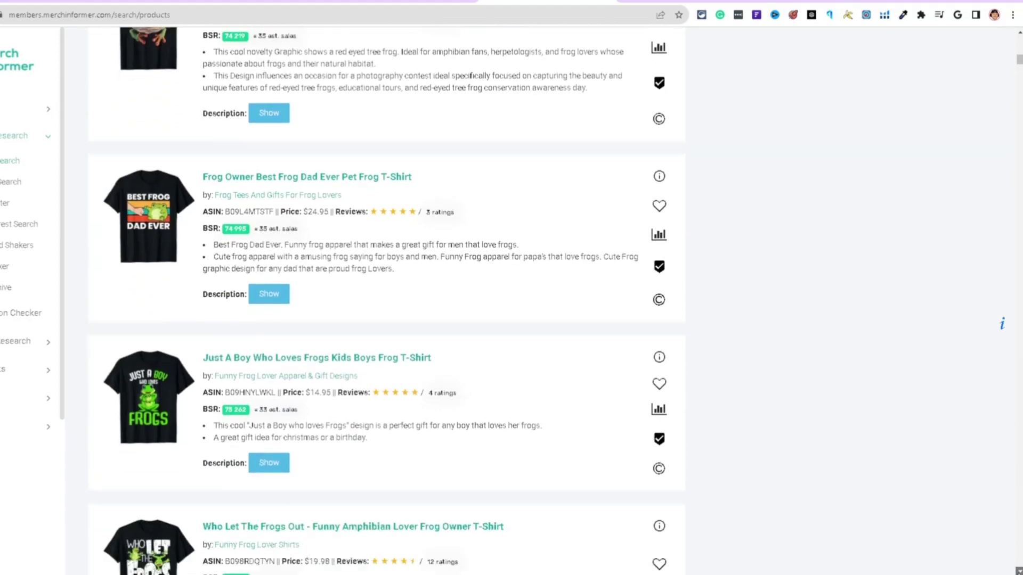
scroll(479, 184, "down", 14)
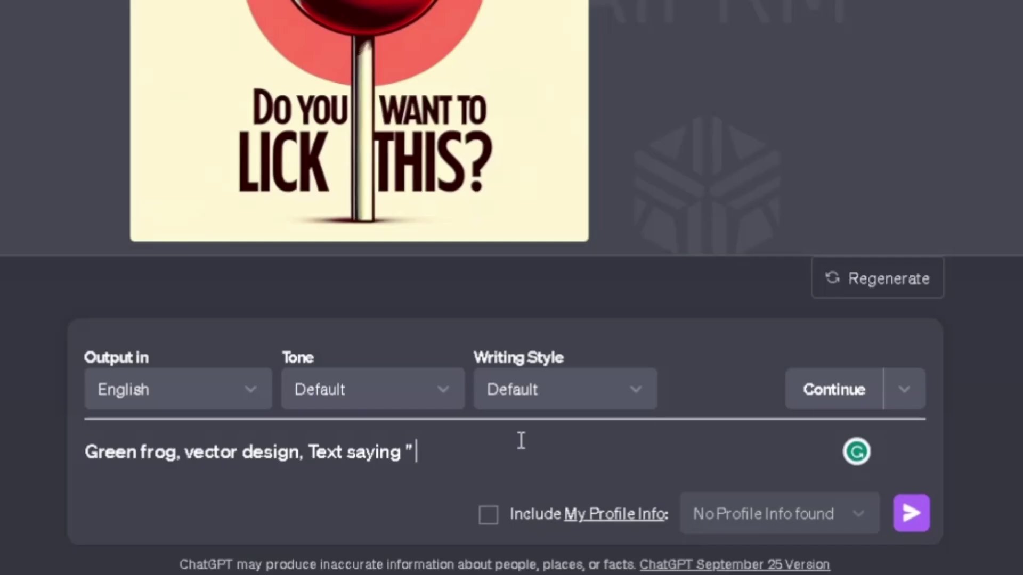
- End the prompt with 'Frog Dad"' and select the whole prompt text
type("Fr")
type("og Dad\"")
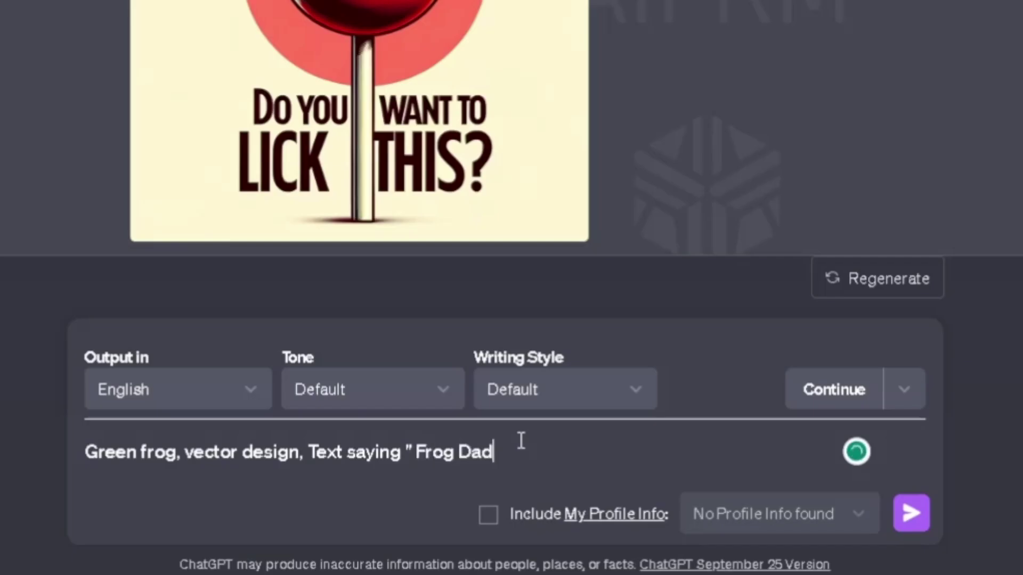
double_click(397, 461)
key("ctrl+a")
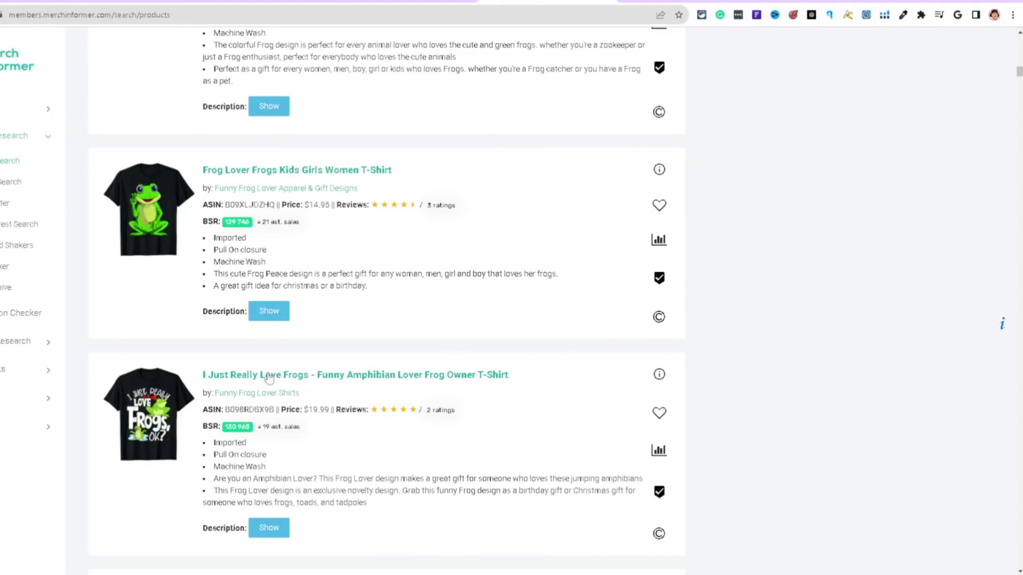
- Open the Amazon listing for the Frog Lover Frogs Kids Girls Women T-Shirt
left_click(255, 174)
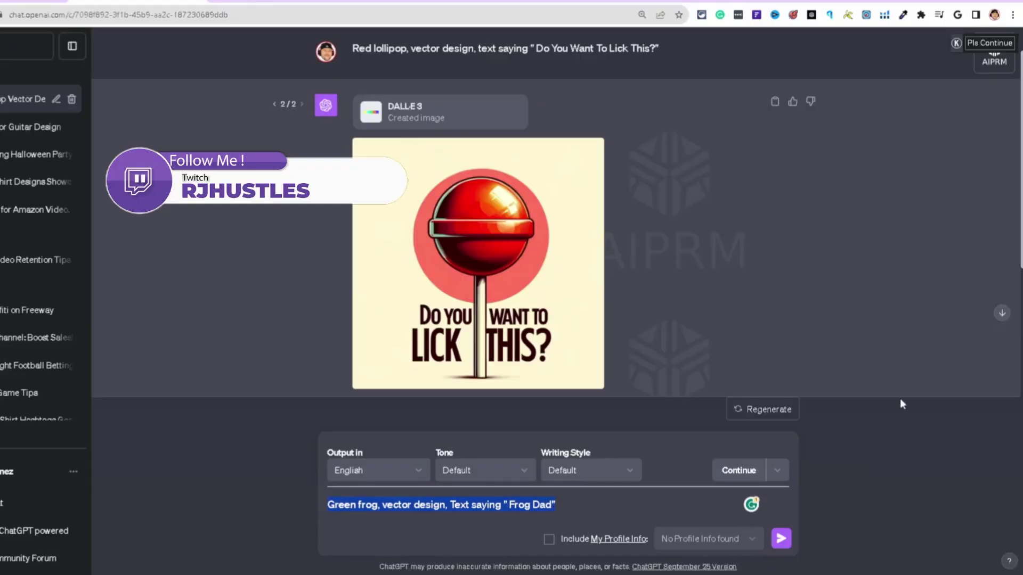
- Send the Frog Dad prompt to DALL·E 3, then paste it over Ideogram's old lollipop prompt
left_click(1002, 315)
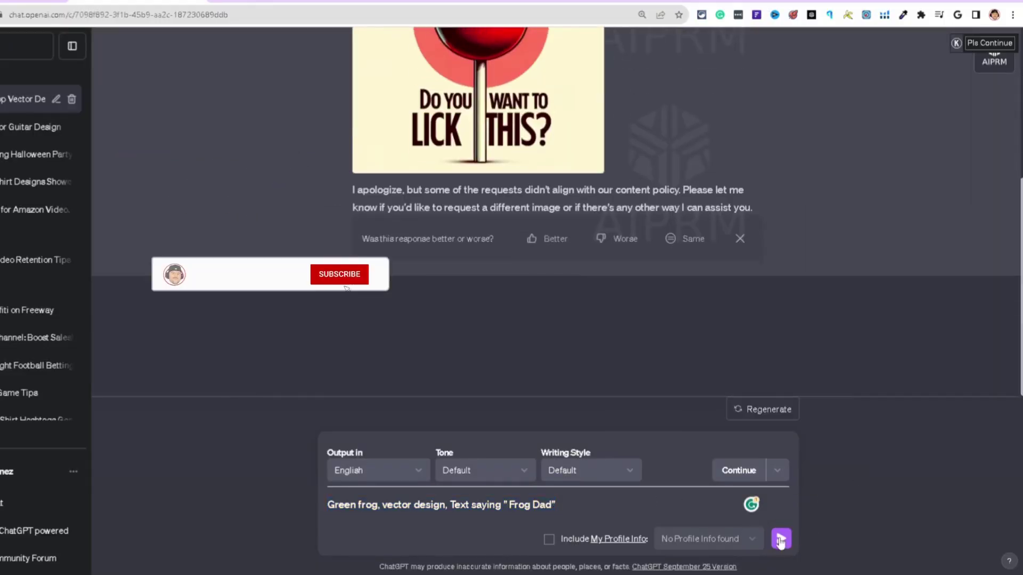
key("Return")
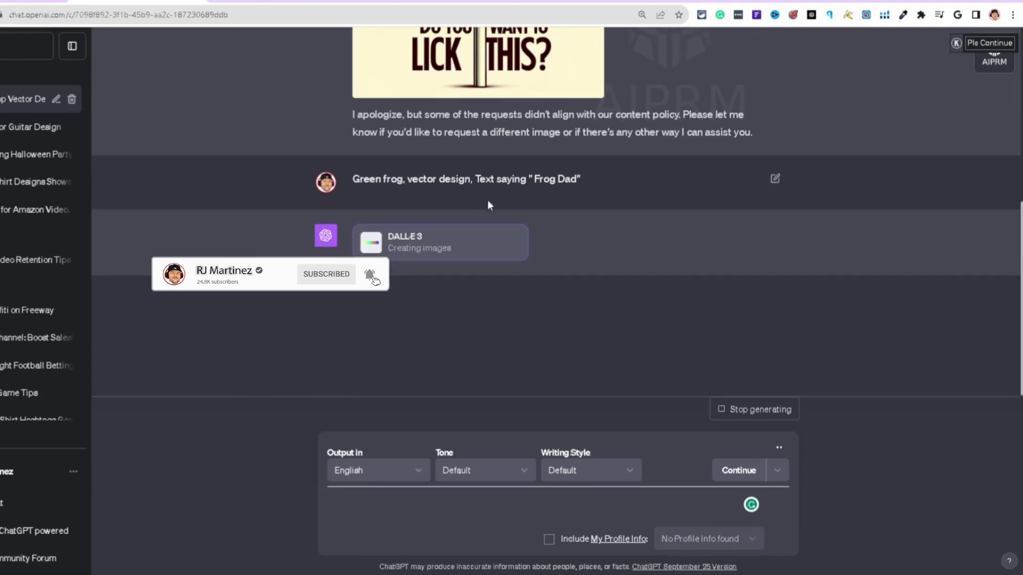
triple_click(447, 175)
key("ctrl+c")
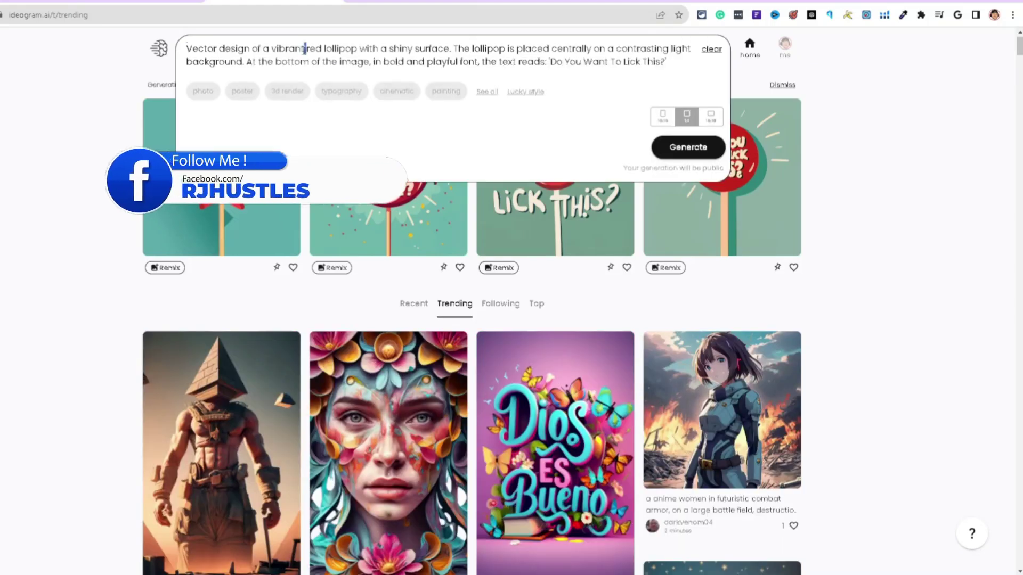
key("ctrl+a")
key("ctrl+v")
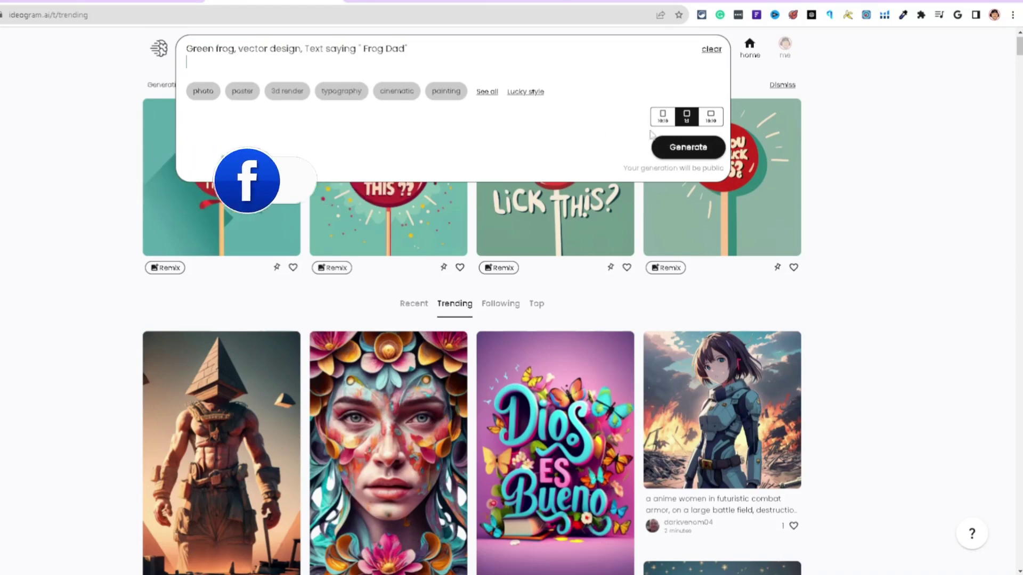
- Generate Ideogram images from the Frog Dad prompt and open Vectorizer.AI in a new tab
key("BackSpace")
left_click(681, 140)
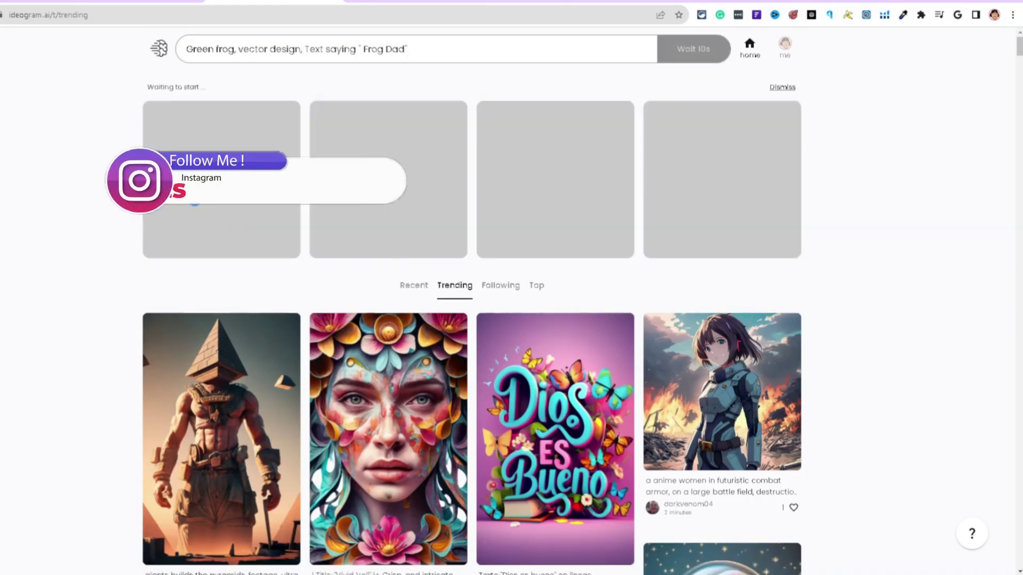
key("ctrl+t")
type("vectorizer.ai")
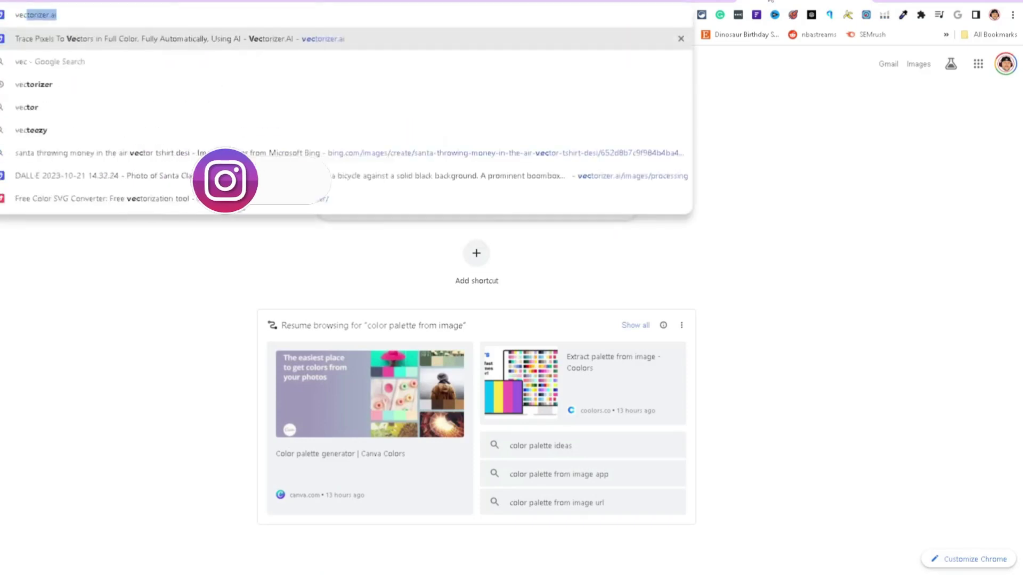
key("Return")
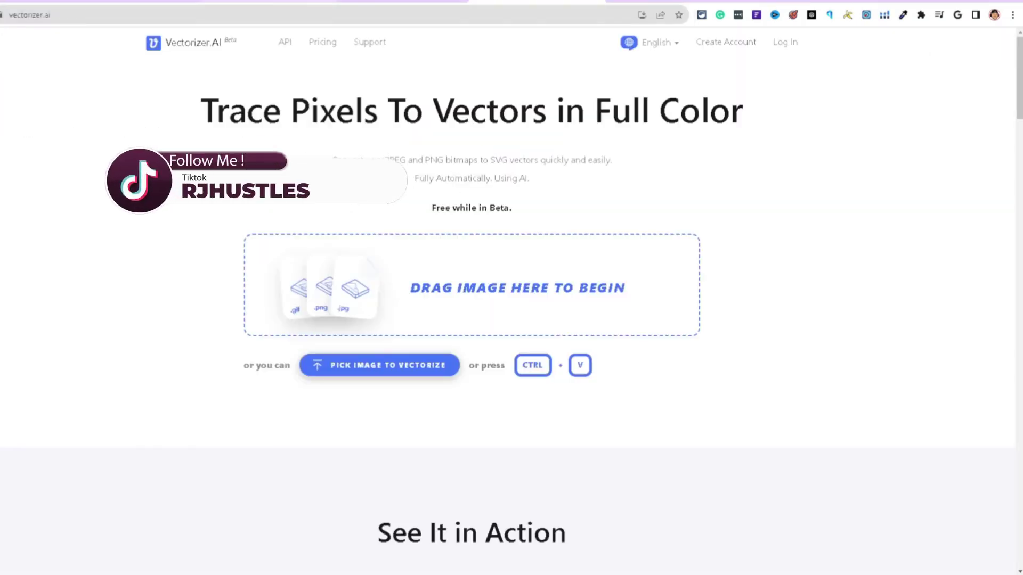
left_click(269, 2)
left_click(133, 1)
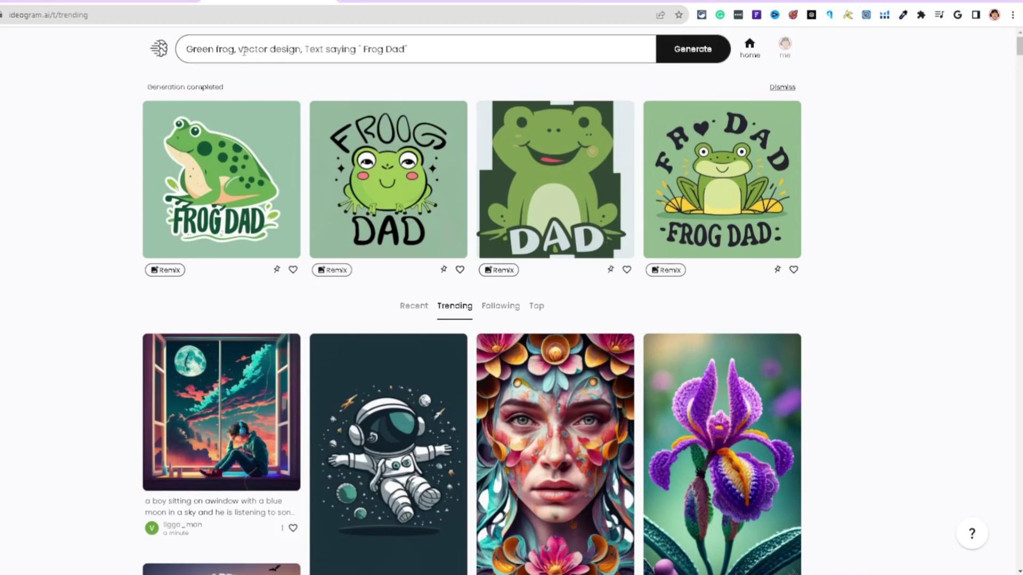
- Download the first of the four Ideogram Frog Dad designs as JPG
left_click(238, 49)
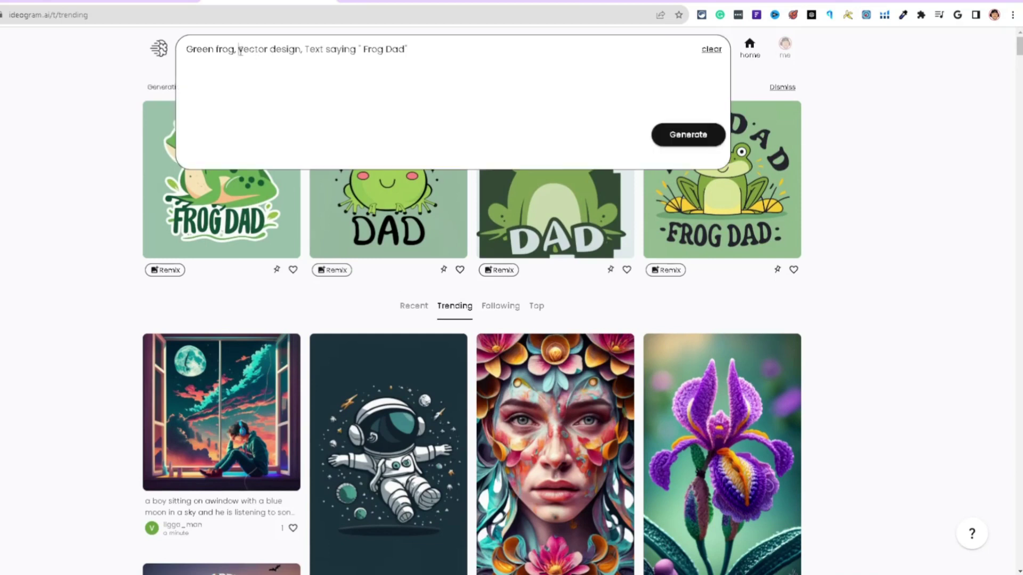
left_click_drag(238, 49, 301, 49)
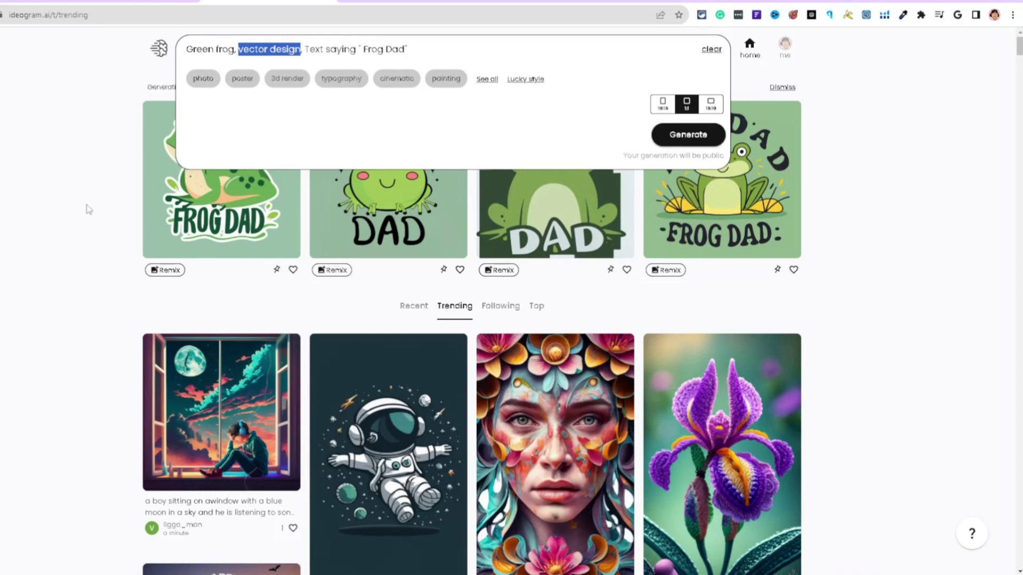
left_click(94, 218)
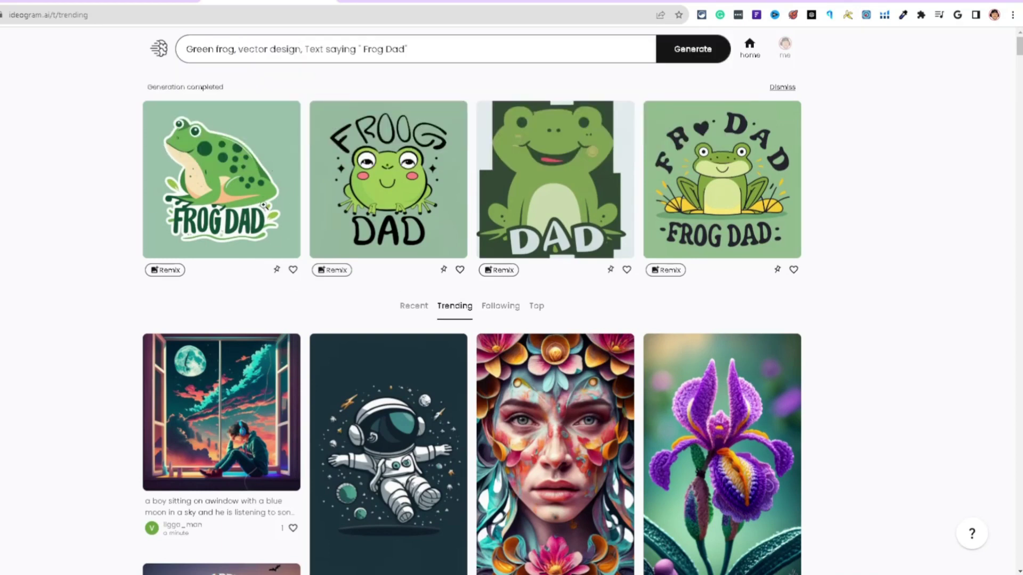
left_click(265, 206)
left_click(609, 132)
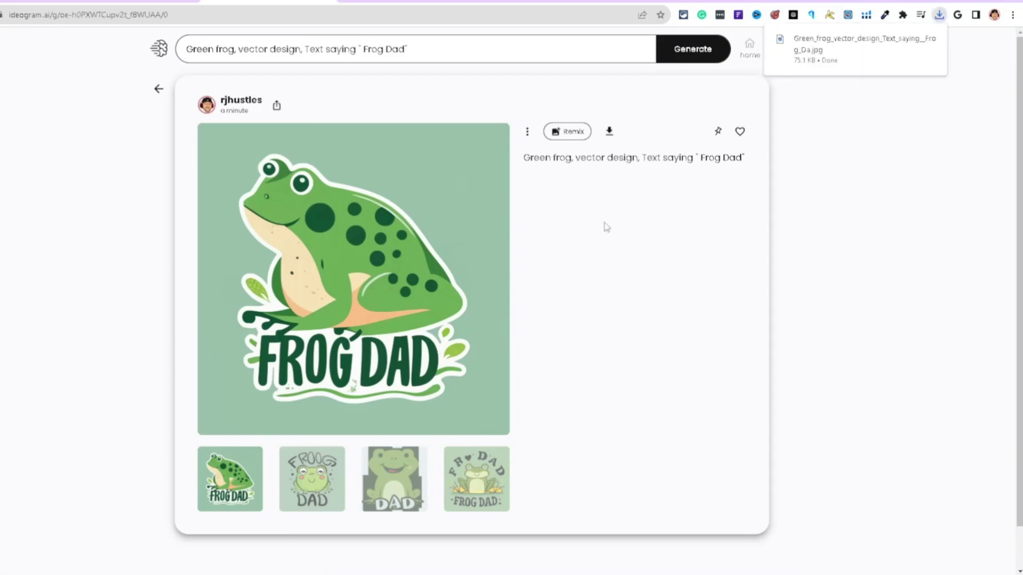
left_click(158, 48)
left_click(132, 5)
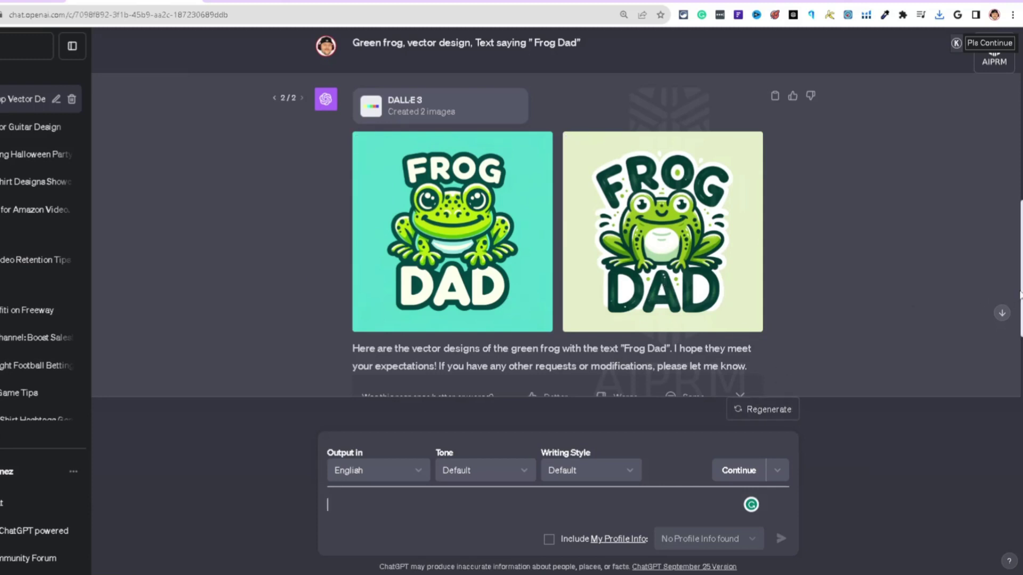
- View the turquoise Frog Dad image from DALL·E 3 at full size
scroll(1020, 298, "down", 1)
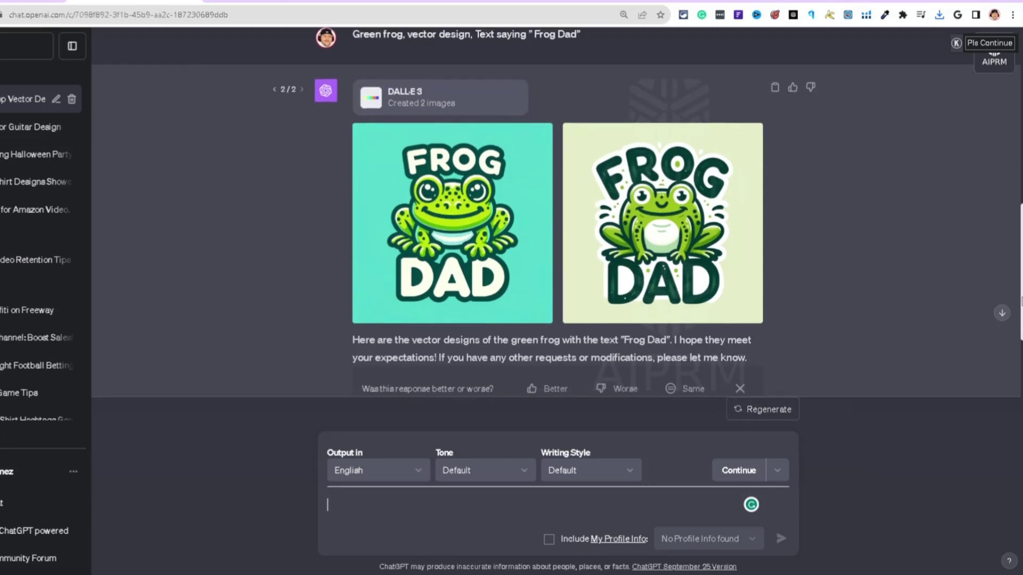
scroll(1020, 301, "down", 1)
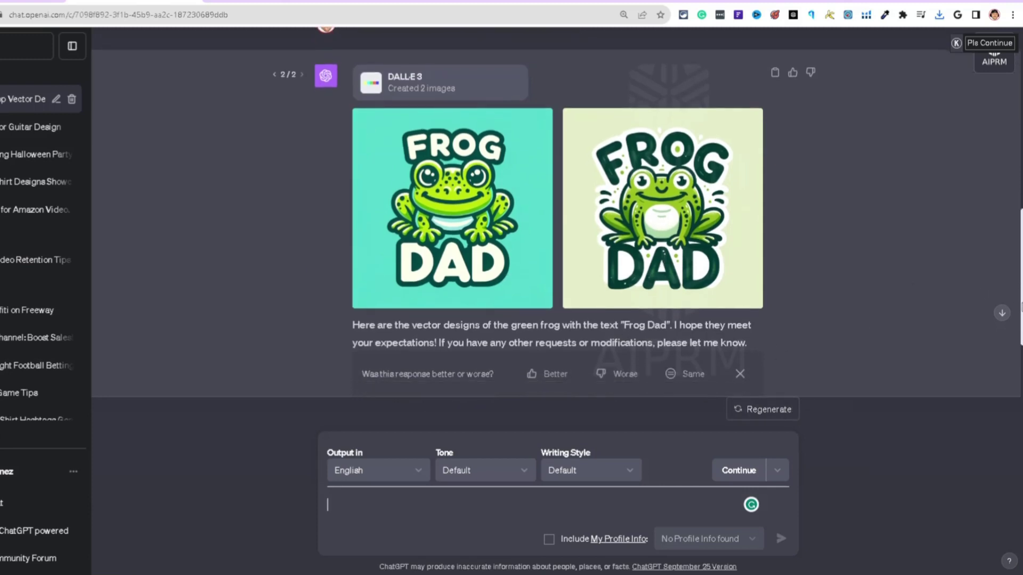
left_click(548, 231)
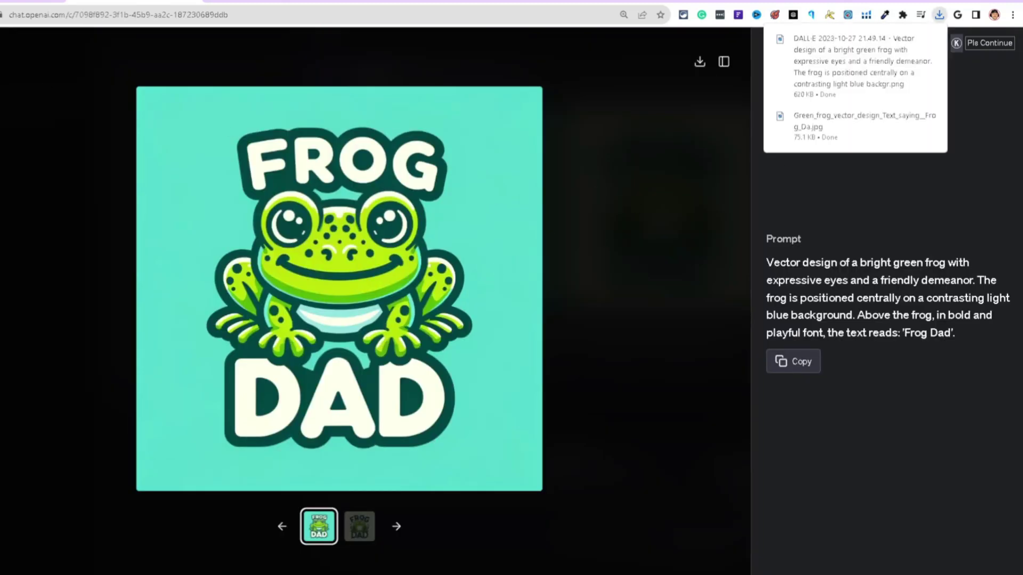
key("Escape")
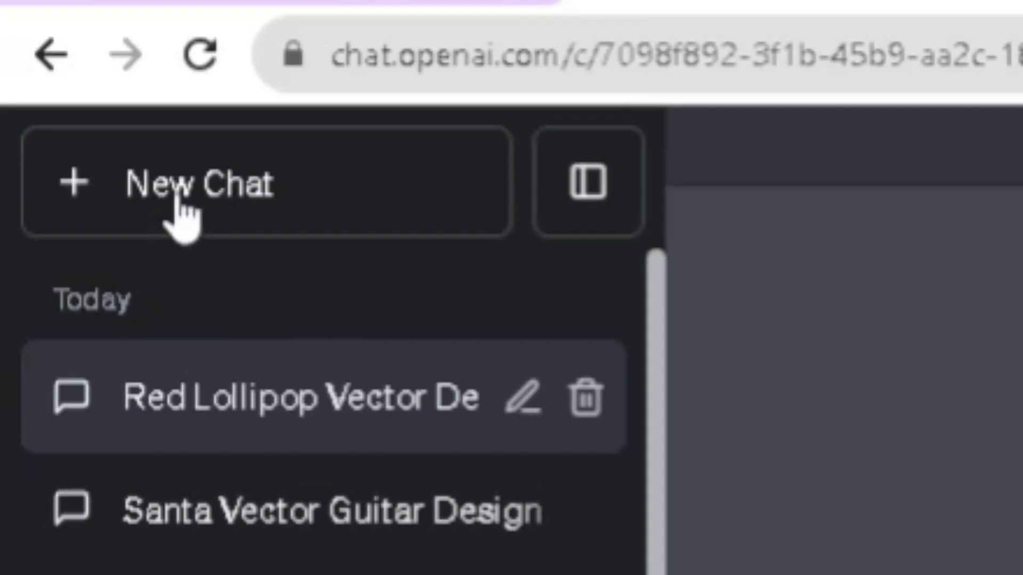
- In a new GPT-4 Default chat, attach the frog image and type 'What do you think of this design'
left_click(16, 48)
mouse_move(602, 82)
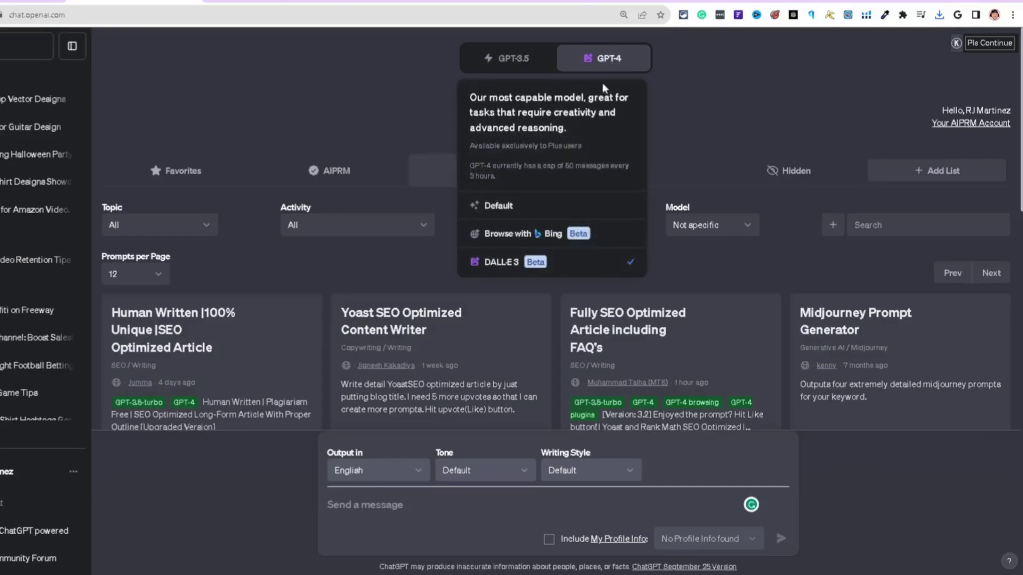
left_click(492, 203)
left_click(331, 538)
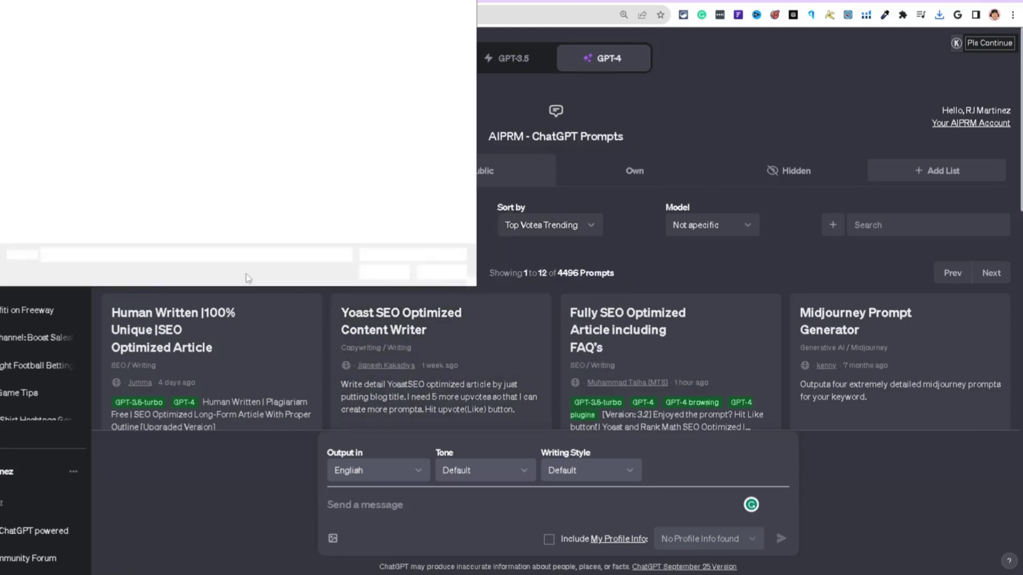
left_click(54, 96)
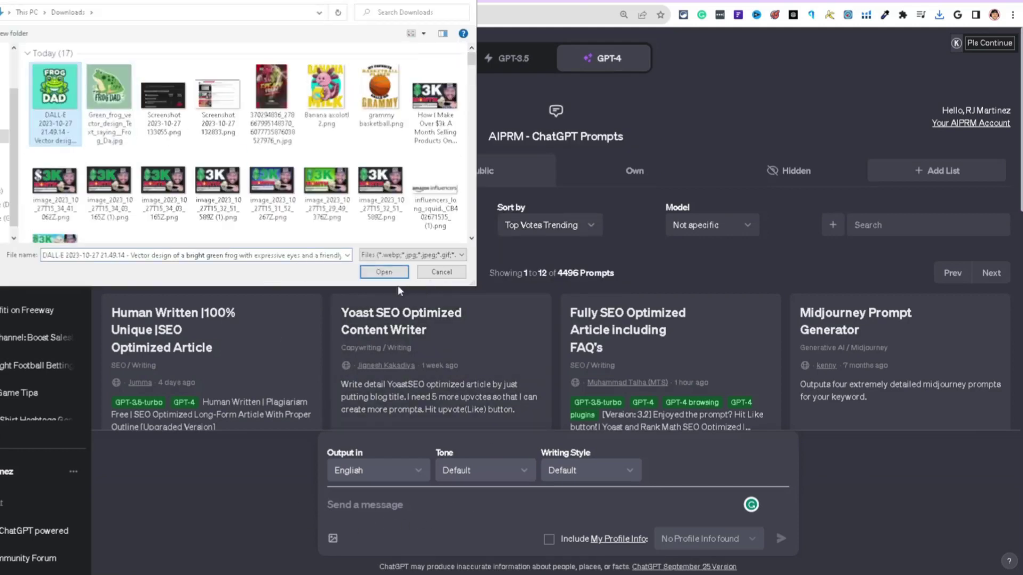
left_click(394, 274)
left_click(373, 505)
type("What do you think")
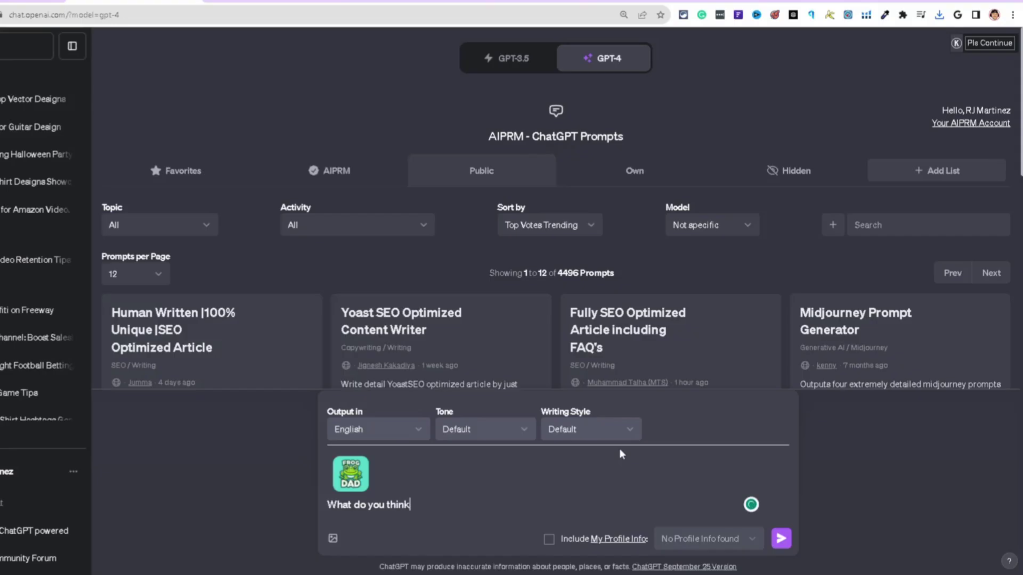
type(" of this design")
- Send the image question and read GPT-4's reply calling the FROG DAD design vibrant and eye-catching
key("Return")
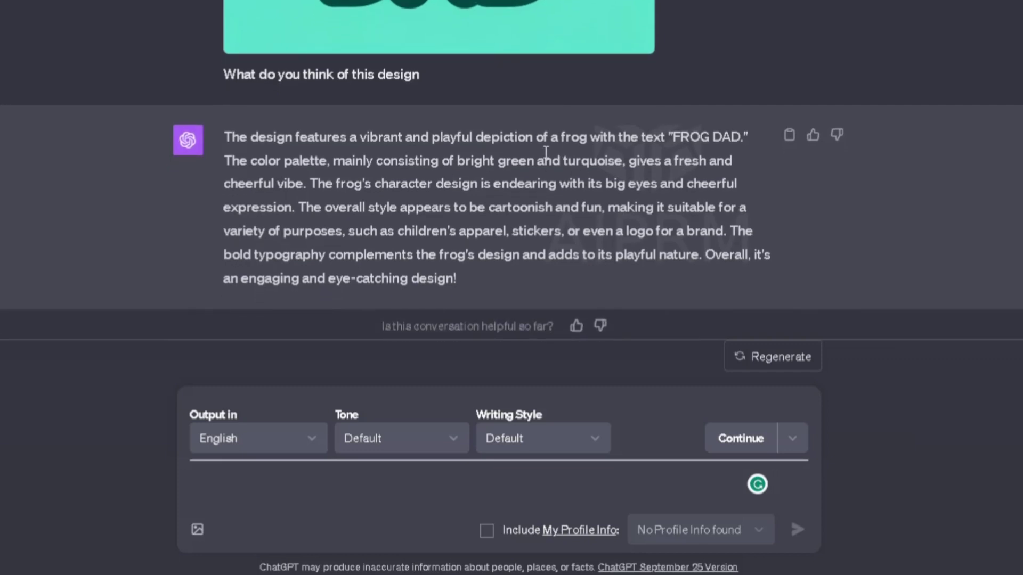
left_click_drag(672, 138, 740, 137)
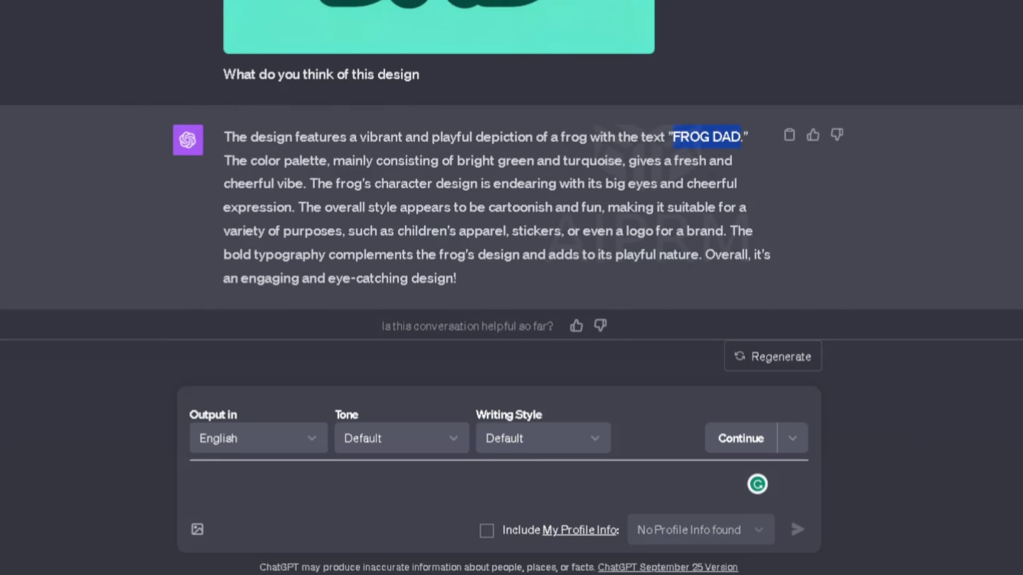
scroll(511, 214, "up", 3)
scroll(511, 213, "down", 1)
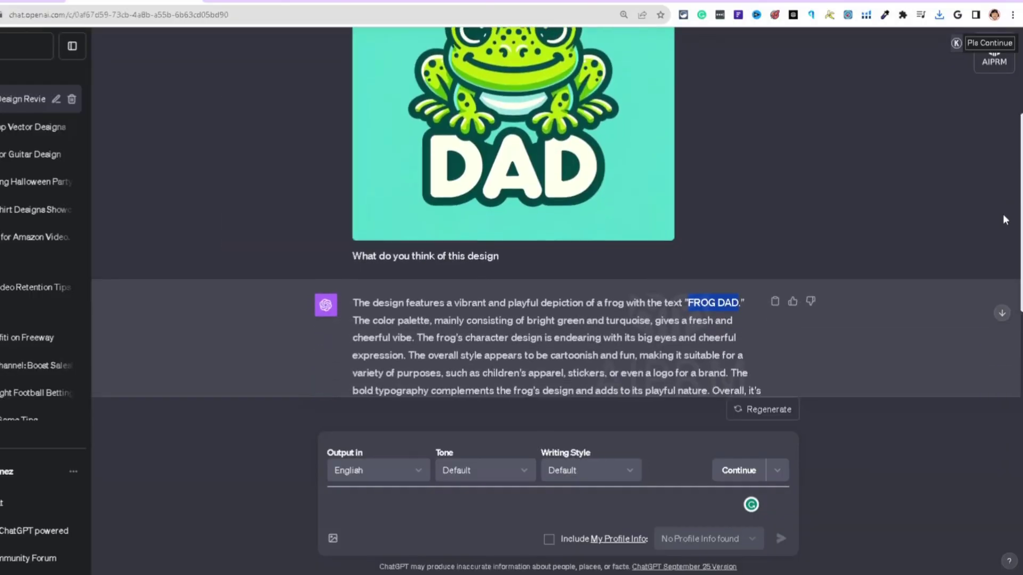
scroll(1002, 219, "down", 1)
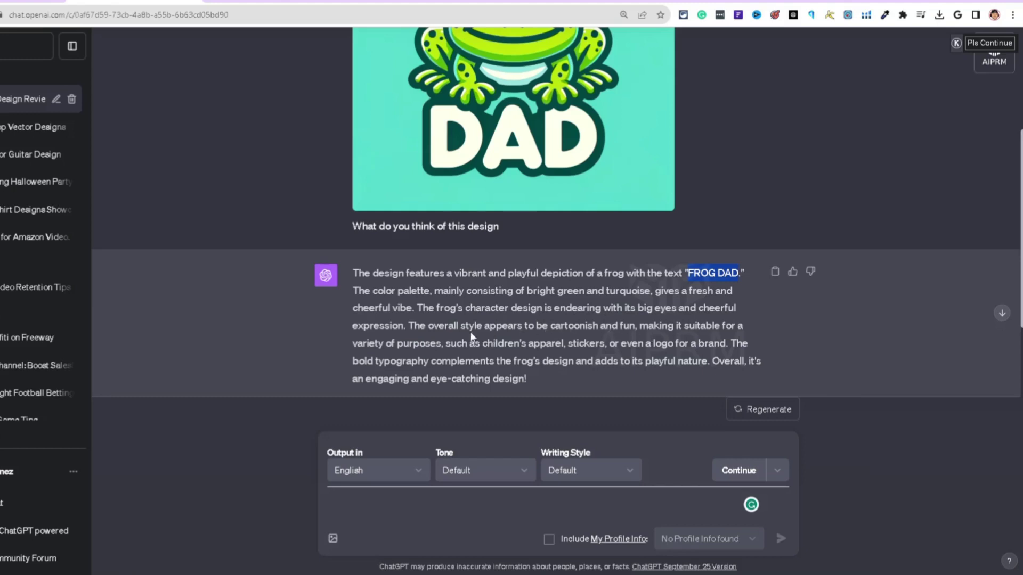
left_click(446, 364)
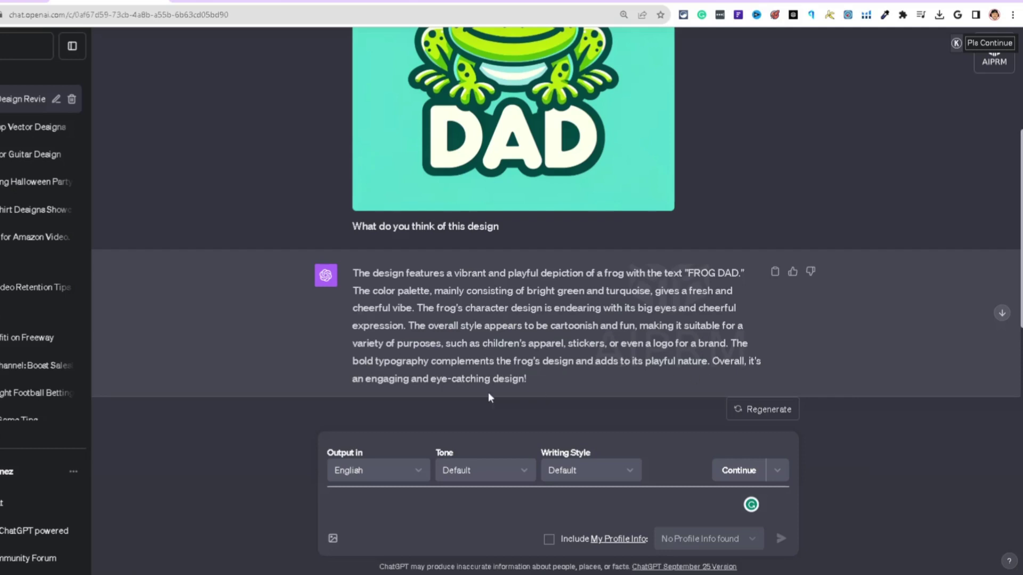
left_click_drag(714, 369, 714, 373)
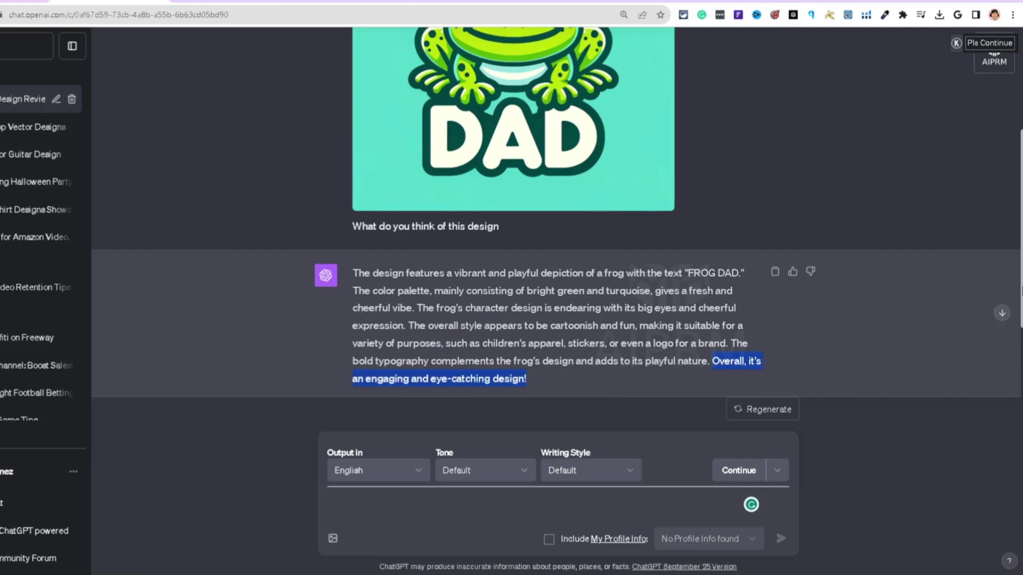
left_click(1001, 313)
- Ask GPT-4 'How can I make this design better' and send it
left_click(447, 504)
type("How can")
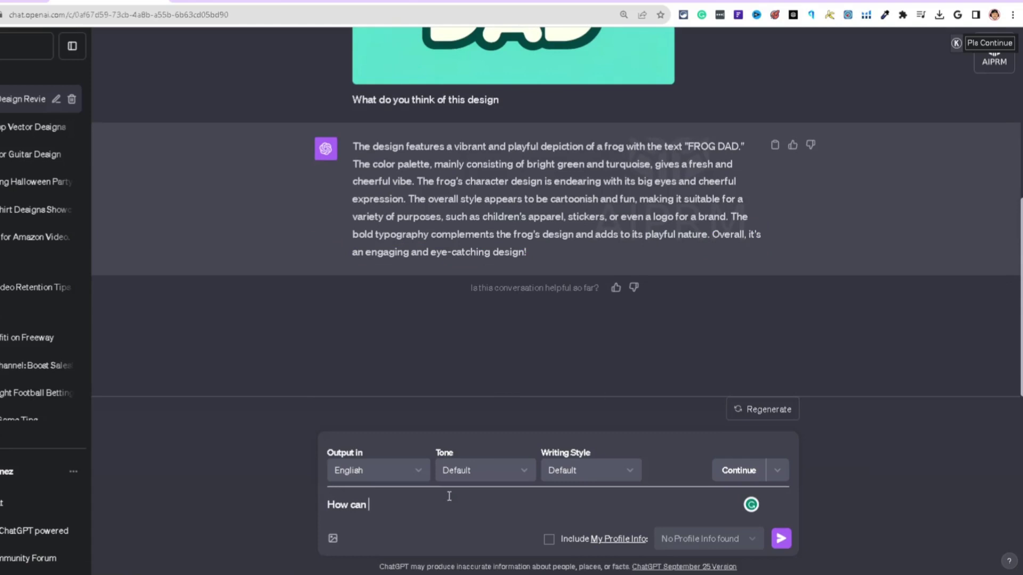
type("an a")
key("BackSpace")
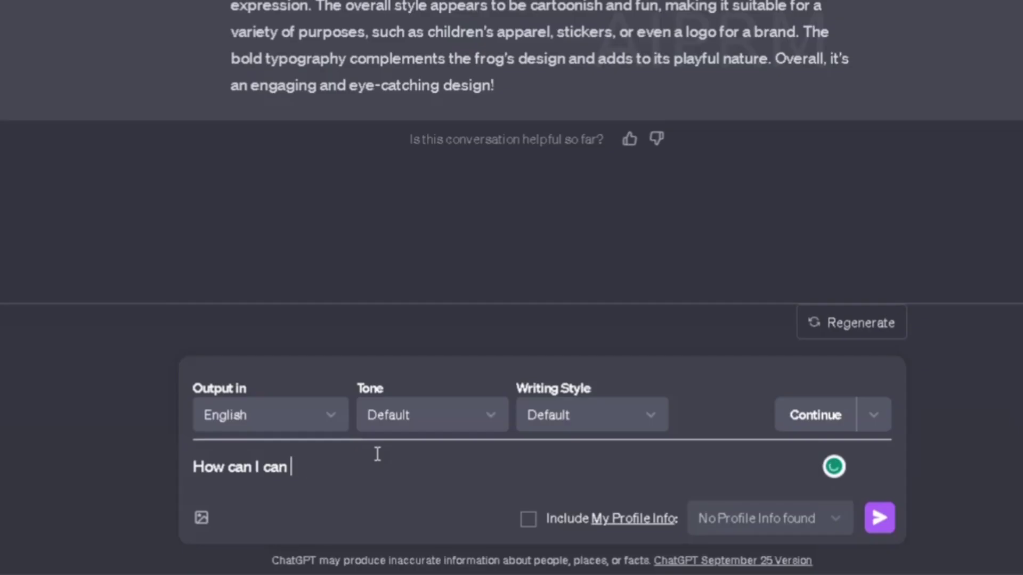
type("make this design bettre")
key("BackSpace")
key("BackSpace")
type("e")
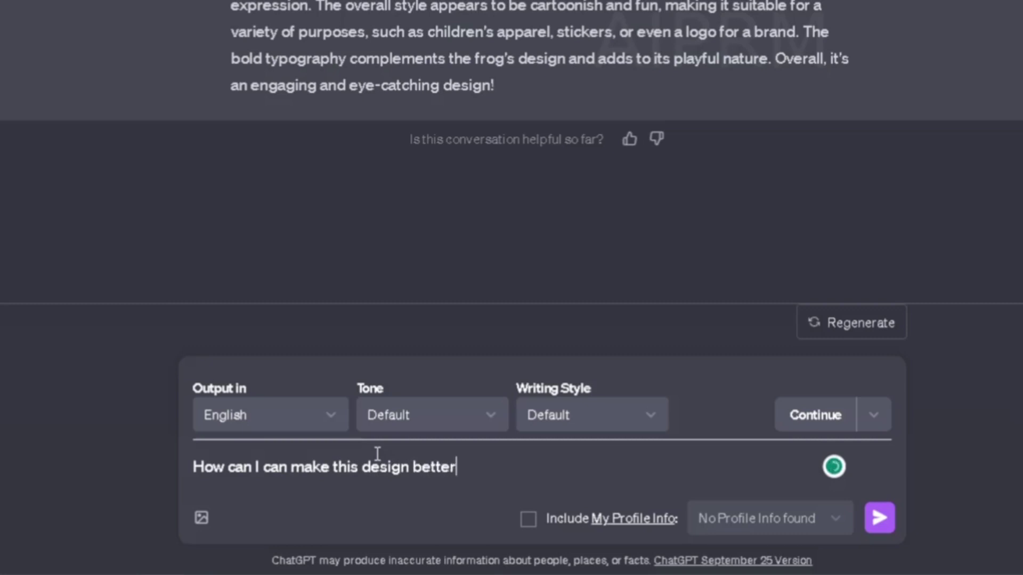
type("r")
key("Return")
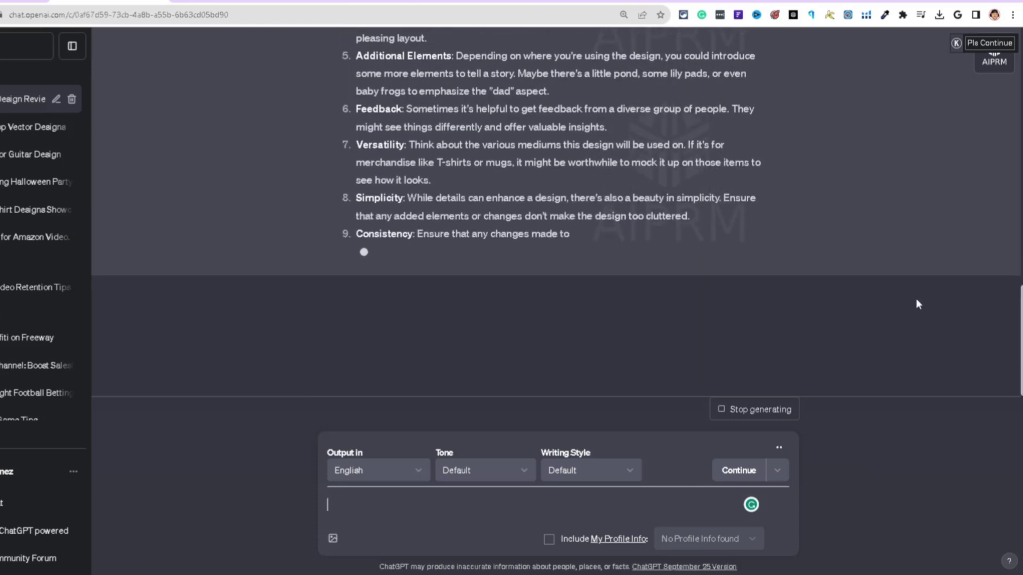
- Read the improvement suggestions, highlighting the Detailing and Composition points
scroll(765, 281, "up", 10)
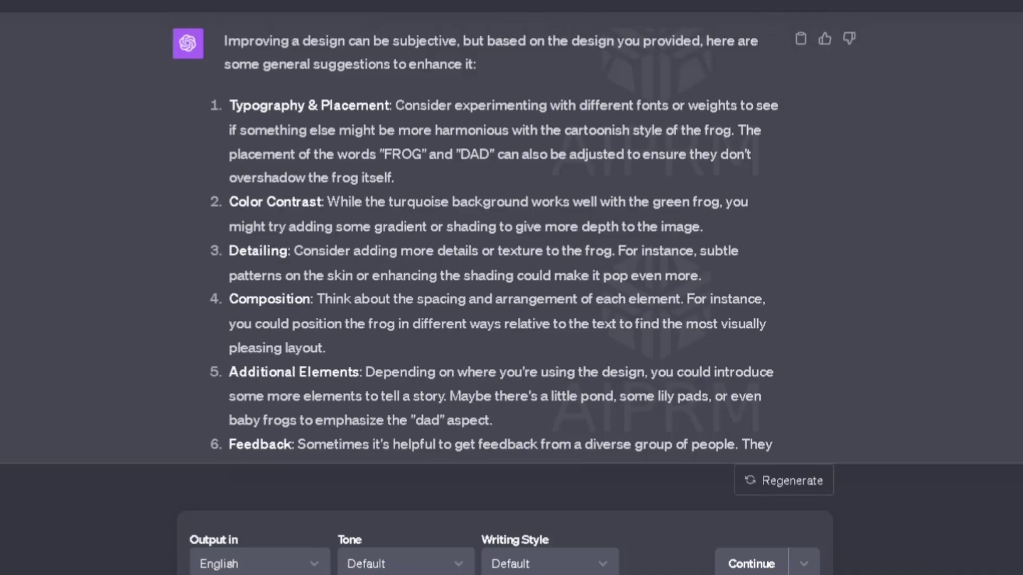
scroll(511, 238, "up", 1)
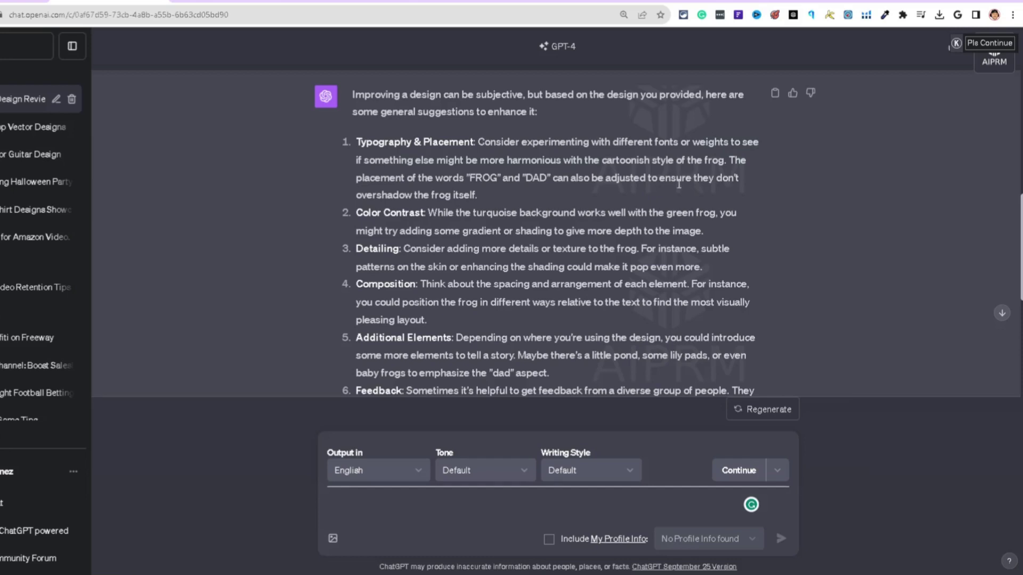
left_click_drag(1020, 263, 979, 263)
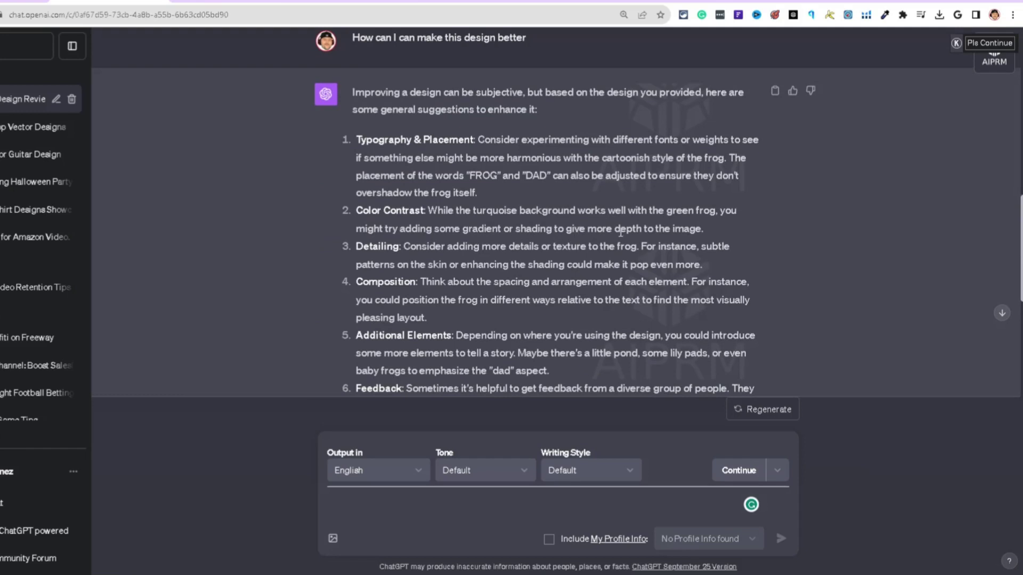
scroll(650, 232, "up", 10)
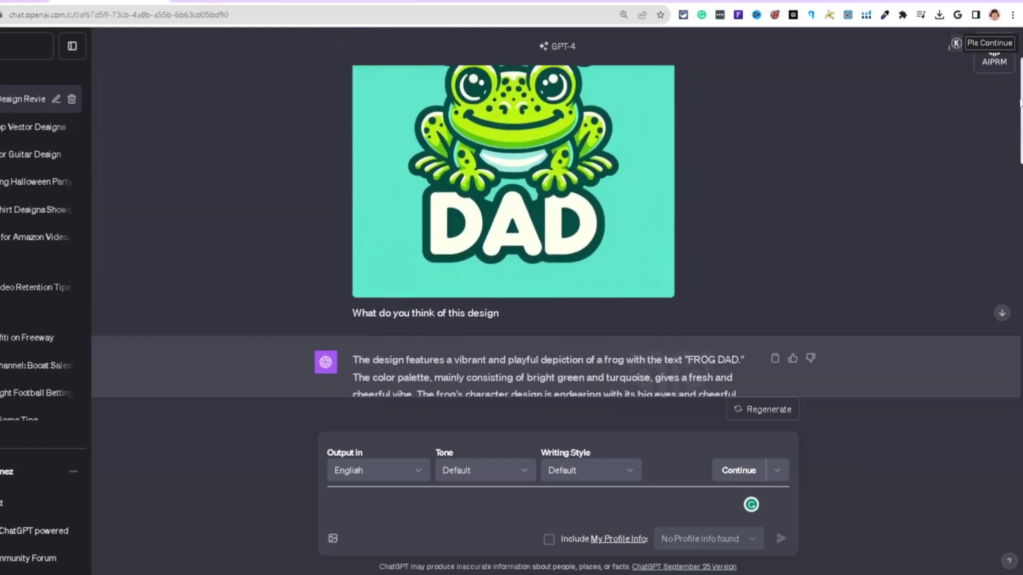
scroll(394, 219, "down", 10)
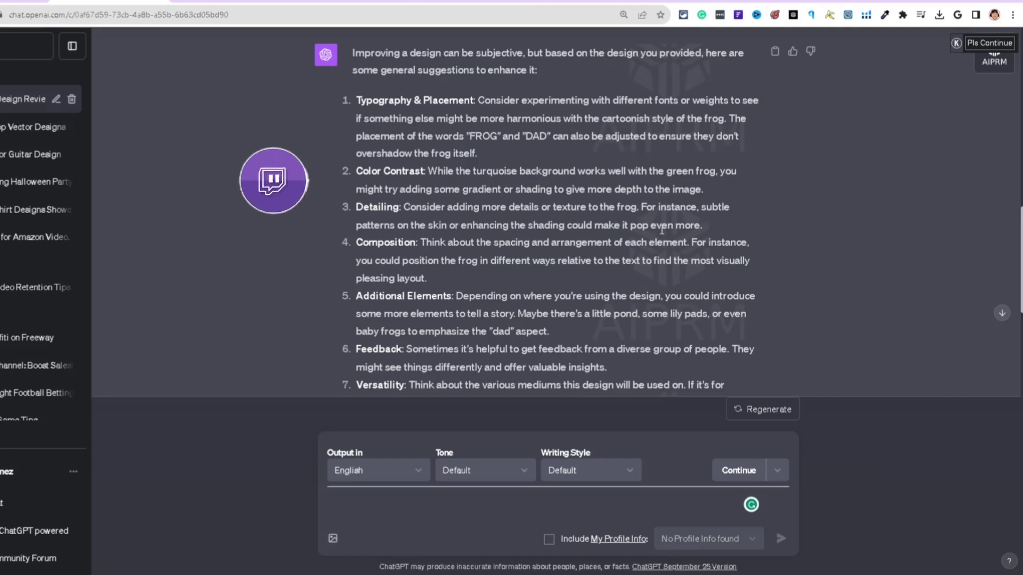
left_click_drag(709, 229, 355, 212)
left_click_drag(438, 273, 386, 245)
scroll(913, 286, "down", 2)
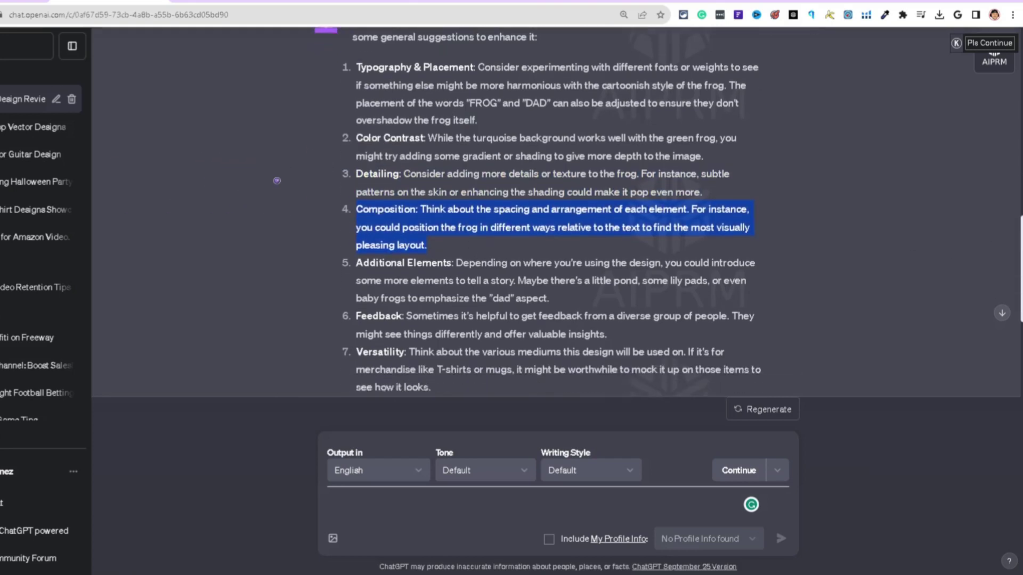
scroll(1002, 305, "down", 1)
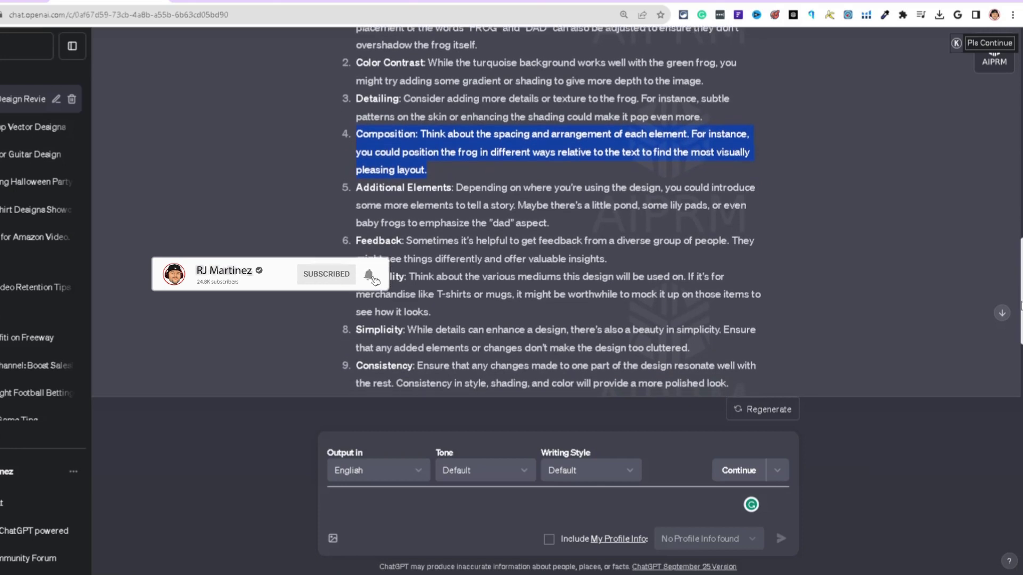
left_click(447, 161)
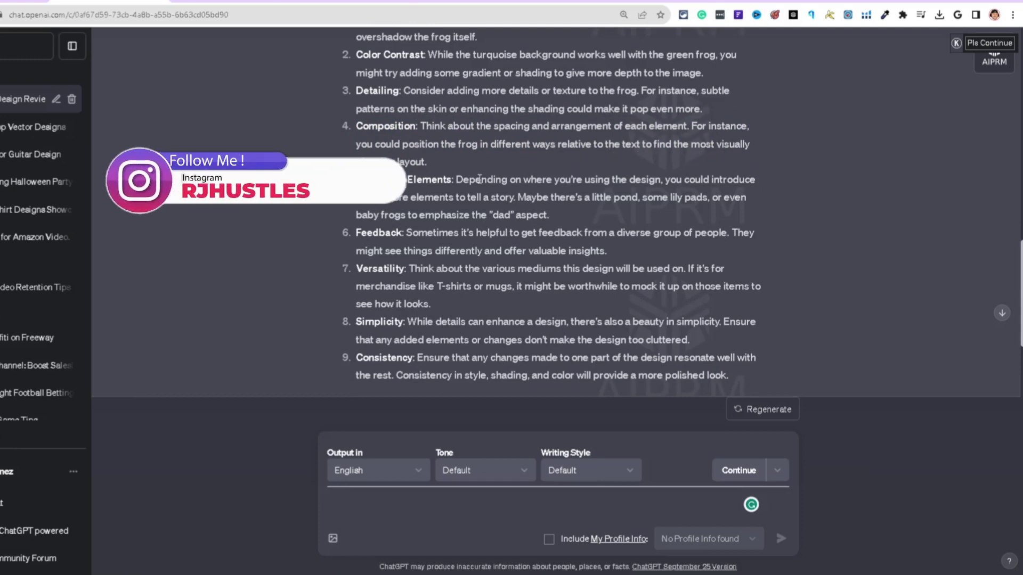
- Highlight the Composition, Additional Elements, Feedback, Simplicity and Consistency suggestions
left_click_drag(427, 163, 353, 133)
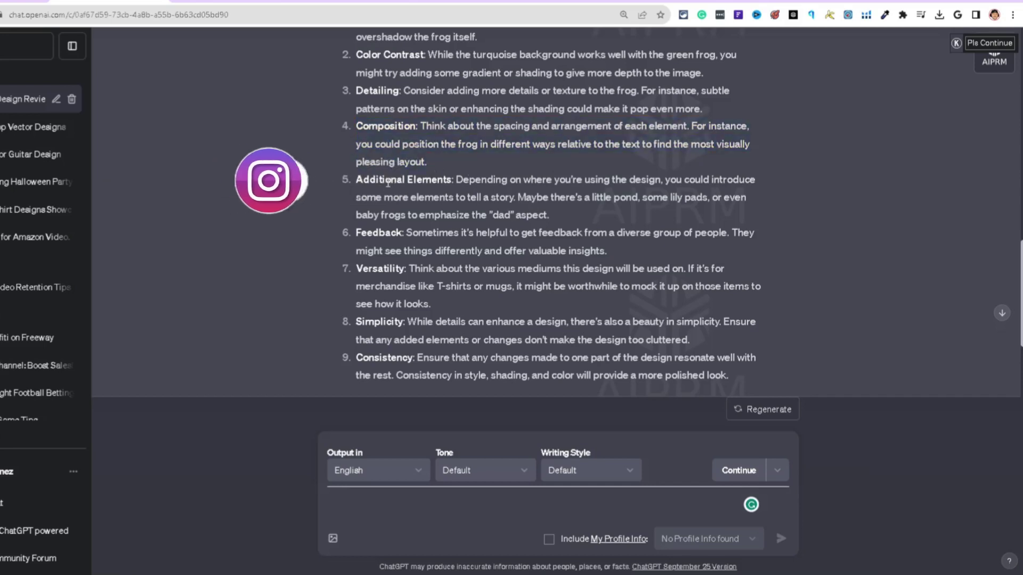
left_click_drag(356, 181, 452, 185)
left_click_drag(356, 233, 403, 233)
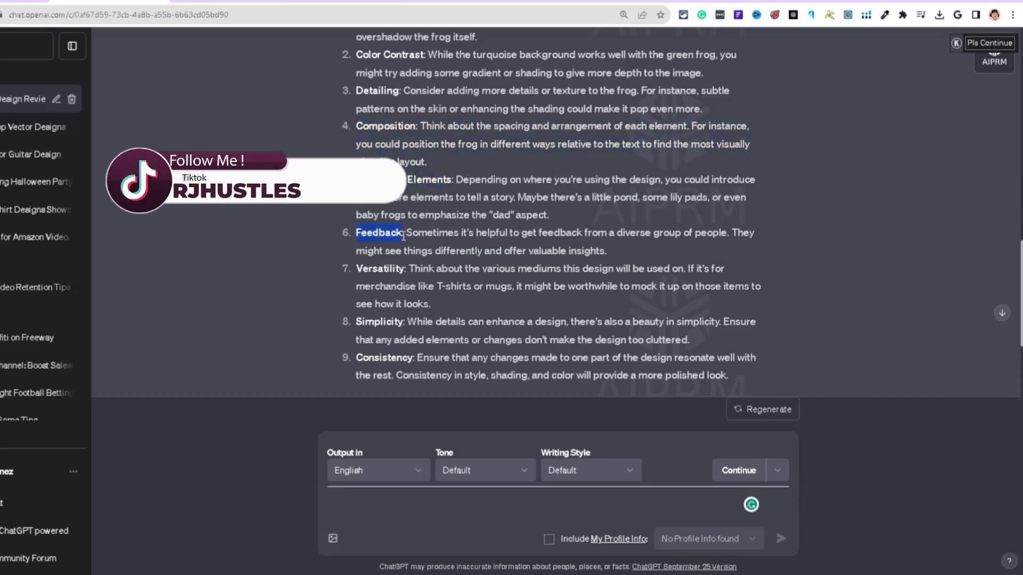
left_click_drag(352, 322, 400, 326)
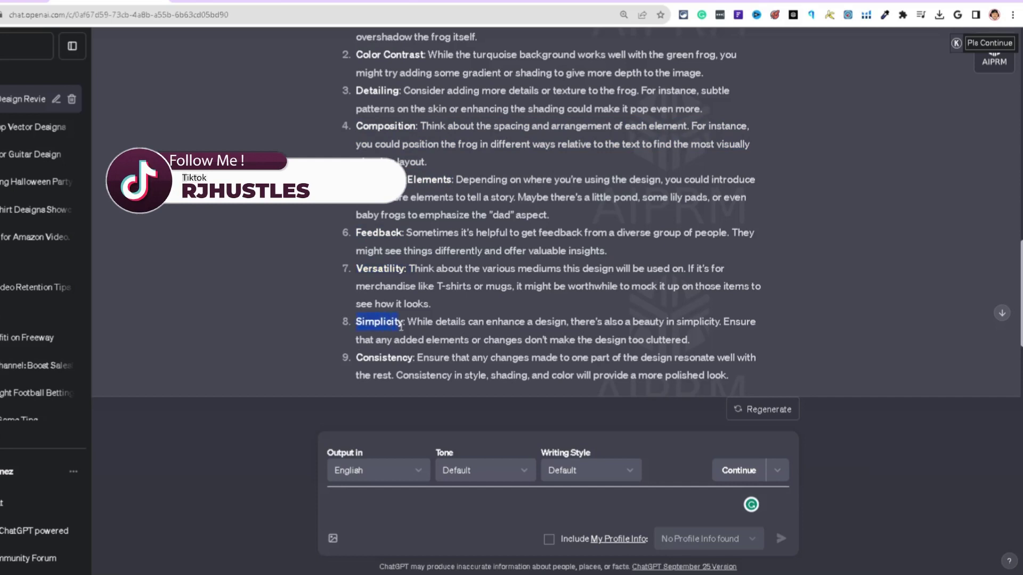
left_click_drag(366, 357, 413, 358)
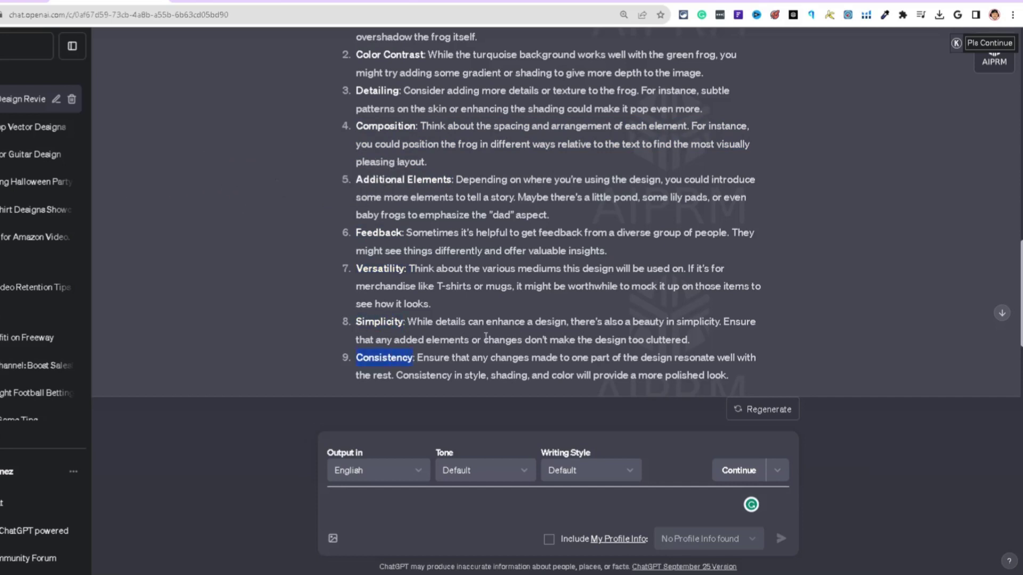
- Scroll back up through the reply and return to the Ideogram Frog Dad results
scroll(740, 368, "down", 1)
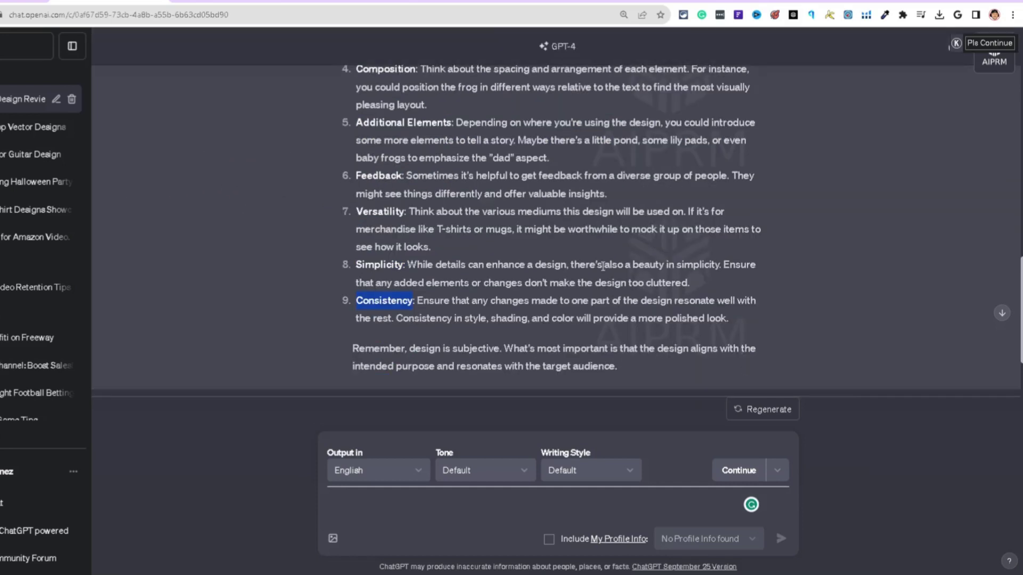
scroll(692, 298, "up", 1)
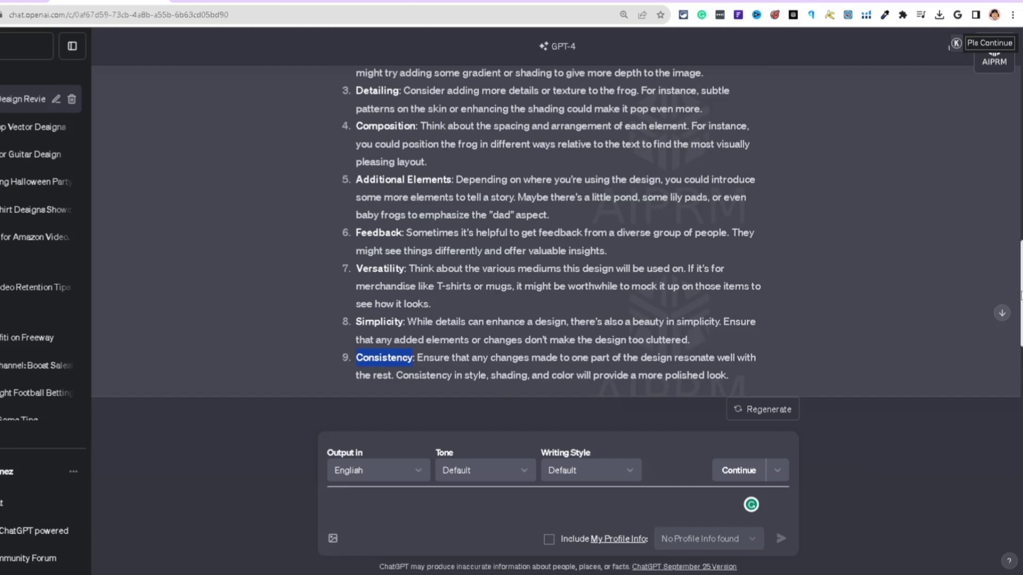
scroll(681, 232, "up", 1)
scroll(532, 218, "up", 1)
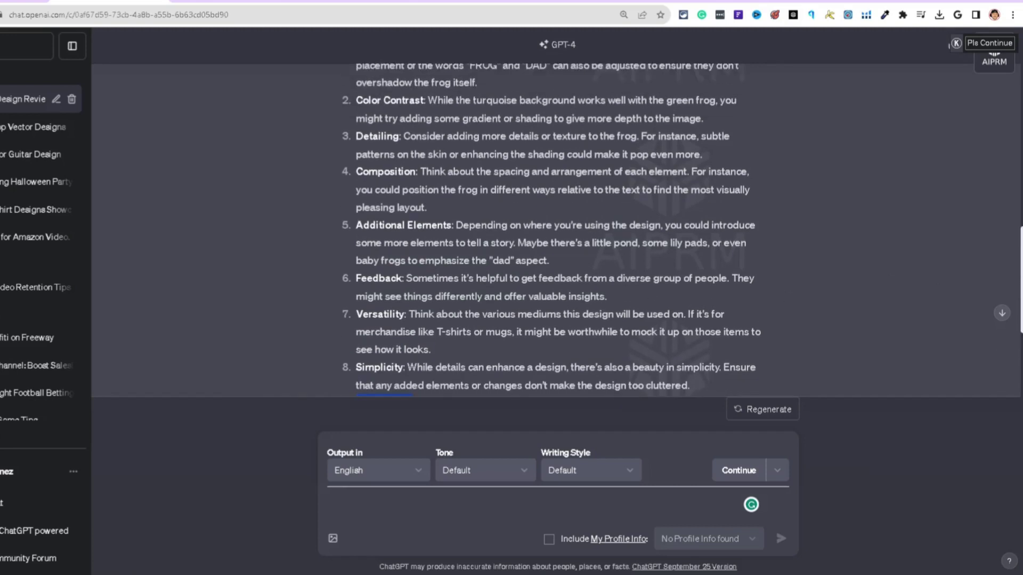
scroll(532, 218, "up", 3)
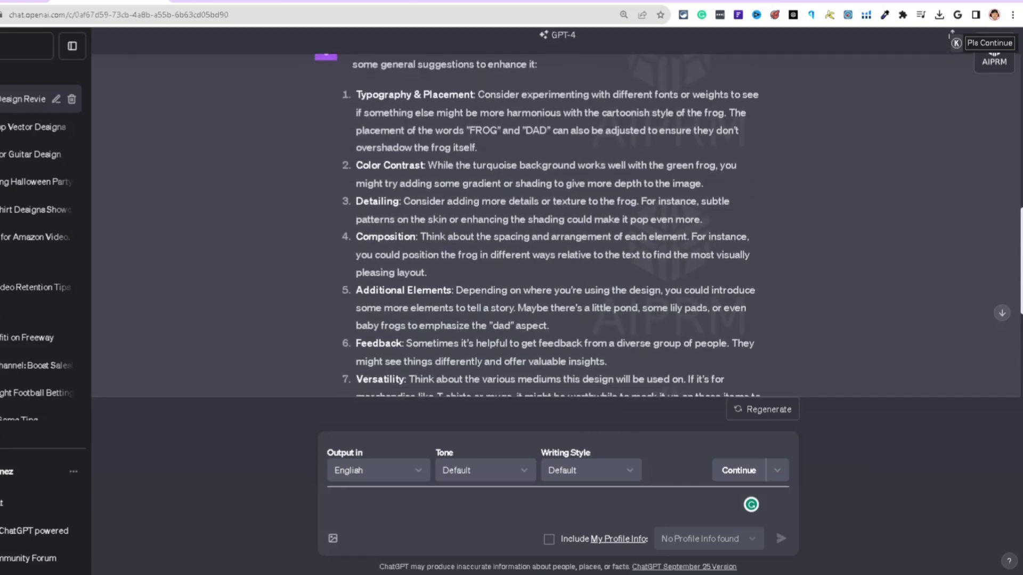
scroll(1019, 238, "up", 3)
left_click_drag(1018, 238, 1003, 77)
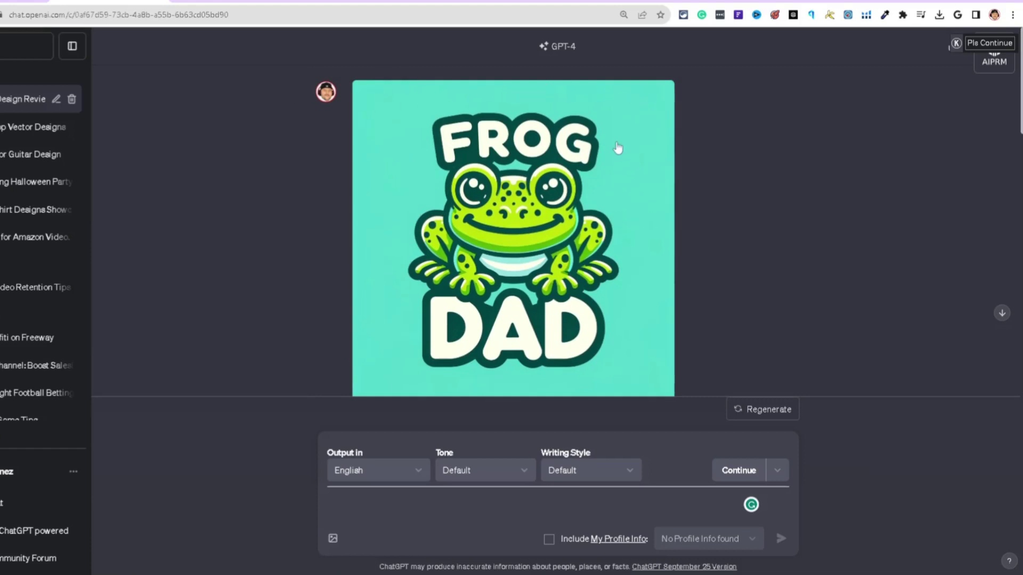
key("ctrl+Tab")
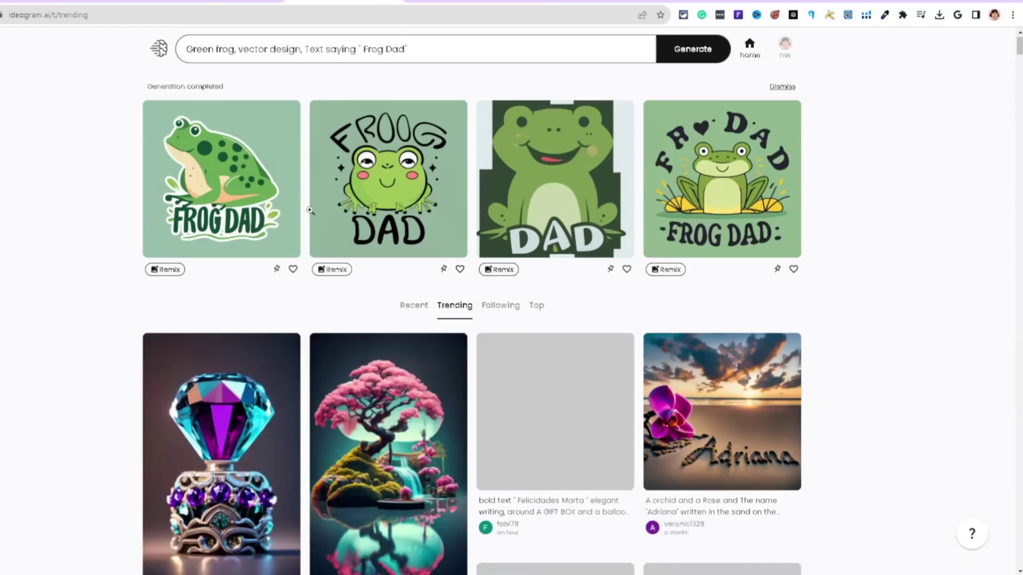
- View the first Ideogram Frog Dad image full size, then go back to the ChatGPT chat
left_click(268, 194)
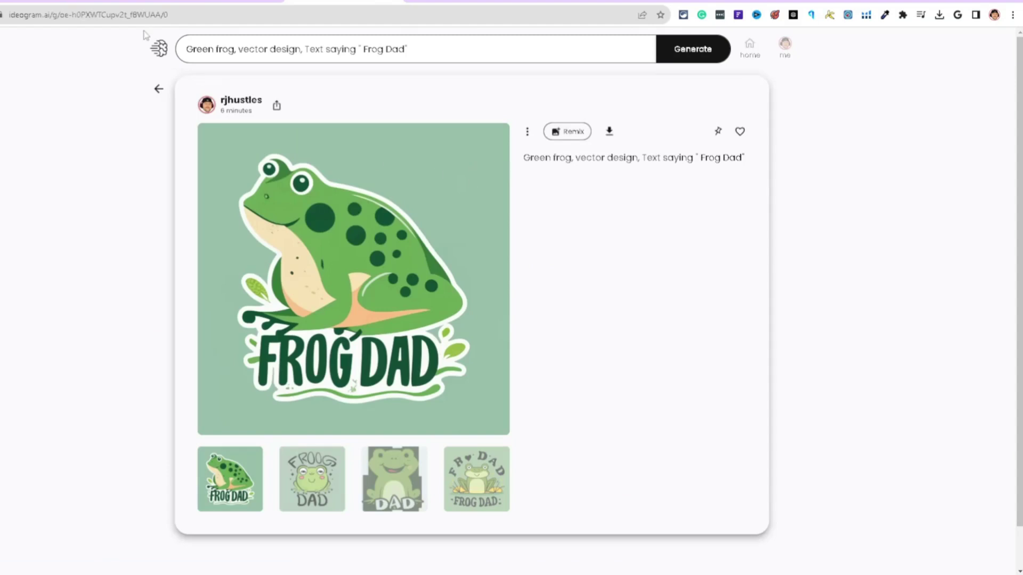
left_click(145, 4)
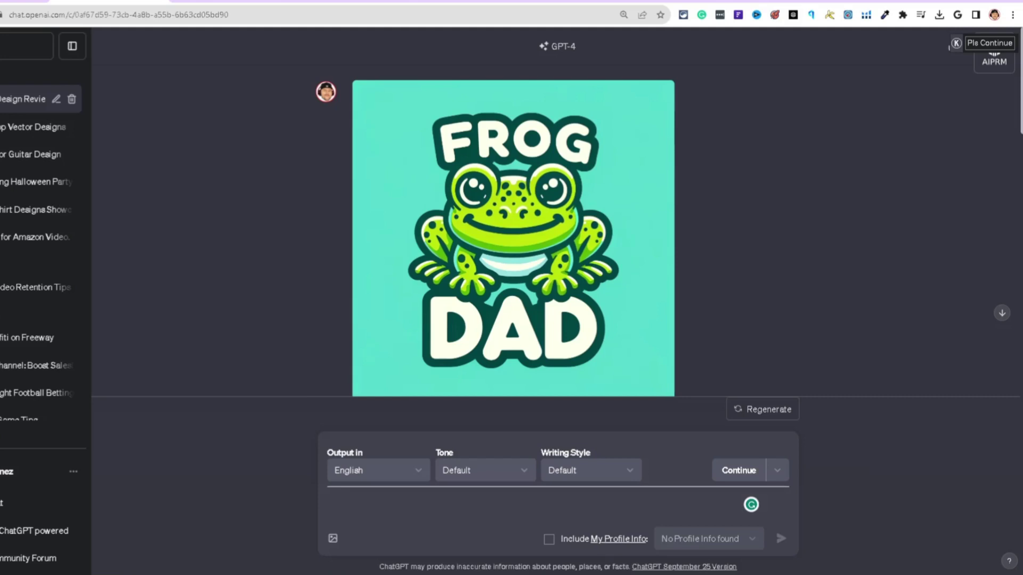
- Switch to the Vectorizer.AI browser tab
key("ctrl+Tab")
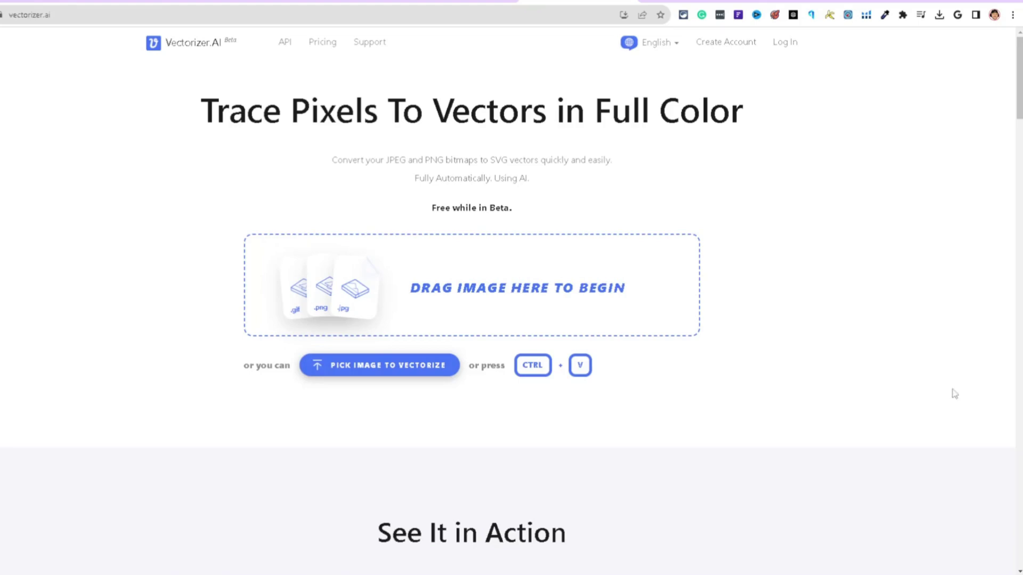
- Upload the Frog Dad image, then load vectorizer.ai in a new tab and upload the green frog
left_click_drag(1022, 508, 641, 355)
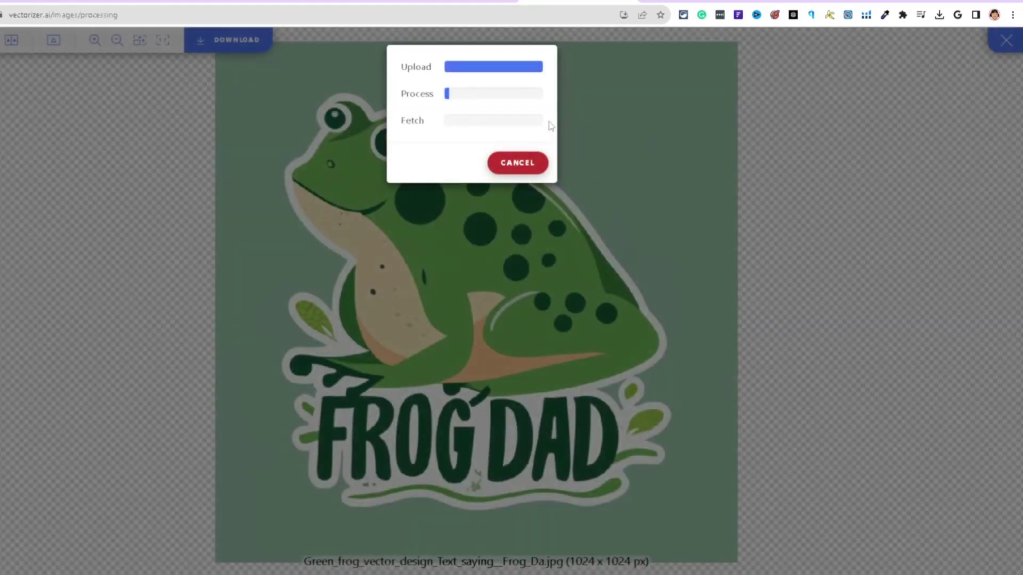
left_click(882, 1)
type("ve")
key("Return")
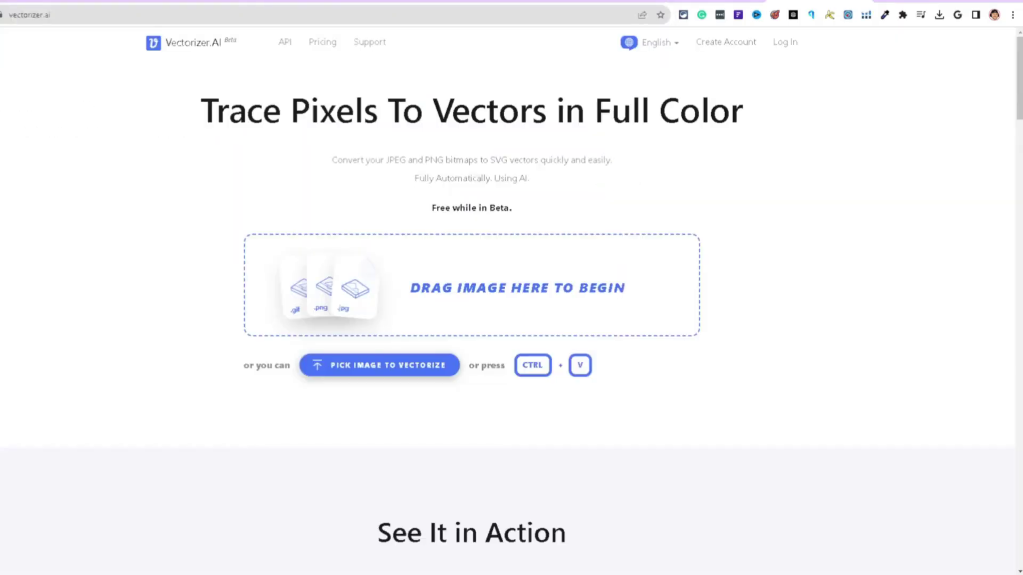
left_click_drag(1022, 299, 589, 296)
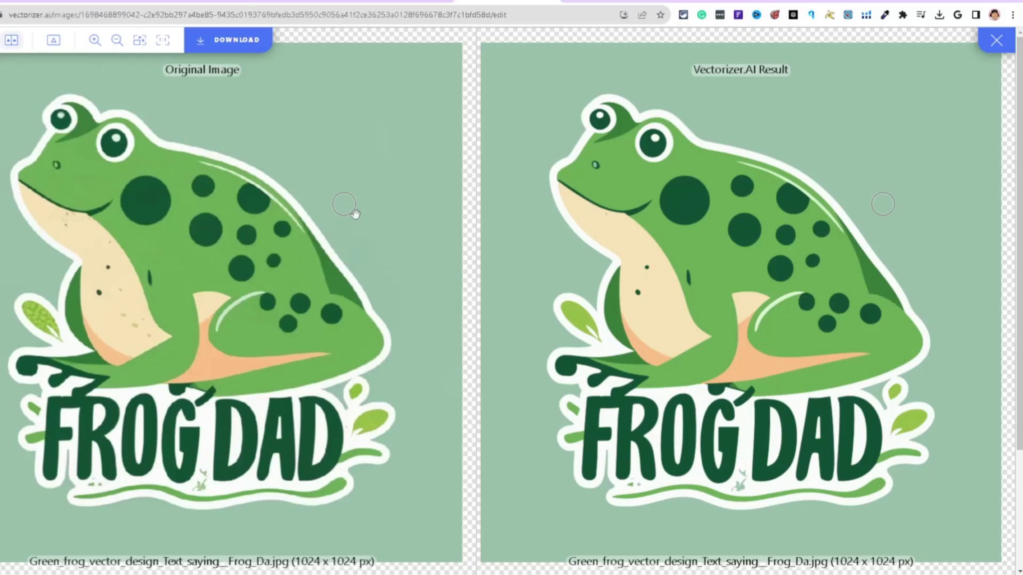
- Magnify and pan both panes to inspect the frog's traced edges, then open the download options
left_click(94, 40)
left_click(95, 40)
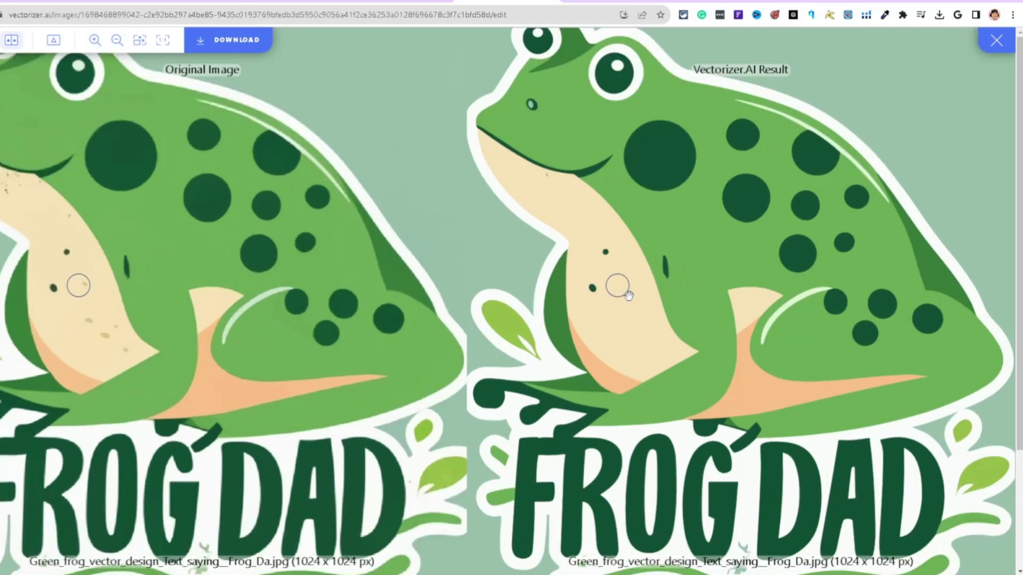
left_click(95, 40)
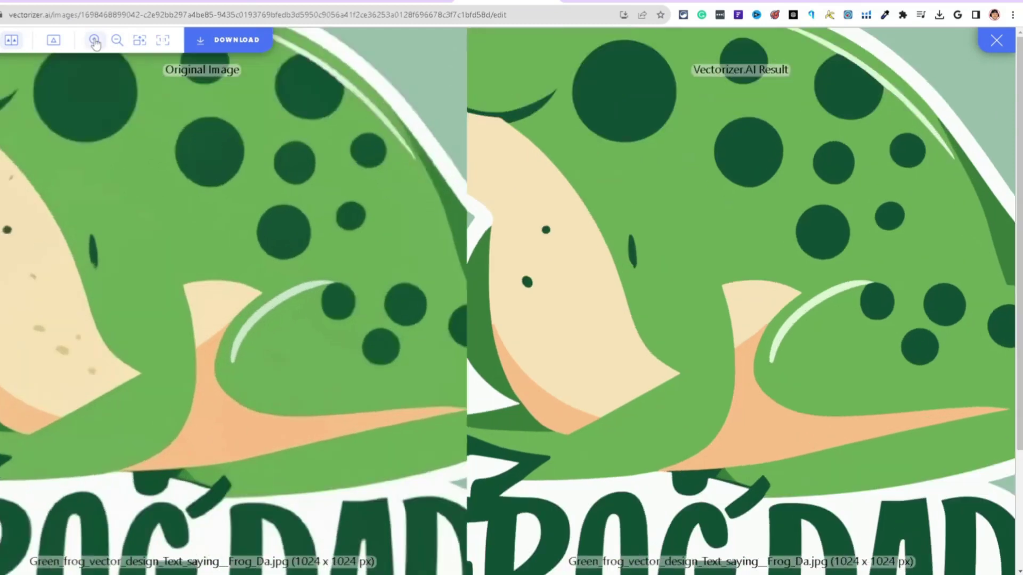
left_click(95, 40)
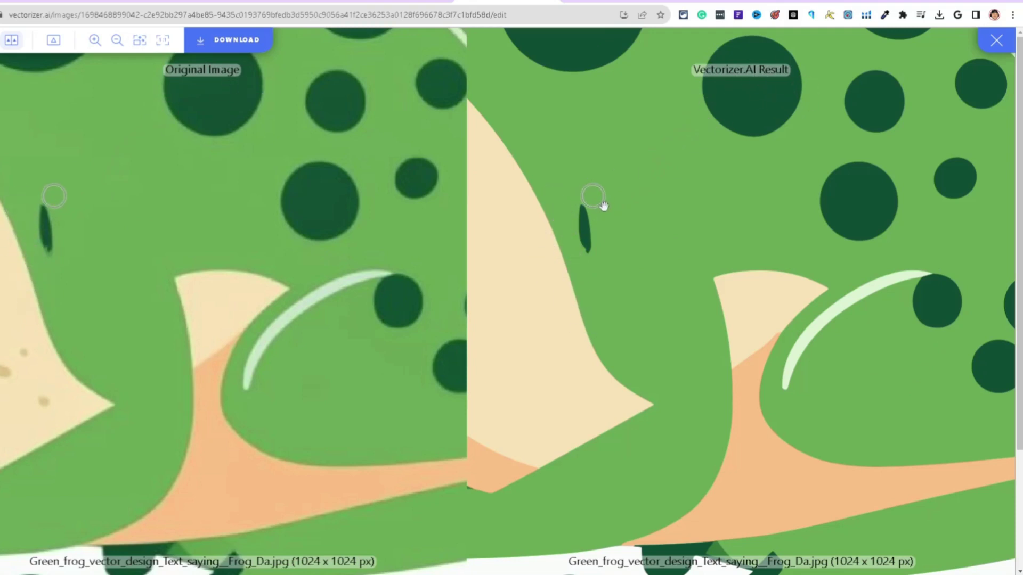
scroll(799, 293, "down", 3)
scroll(767, 299, "up", 3)
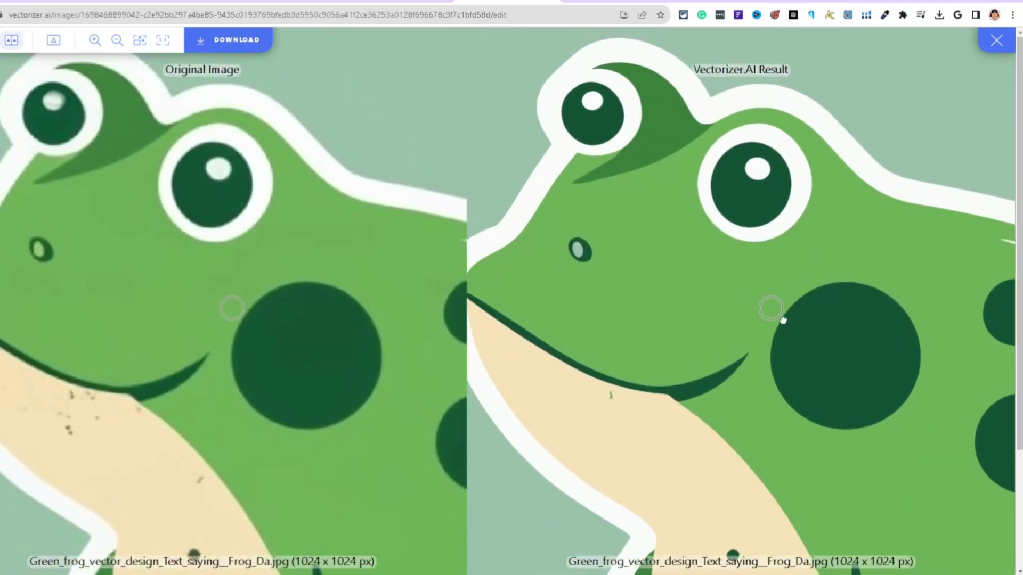
left_click(95, 40)
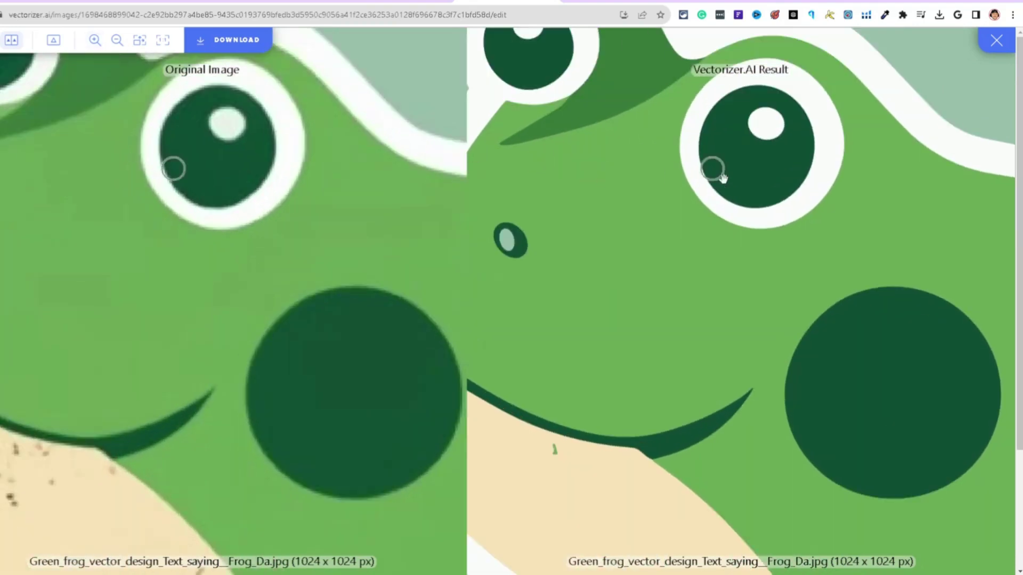
scroll(774, 377, "up", 2)
left_click_drag(774, 377, 850, 330)
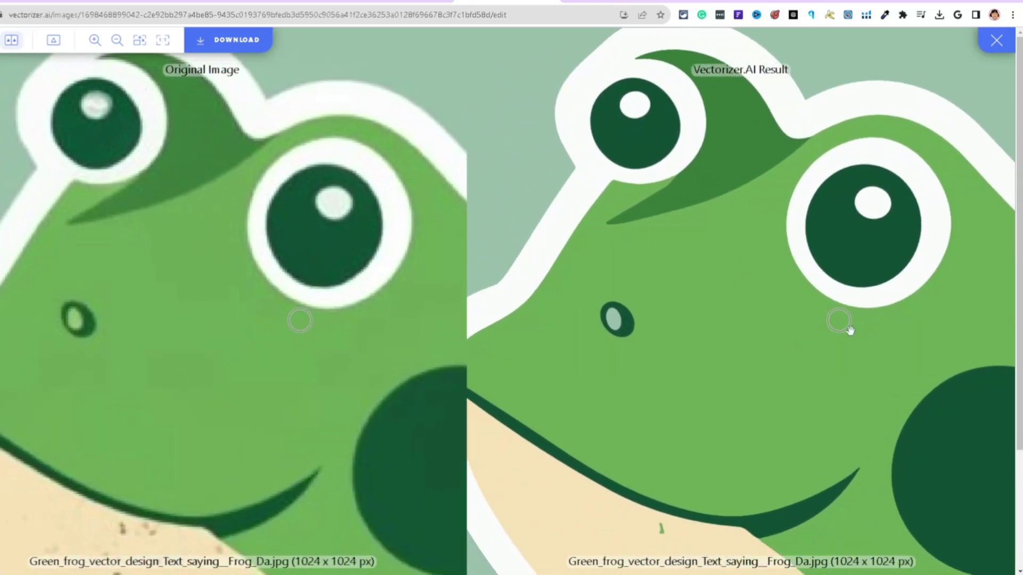
left_click(237, 43)
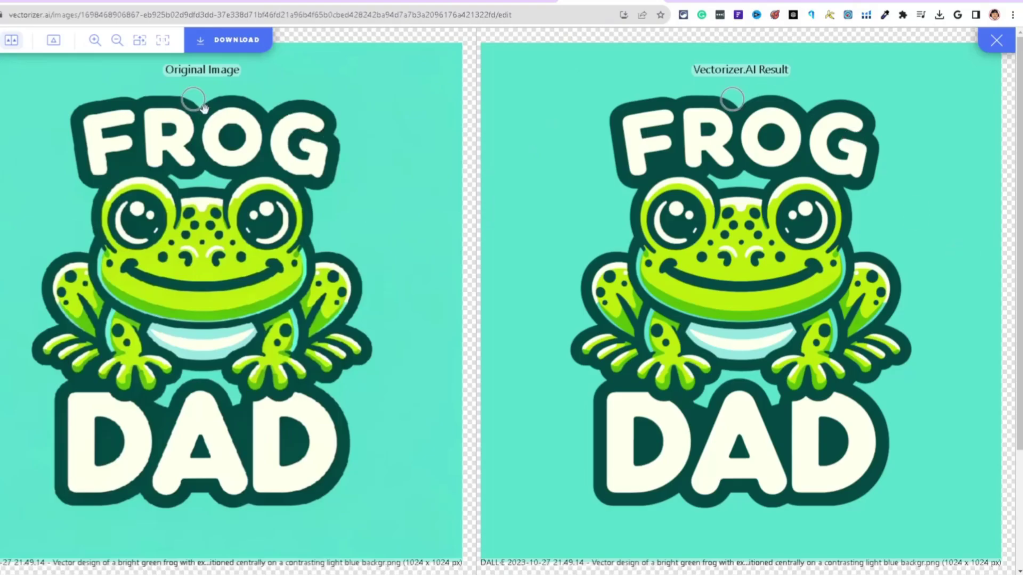
- Zoom far into the FROG DAD frog's face to compare detail, then open its download options
left_click(96, 43)
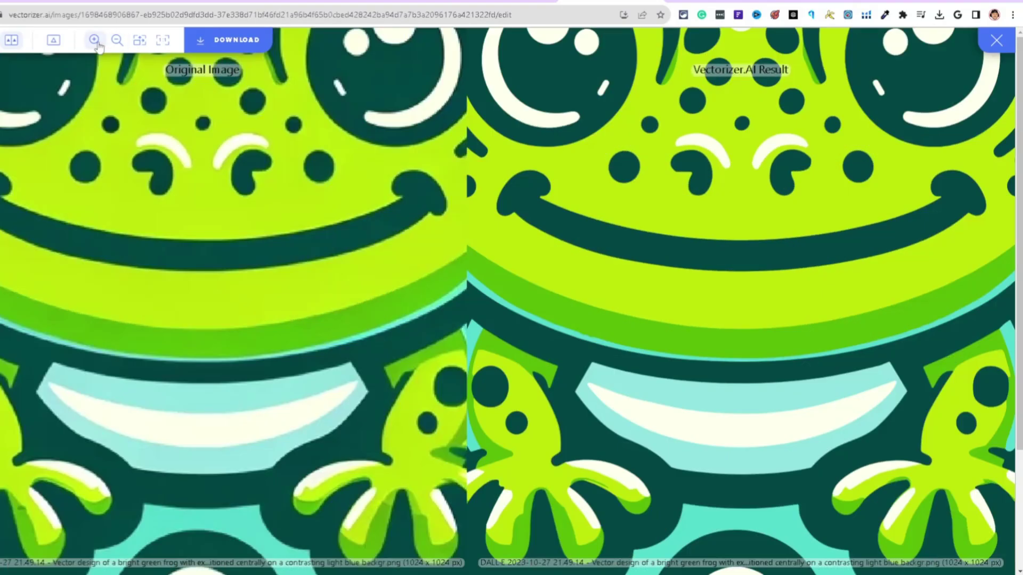
left_click(94, 41)
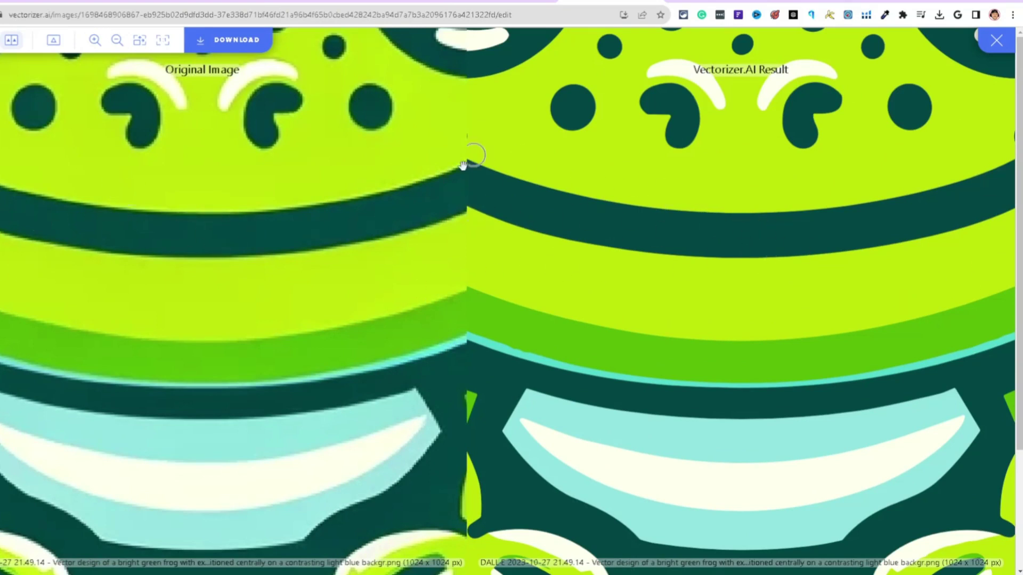
left_click(231, 47)
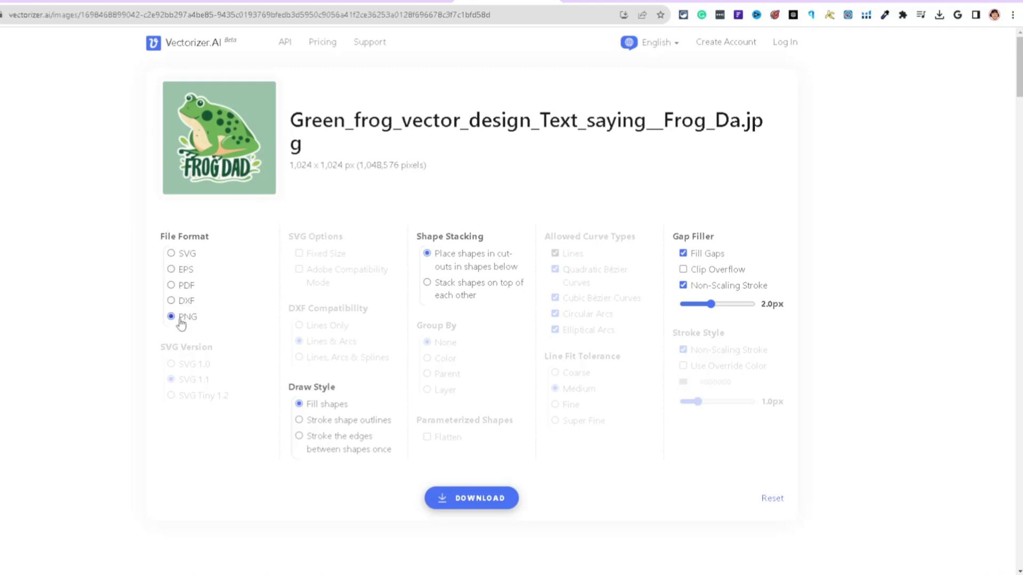
- Download the vectorized frog as a PNG file and open a new browser tab
left_click(939, 15)
left_click_drag(856, 91, 457, 506)
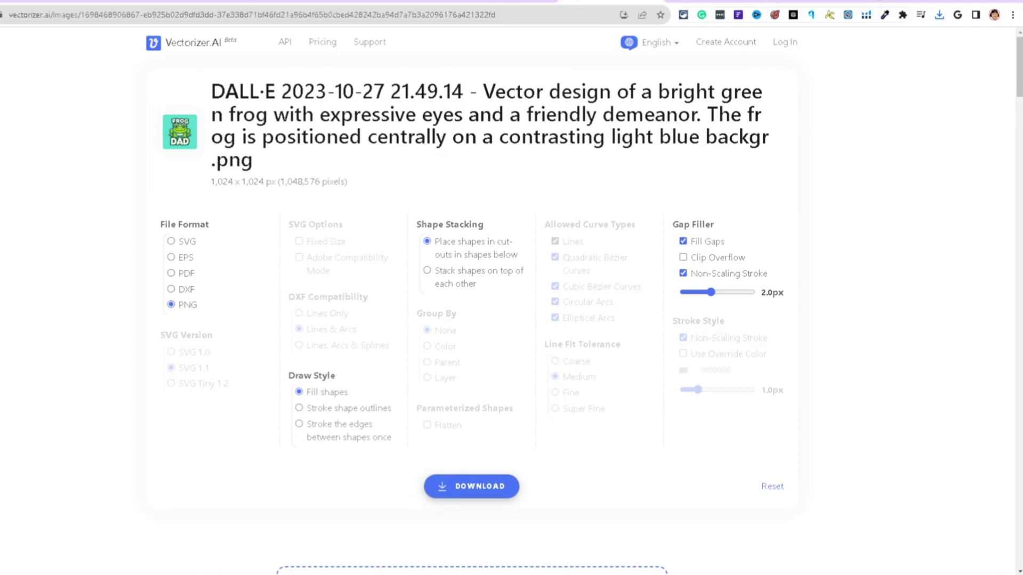
left_click(887, 1)
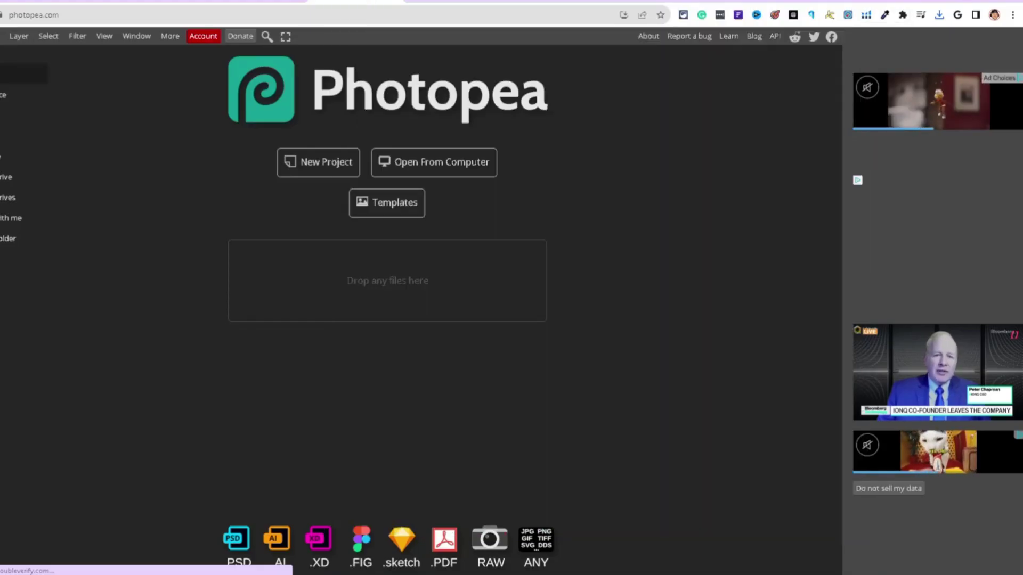
- Load the FROG DAD image in Photopea and remove its background with Select > Remove BG, then start typing 'can' in a new tab
left_click(399, 209)
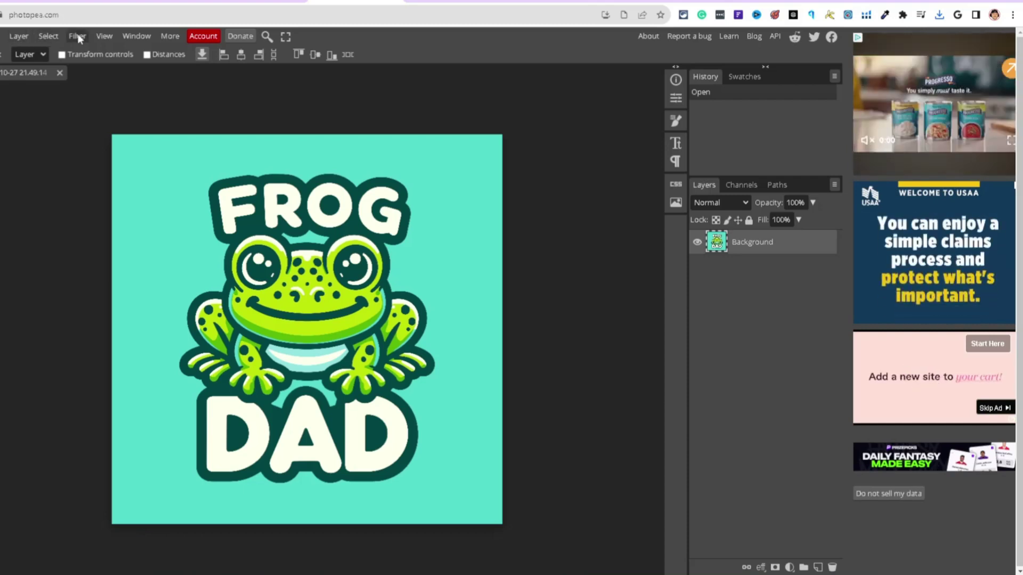
left_click(48, 36)
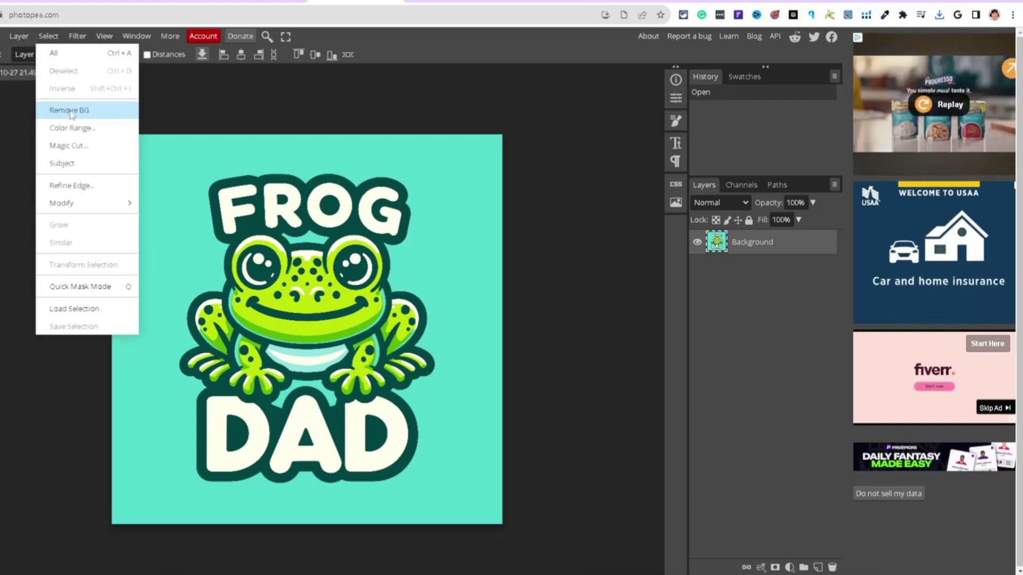
left_click(67, 110)
left_click(883, 2)
type("can")
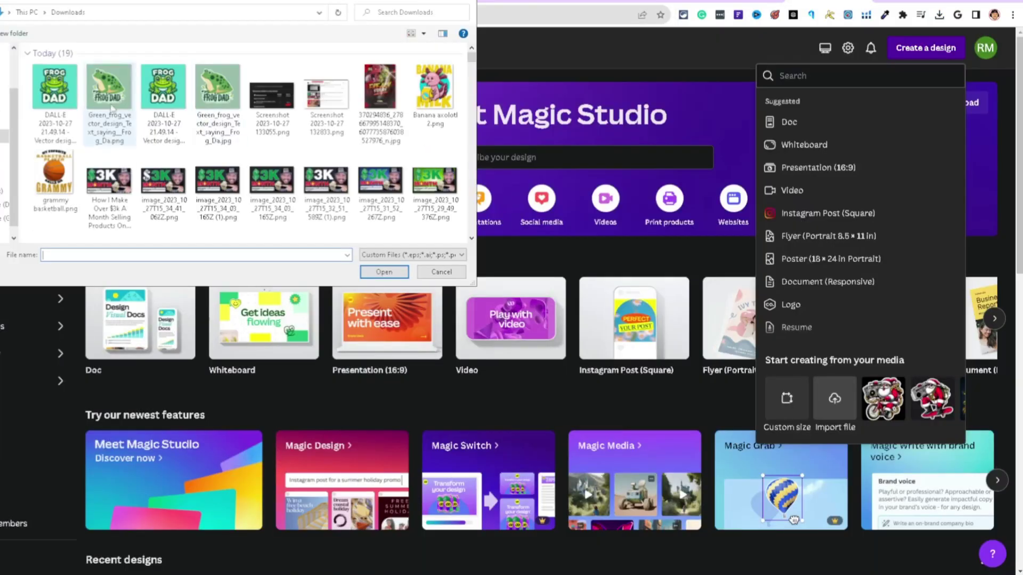
- Upload the green frog PNG to Canva, place it in a custom 4096 × 4096 px design, and open Edit photo
left_click(109, 104)
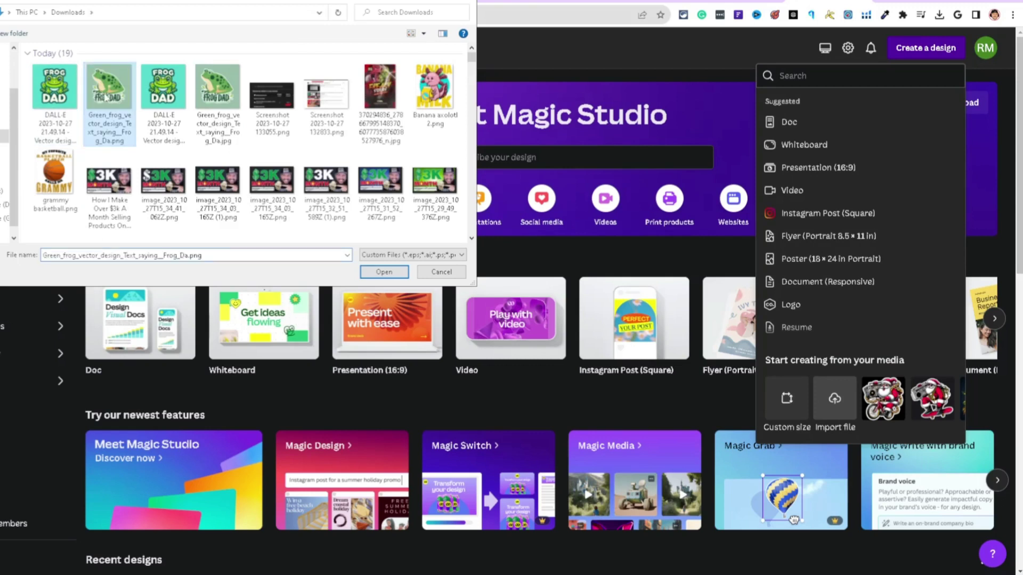
left_click(384, 271)
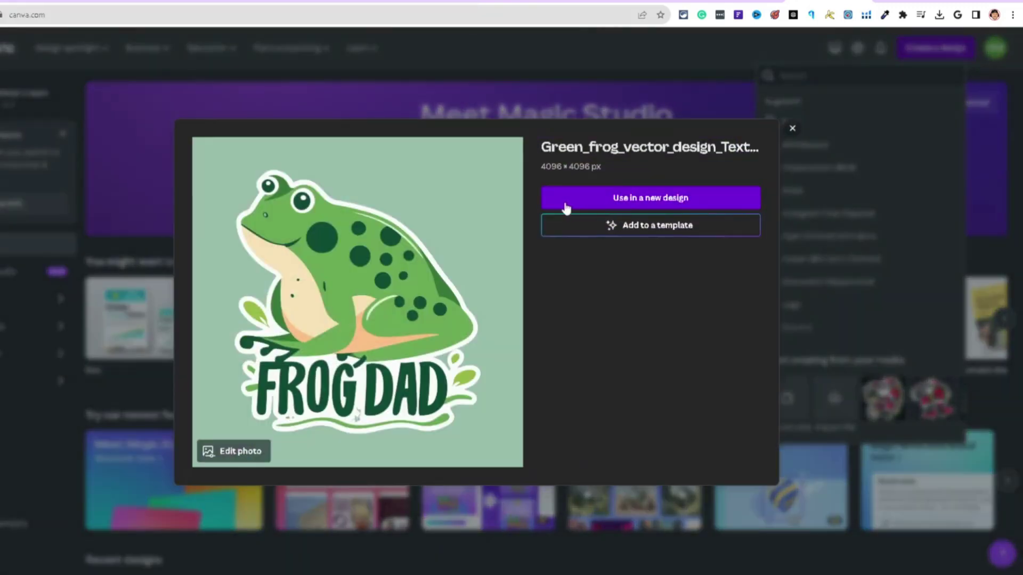
left_click(705, 200)
left_click(618, 253)
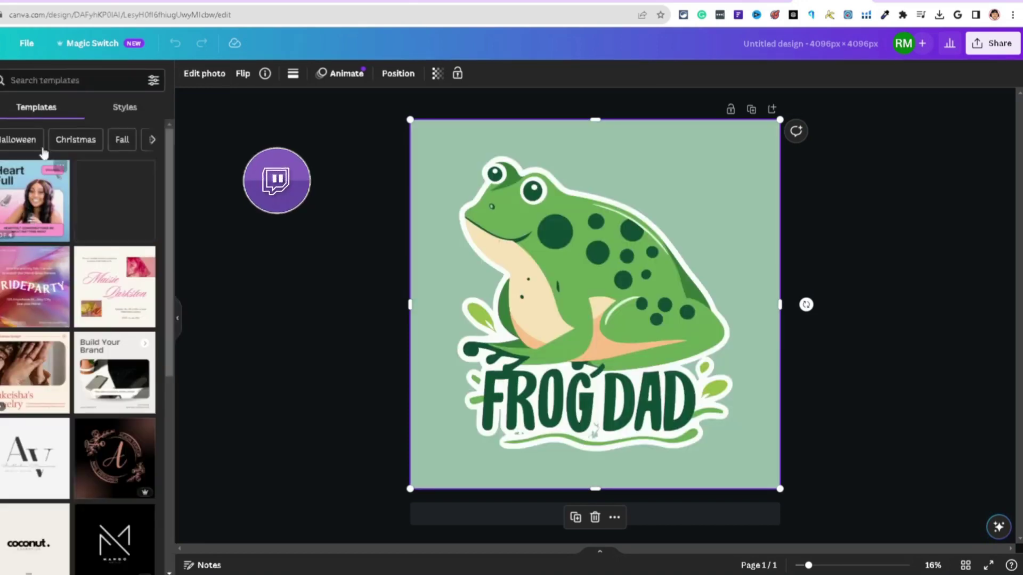
left_click(32, 183)
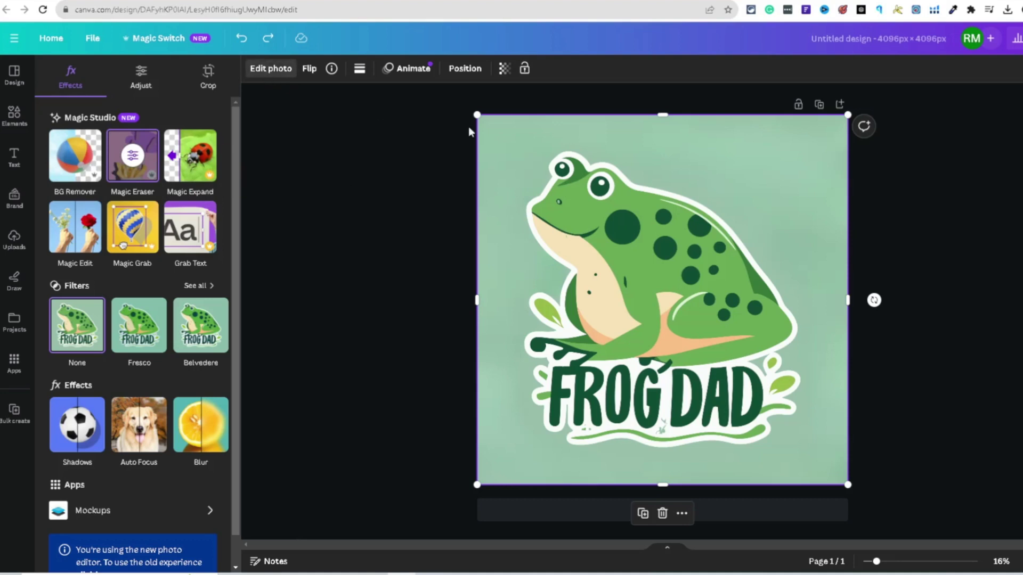
- Strip the frog's green background with BG Remover, then briefly check Magic Eraser and go back
left_click(256, 69)
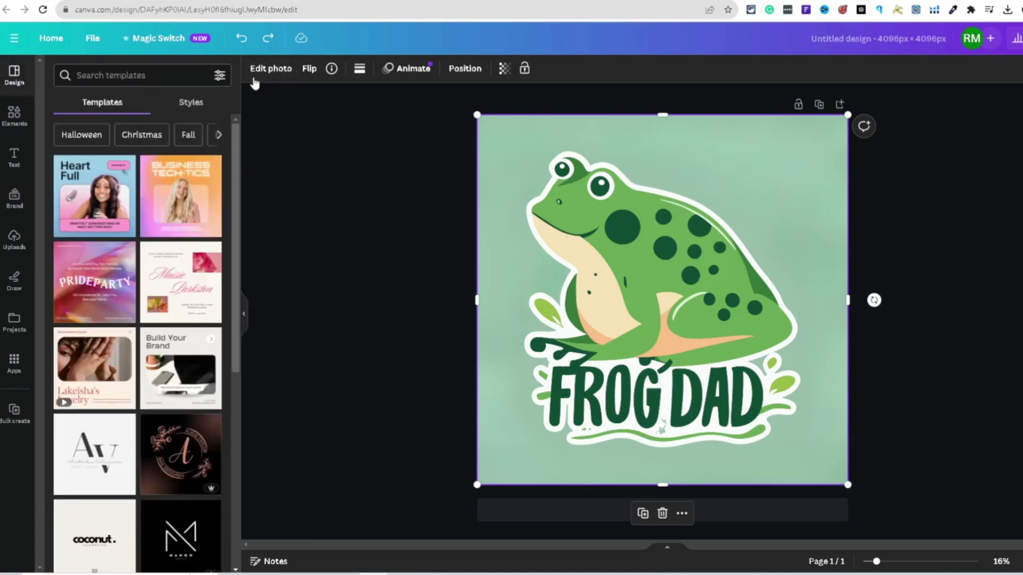
left_click(255, 75)
left_click(80, 174)
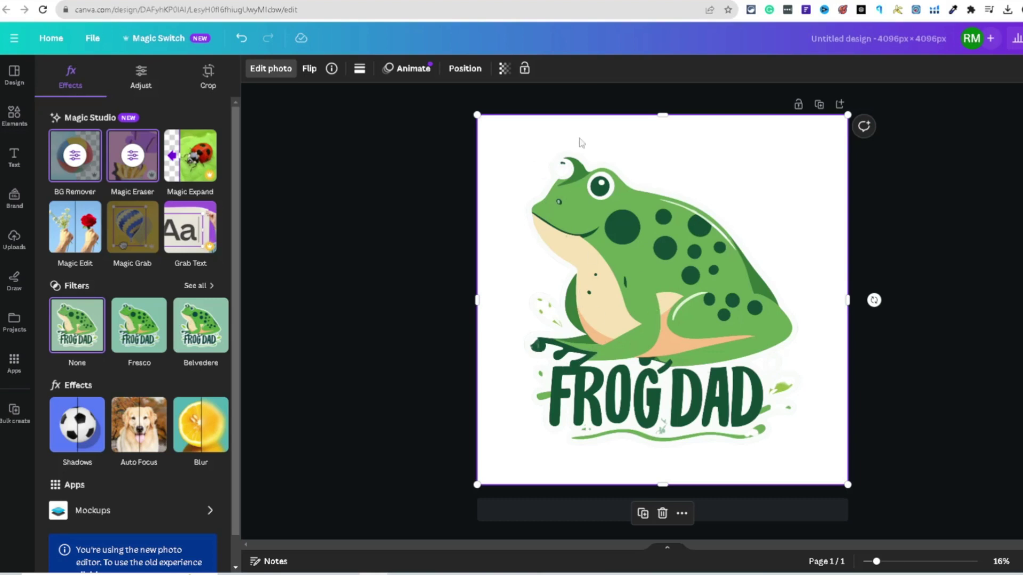
left_click(130, 155)
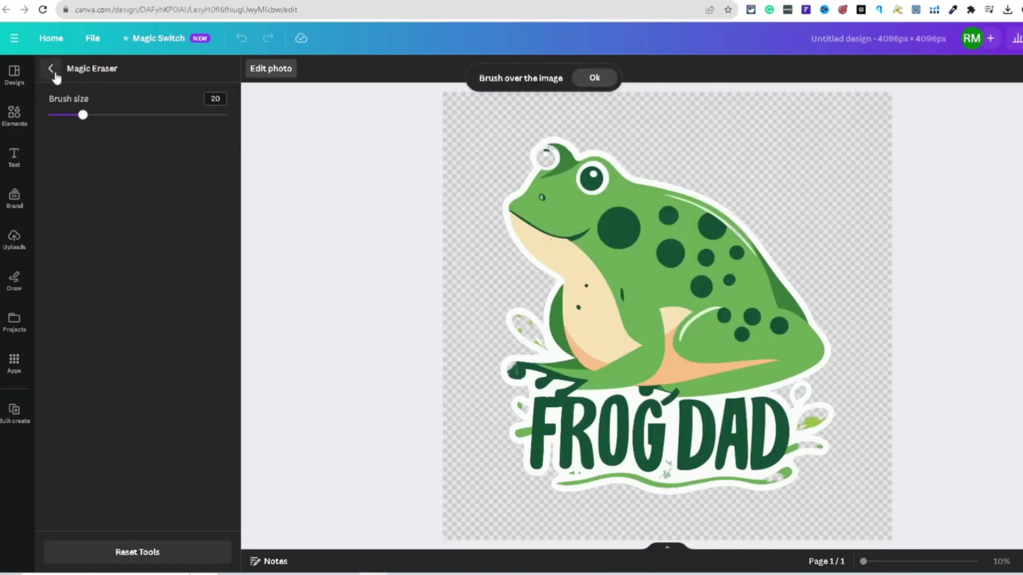
left_click(51, 68)
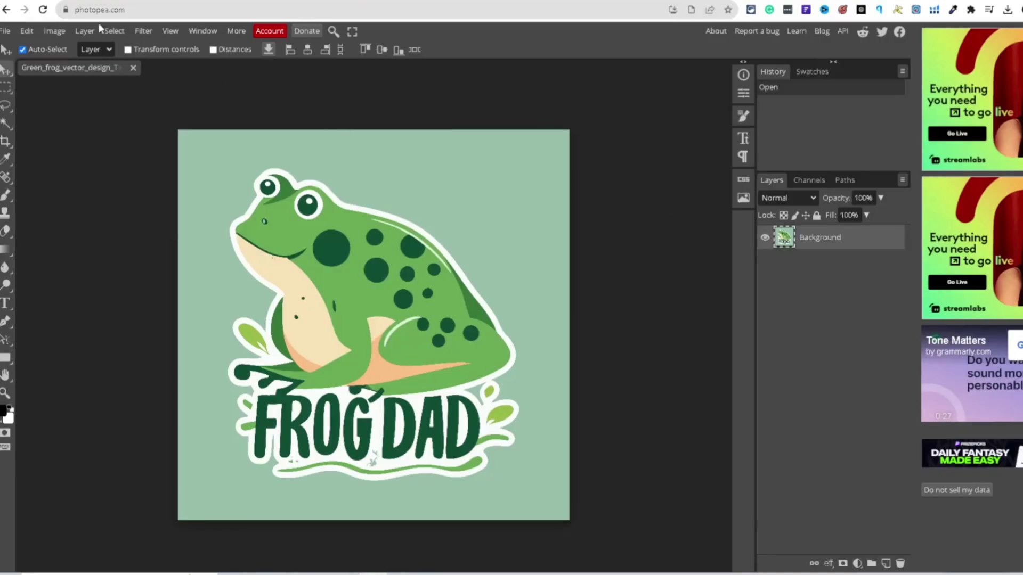
- Run Select > Remove BG on the green frog in Photopea, then return to Canva
left_click(114, 31)
left_click(135, 105)
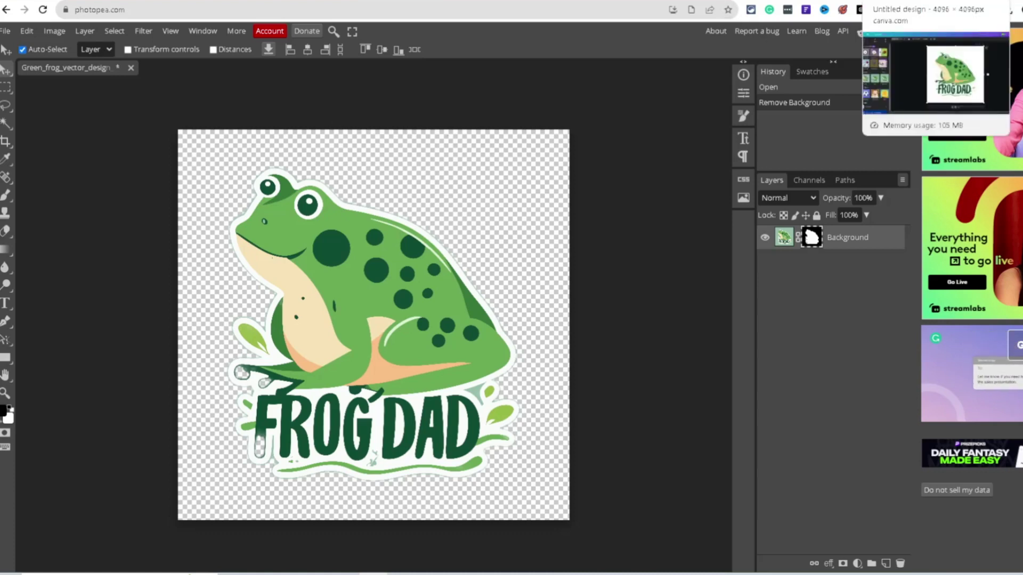
left_click(906, 1)
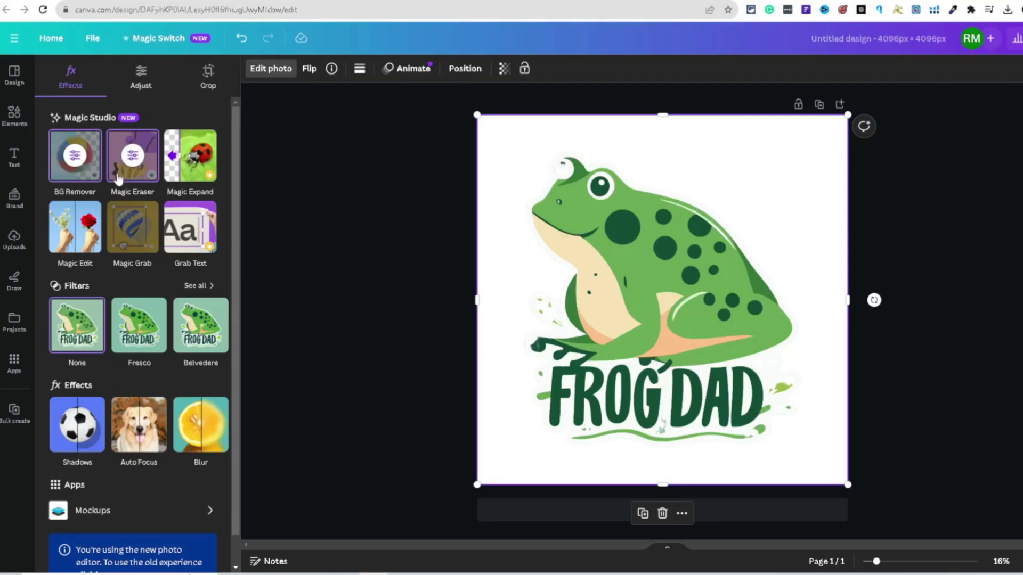
- Check BG Remover's Erase/Restore brushes on the frog, go back, and deselect the image
left_click(59, 160)
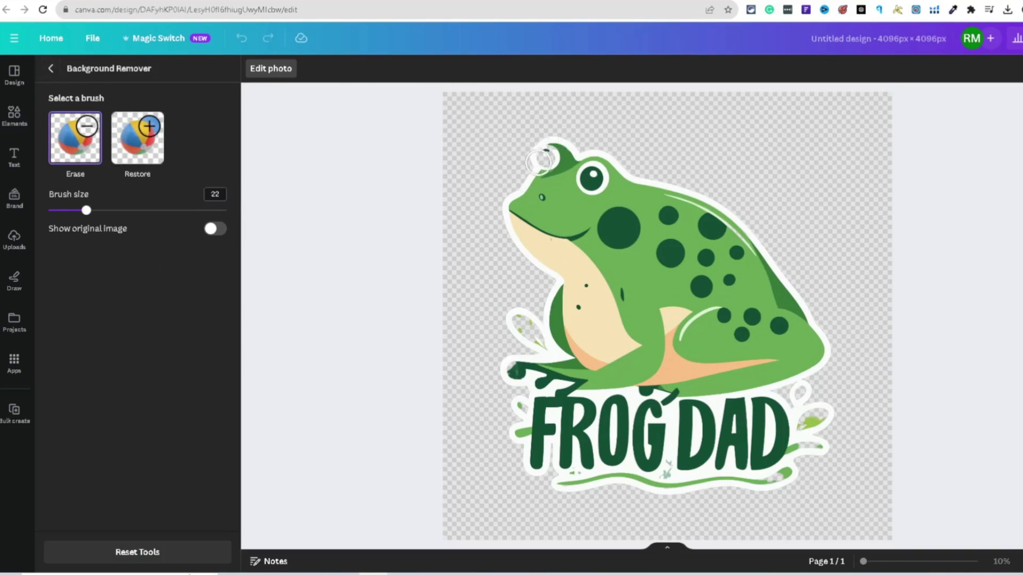
left_click(52, 69)
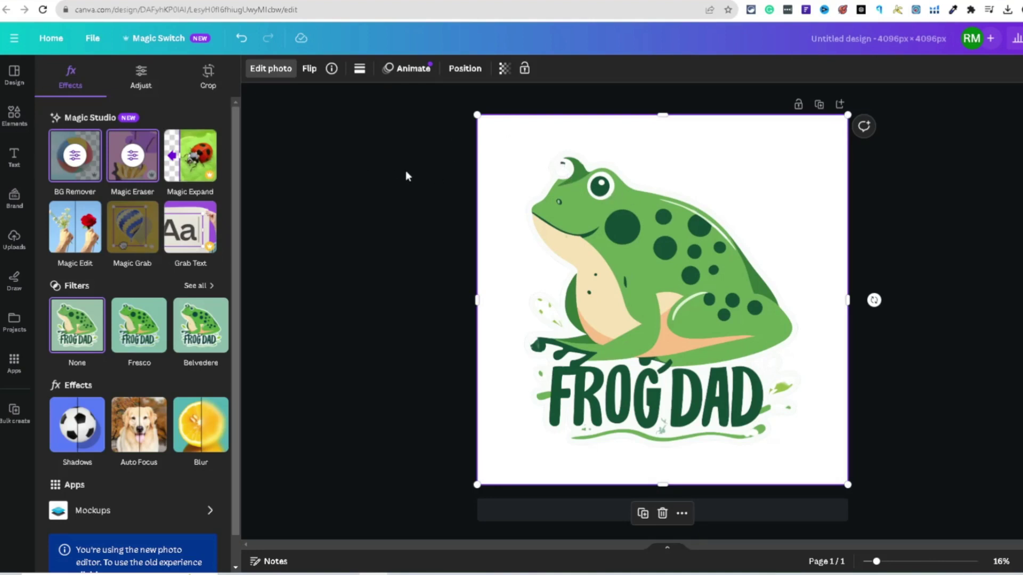
left_click(15, 280)
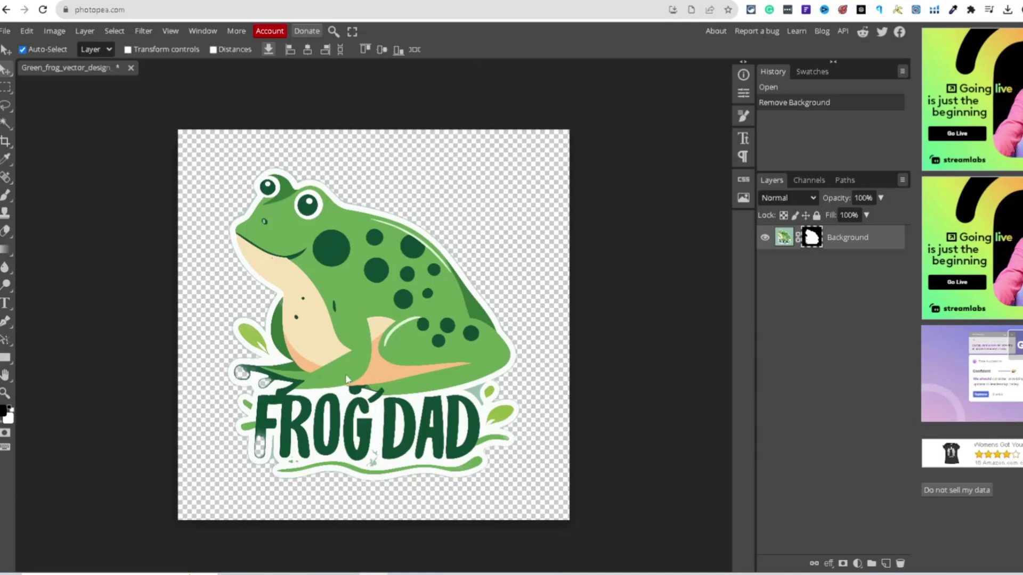
- Export the transparent green frog as a PNG via File > Export as and save it
left_click(6, 31)
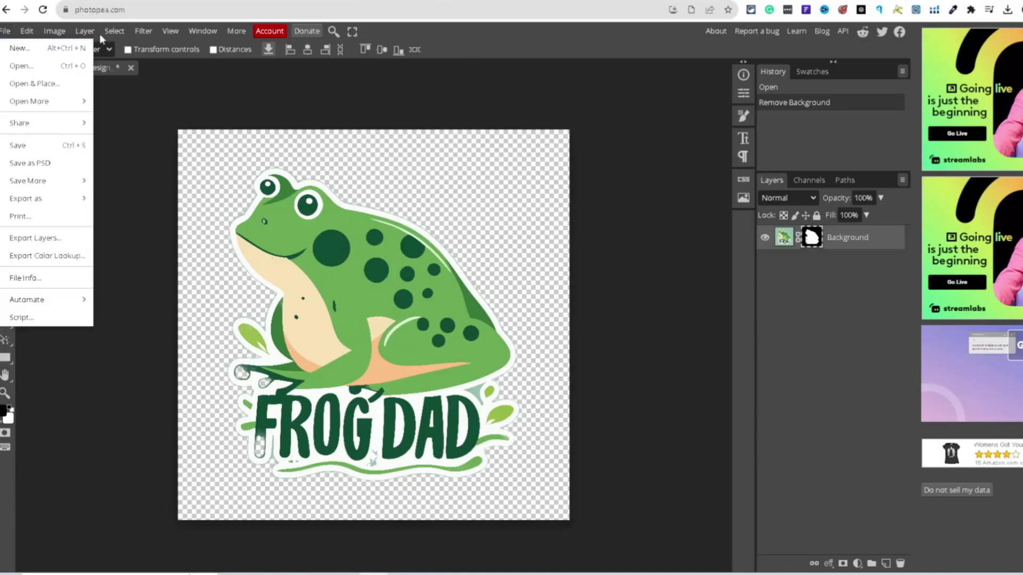
mouse_move(25, 200)
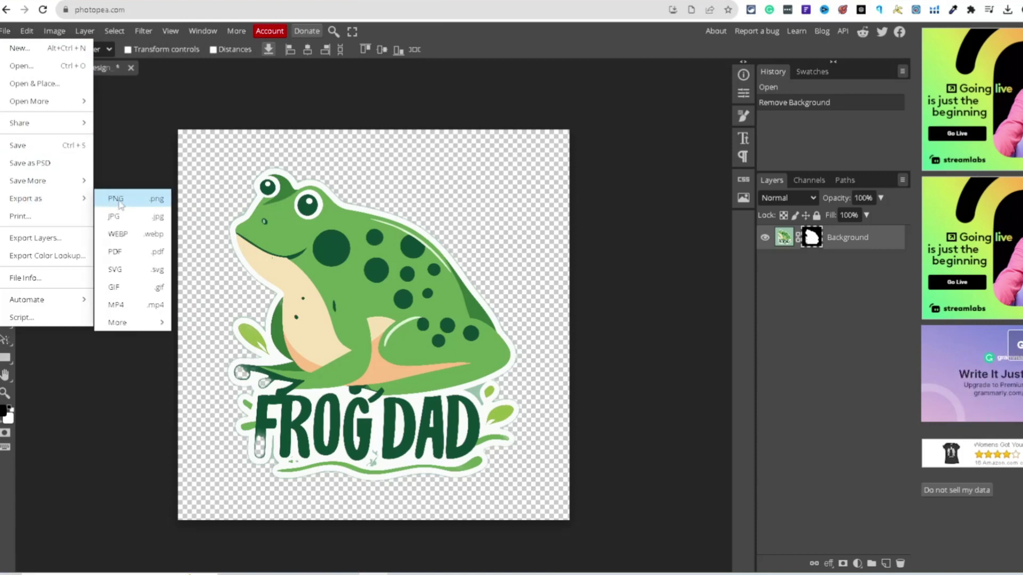
left_click(142, 196)
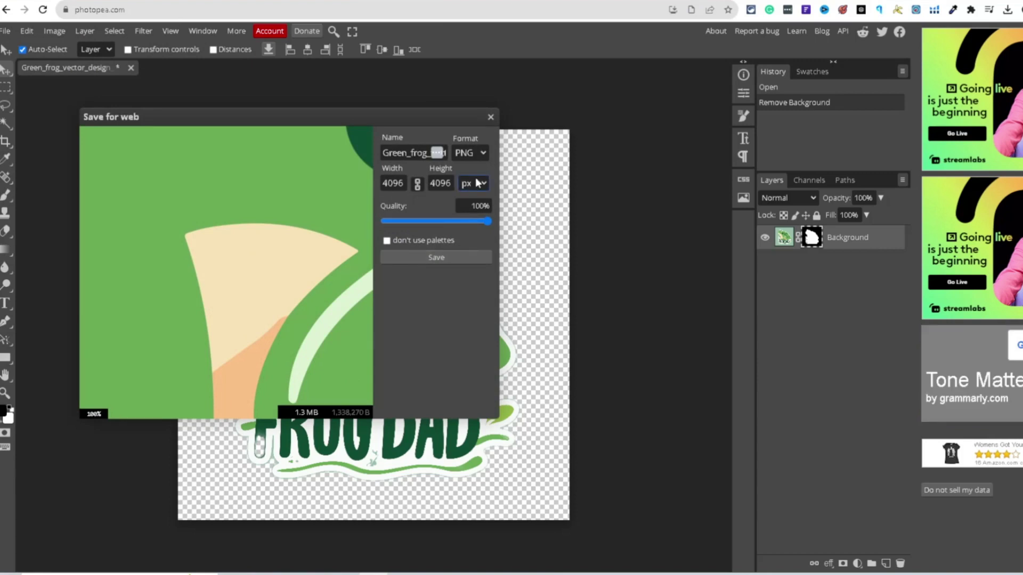
left_click(490, 117)
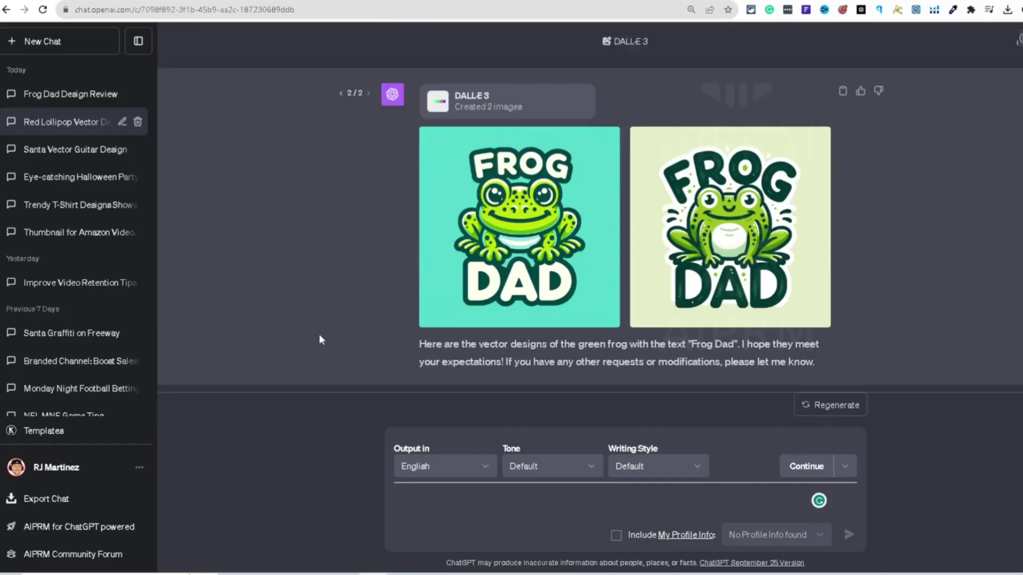
- Go back from the single frog image to Ideogram's page listing all four Frog Dad generations
scroll(321, 334, "up", 2)
scroll(369, 336, "down", 4)
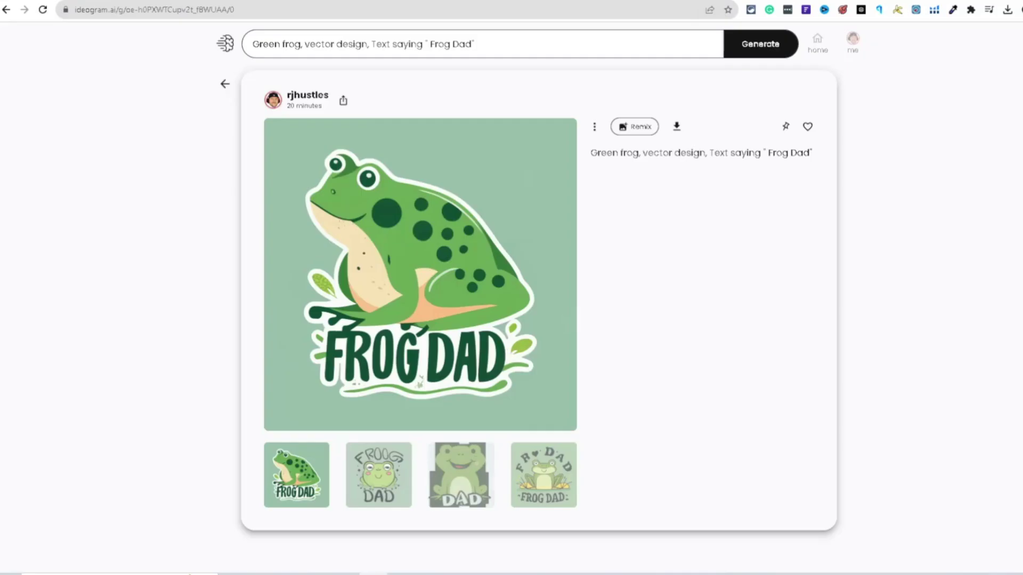
left_click(225, 89)
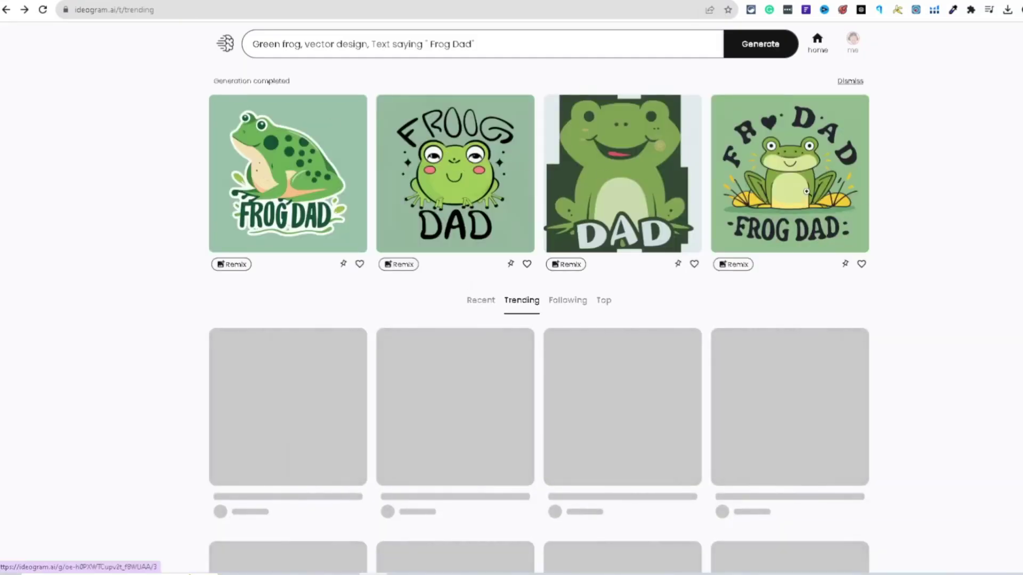